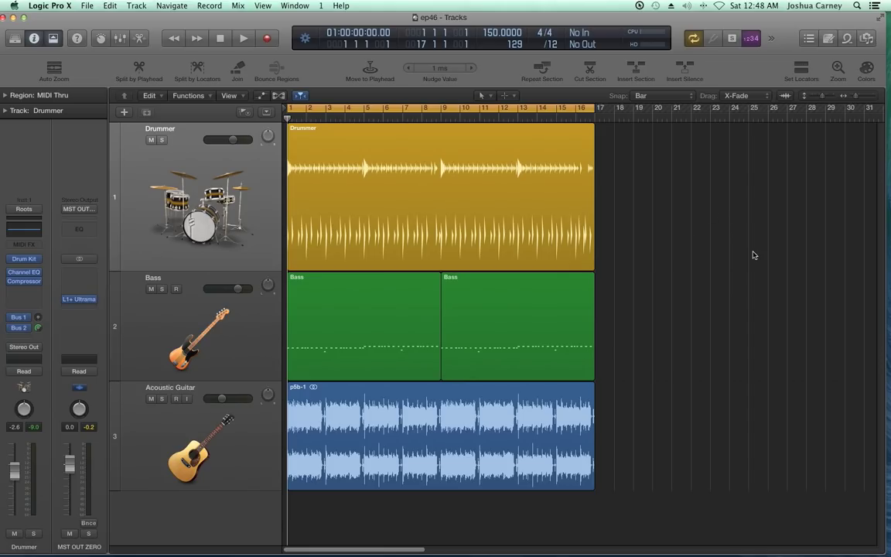
Solo the Drummer track and play it back while viewing its region in the Drummer Editor
scroll(696, 240, right, 1)
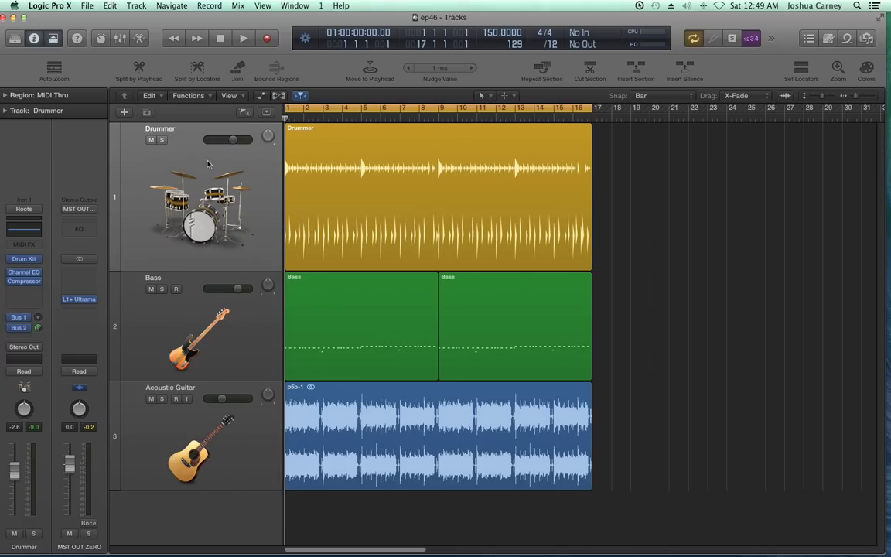
click(161, 140)
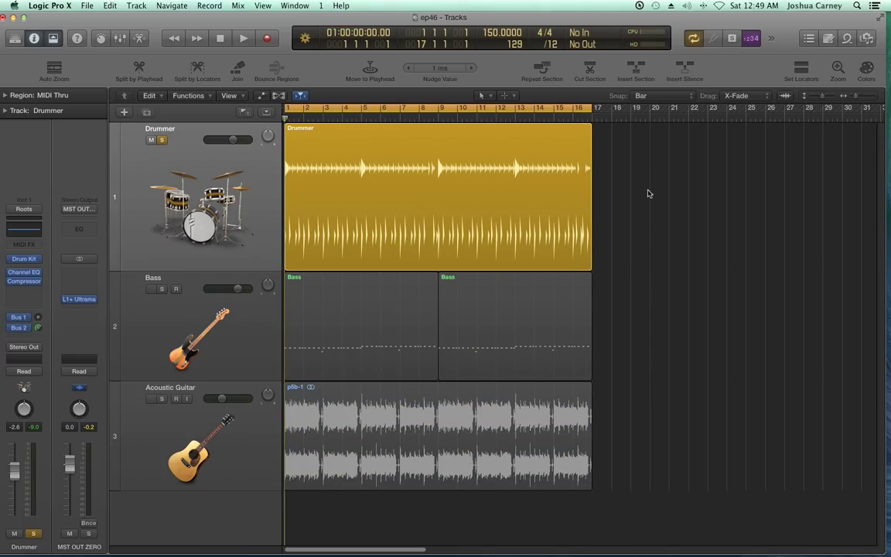
key(space)
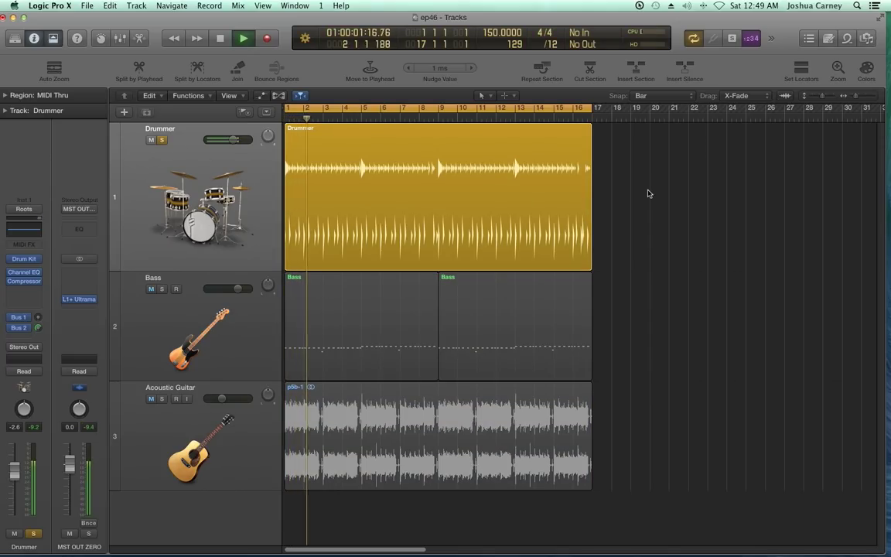
click(496, 208)
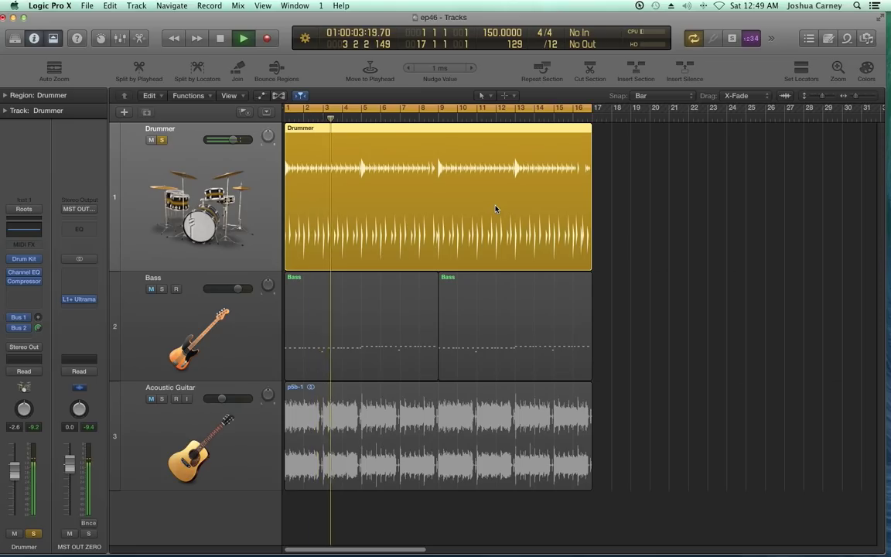
double_click(496, 209)
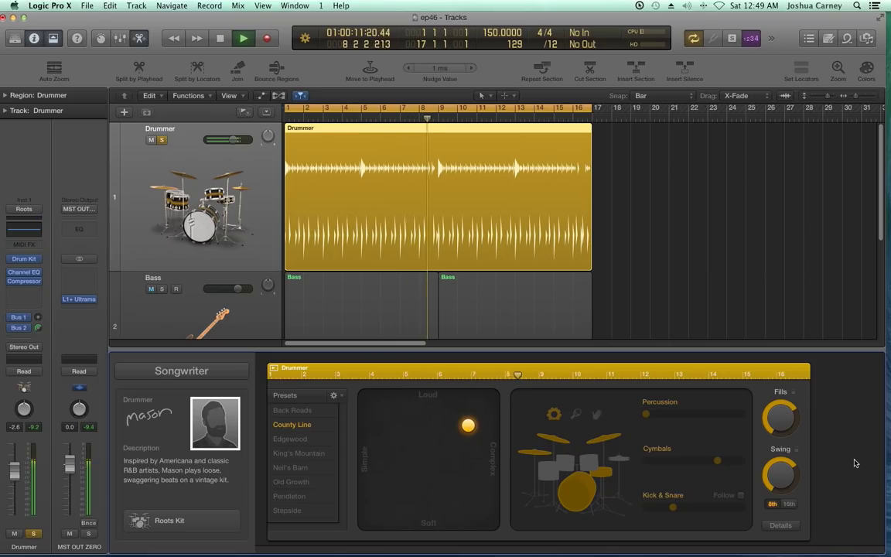
key(space)
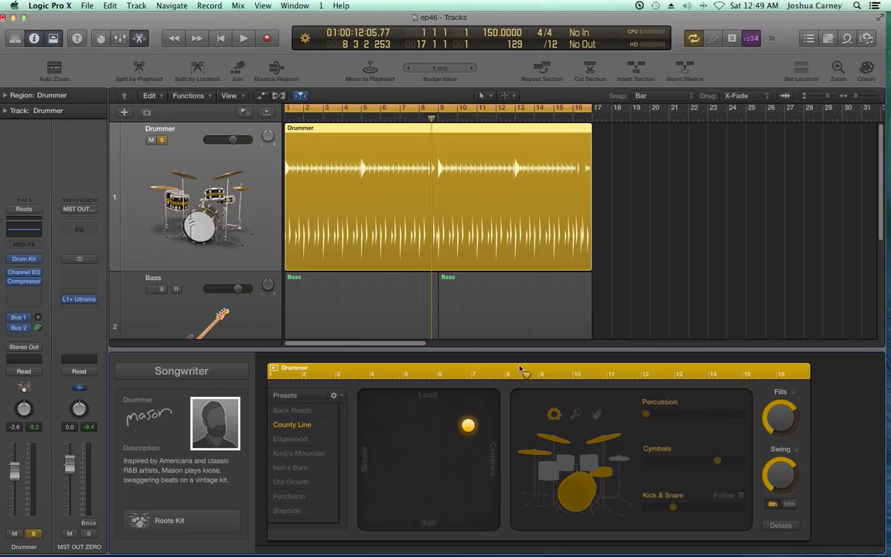
key(e)
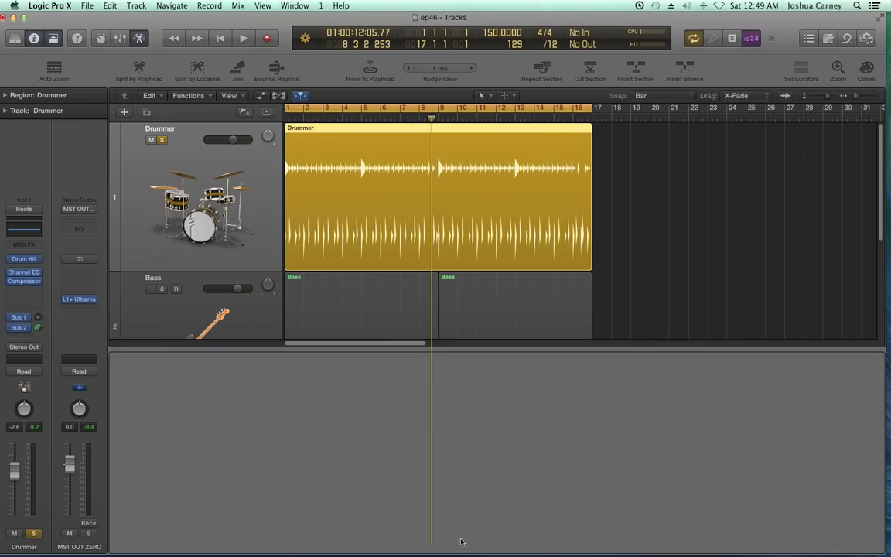
Play back the Bass and Acoustic Guitar soloed without the drums, and clear all the solos
click(162, 291)
click(162, 399)
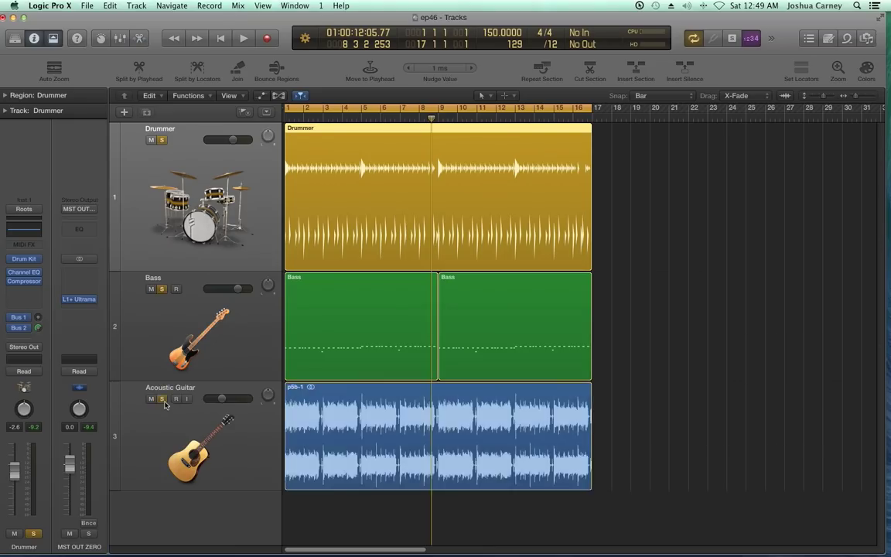
click(162, 141)
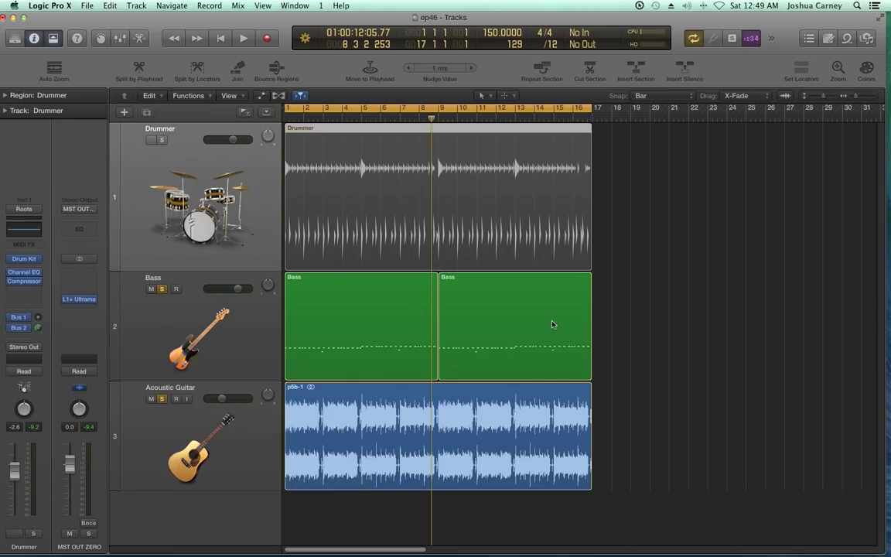
key(space)
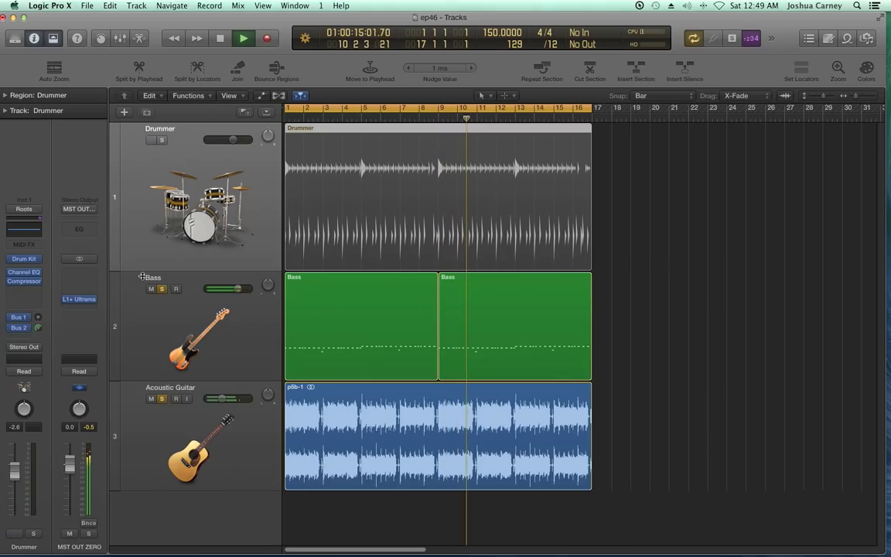
key(space)
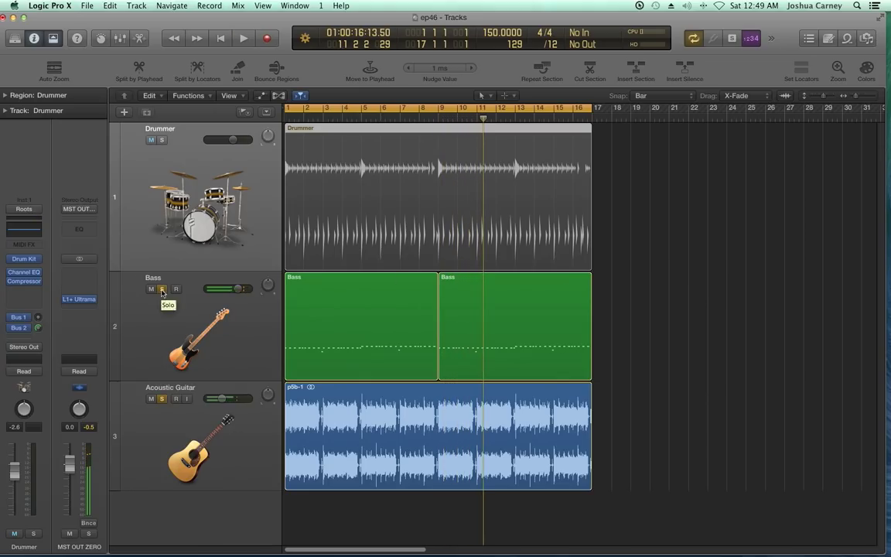
click(162, 288)
click(162, 399)
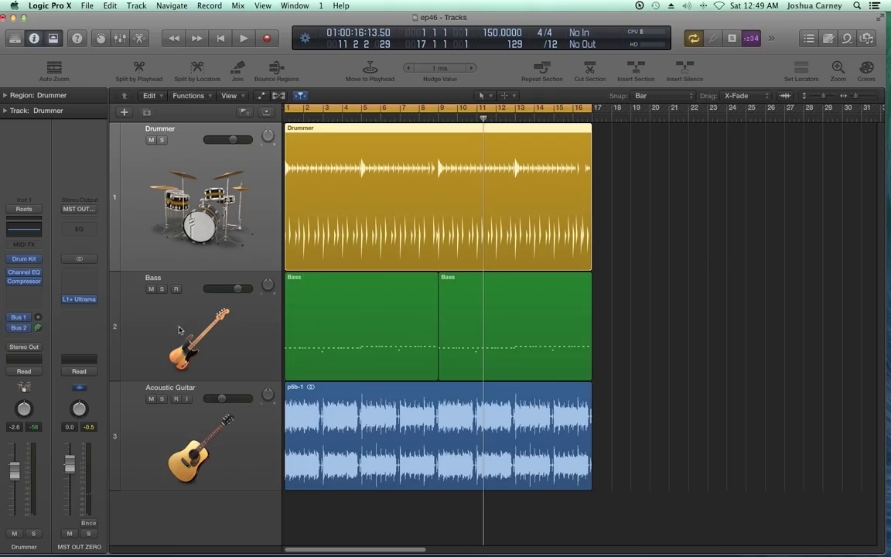
Show the Drummer region's settings in the Drummer Editor and return the playhead to the start of the project
double_click(339, 245)
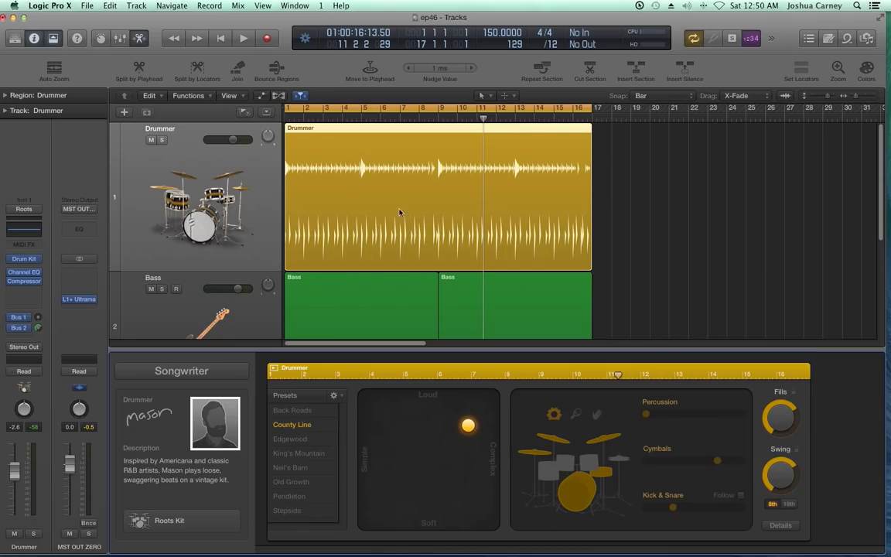
scroll(460, 209, down, 5)
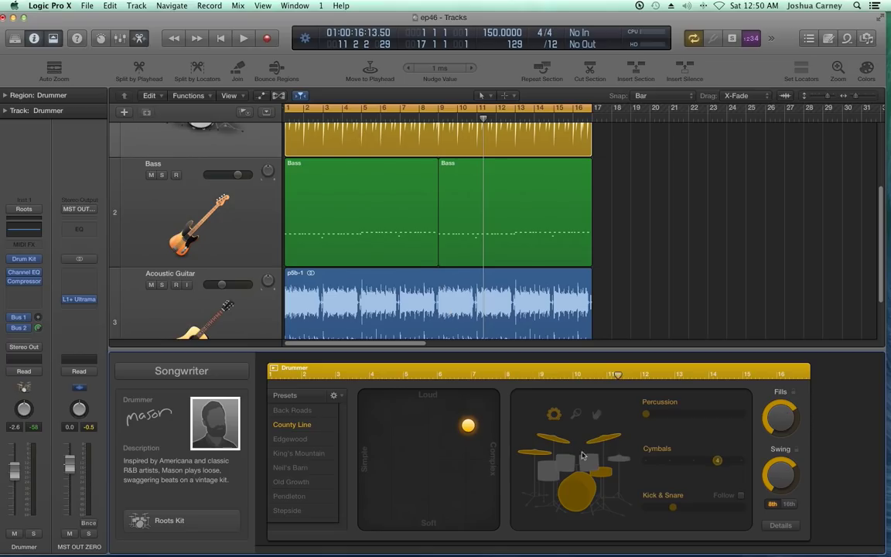
click(660, 229)
key(Return)
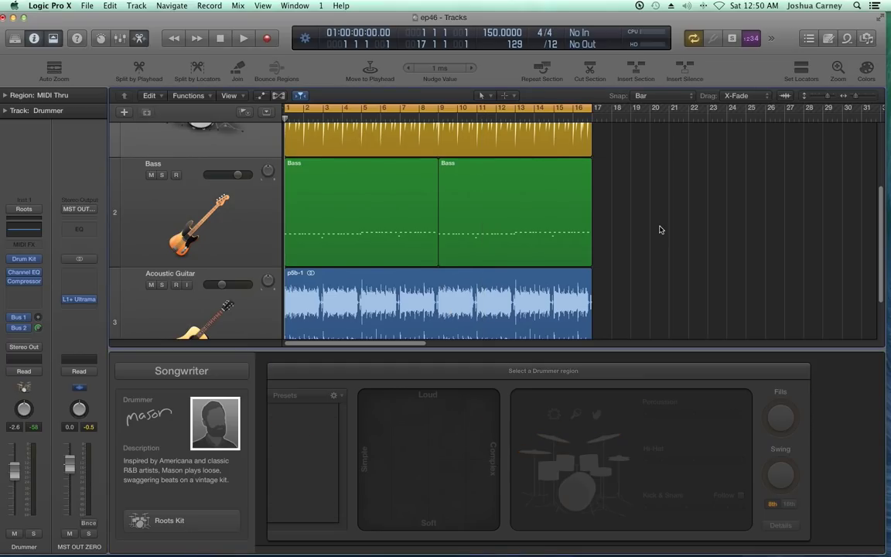
Lower the Bass fader to -3.6 dB and the Acoustic Guitar fader to -15.4 dB in the Mixer, closing the Mixer and editor when done
key(super+2)
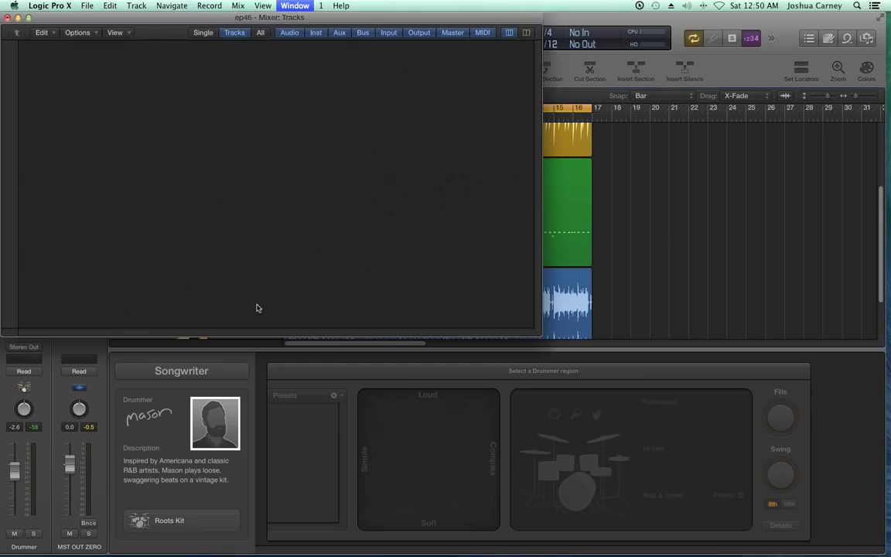
click(104, 288)
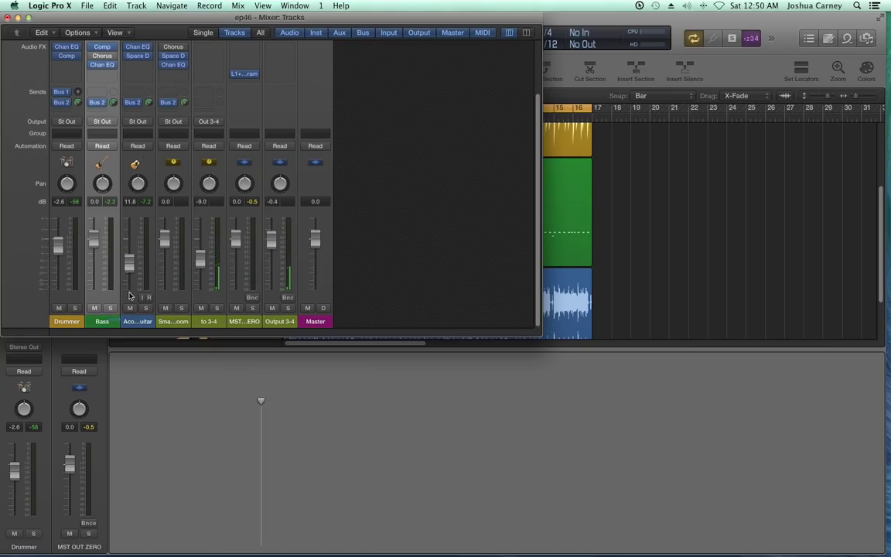
drag(94, 240, 96, 253)
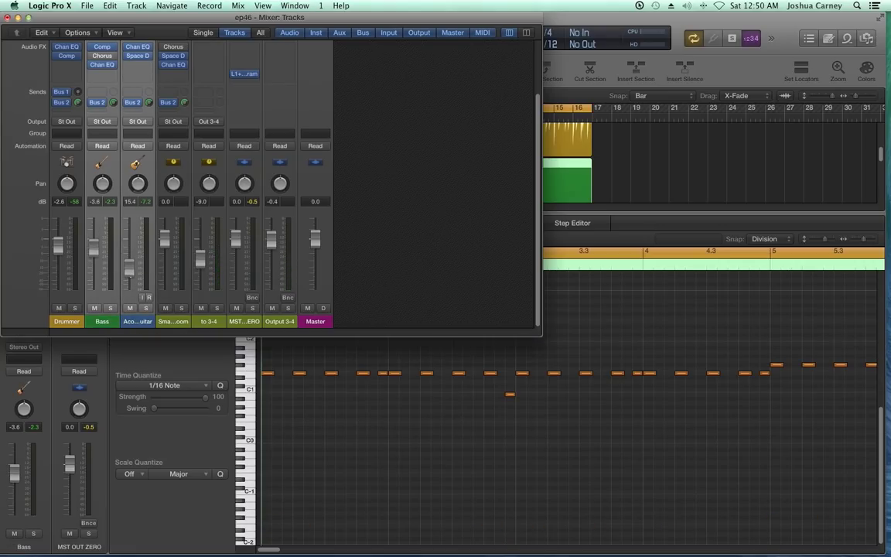
click(171, 322)
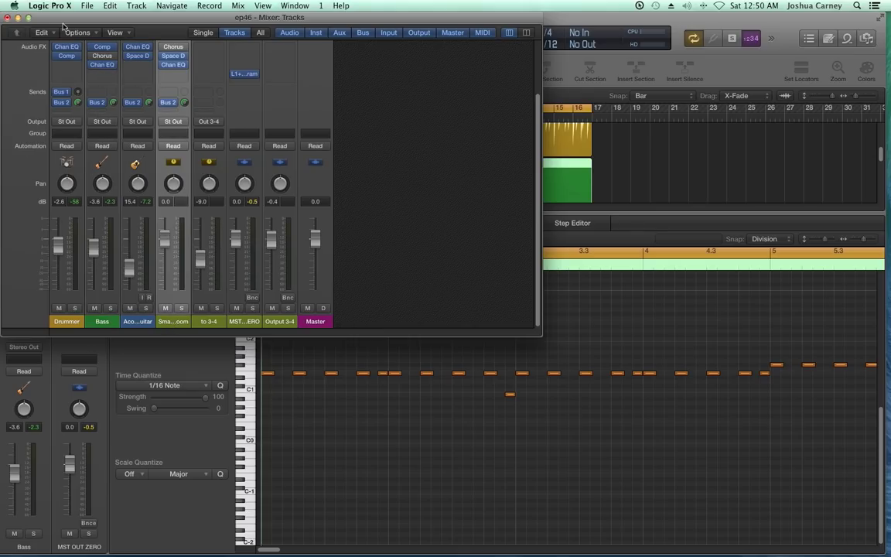
drag(132, 271, 130, 265)
click(8, 17)
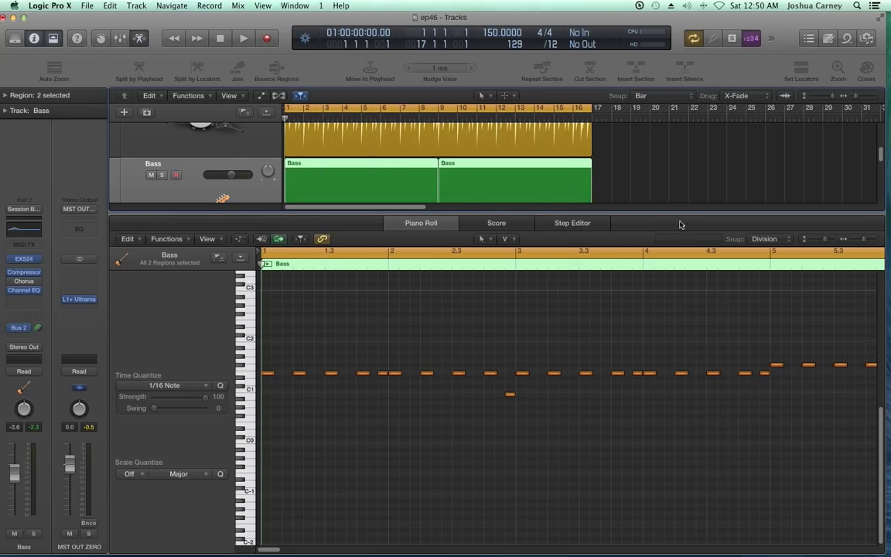
key(e)
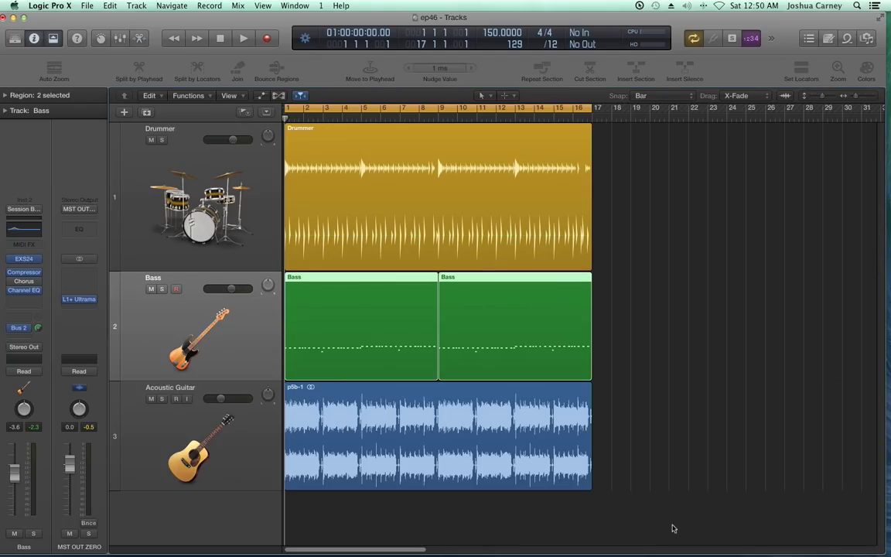
Play back the full arrangement and set the Drummer track's volume to 0.0 dB
click(688, 272)
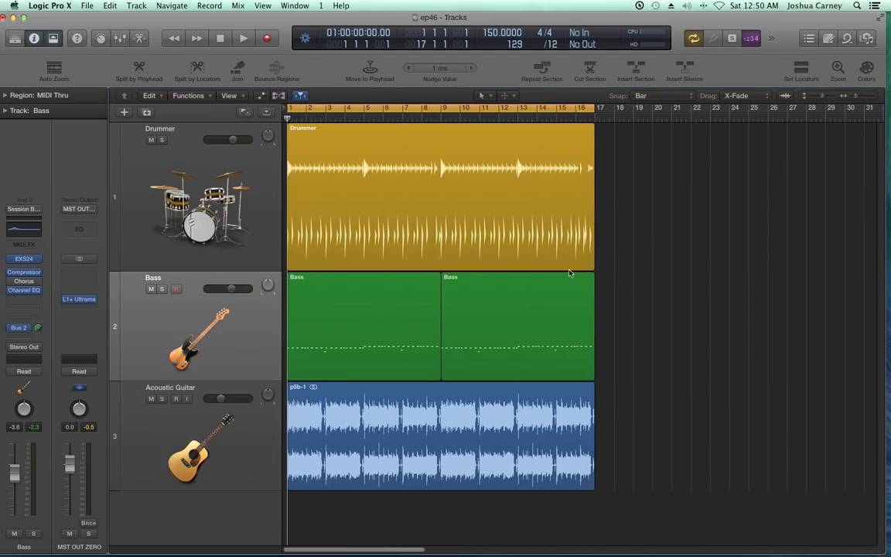
key(space)
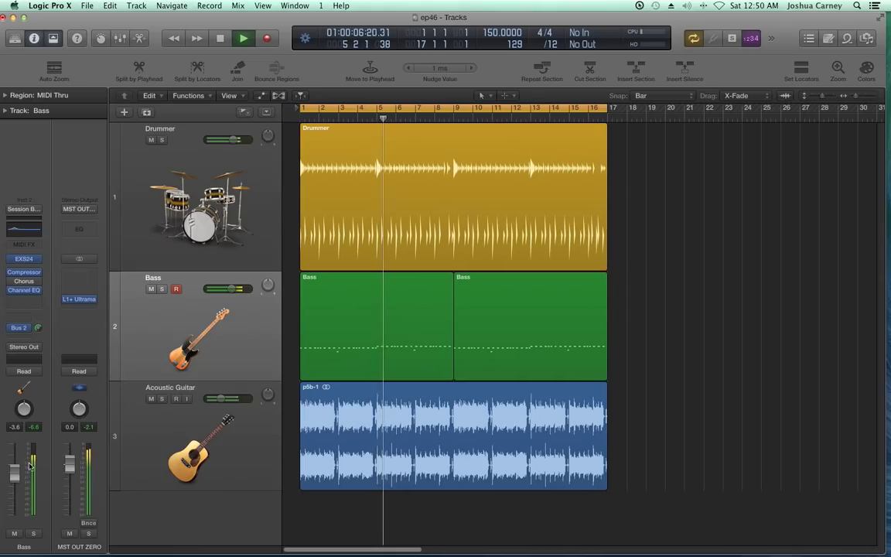
click(152, 247)
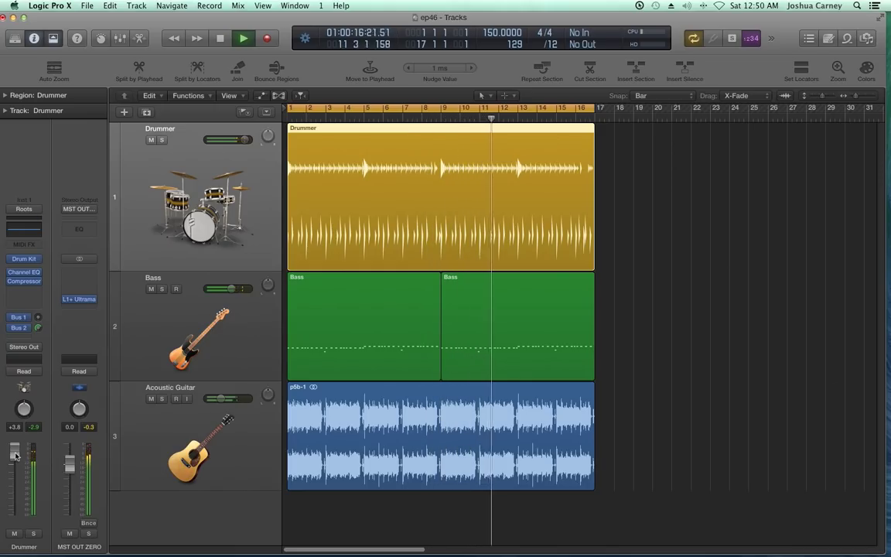
key(space)
alt+click(15, 456)
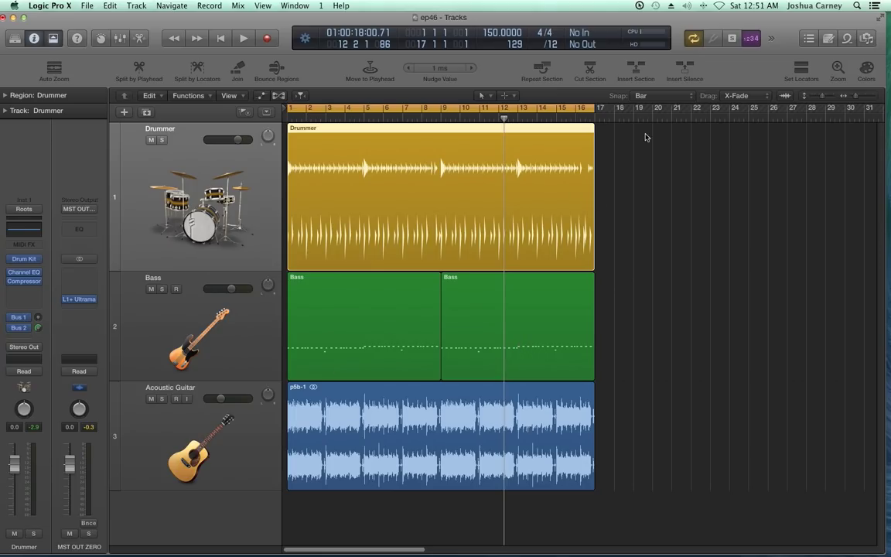
Open the Drummer region in the Drummer Editor and make Kick & Snare follow the Bass track
key(super+Right)
key(super+Right)
key(super+Right)
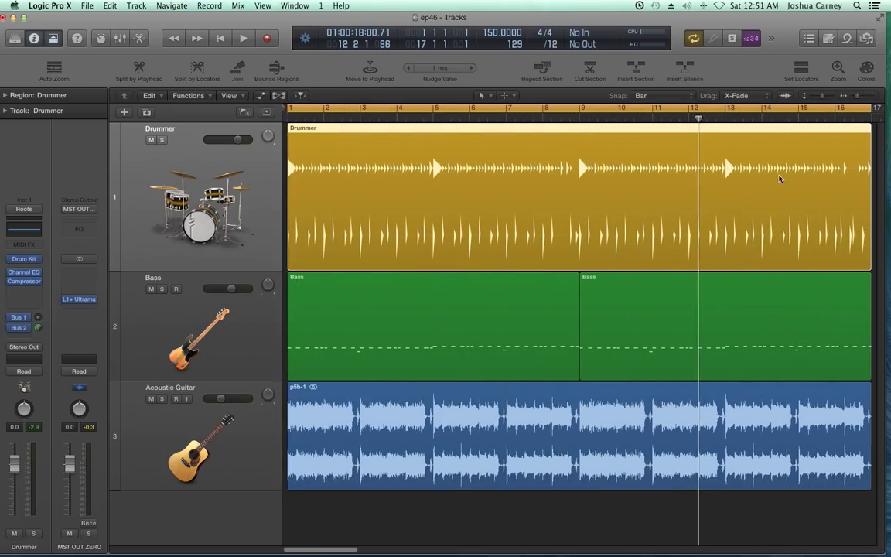
scroll(370, 312, right, 1)
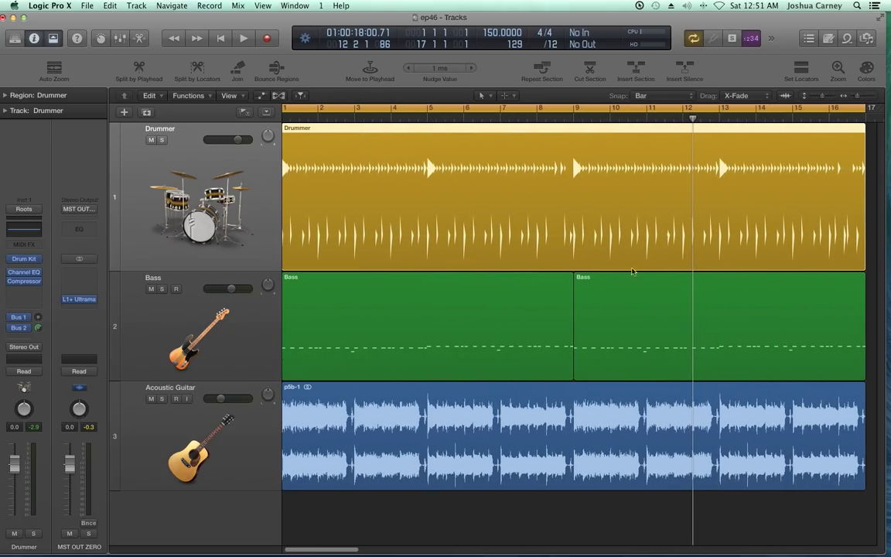
double_click(498, 195)
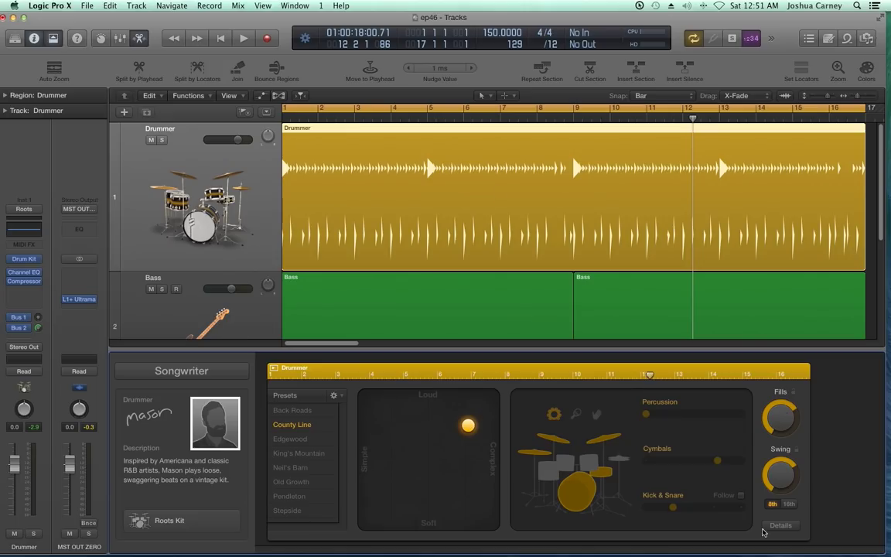
mouse_move(743, 509)
click(743, 496)
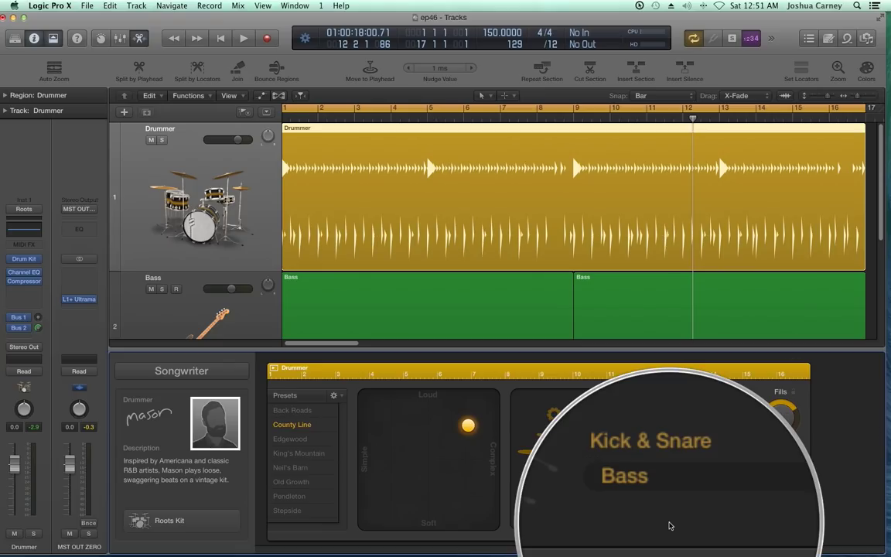
click(674, 512)
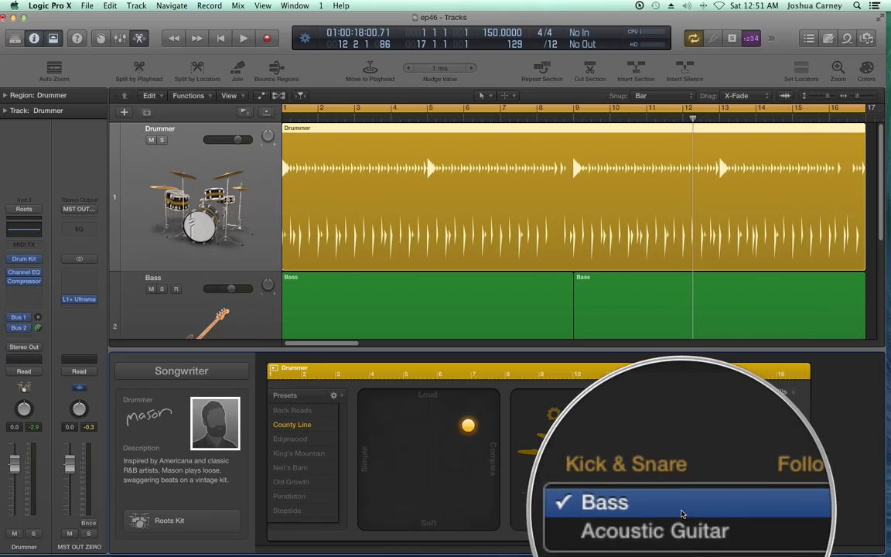
click(733, 507)
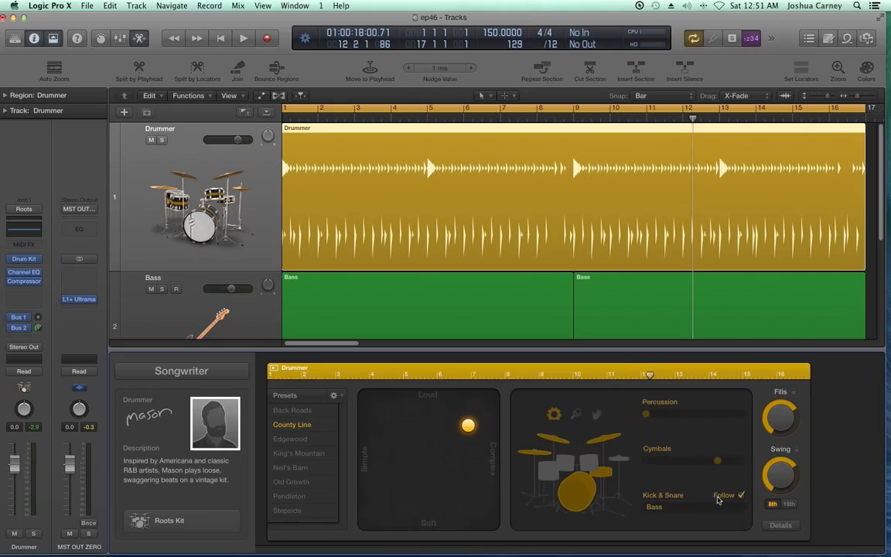
Toggle Kick & Snare Follow off and on again to compare the drum waveforms, and return the playhead to the start
click(741, 496)
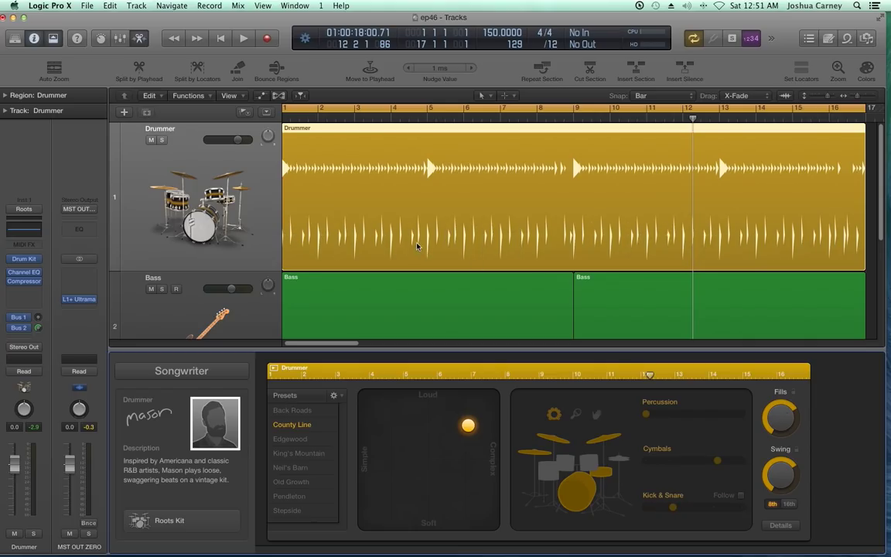
scroll(393, 236, right, 5)
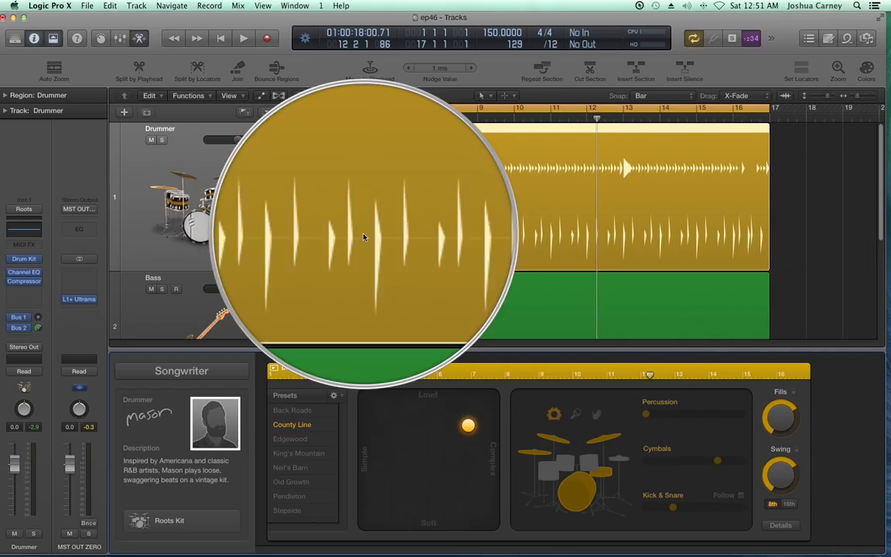
click(741, 496)
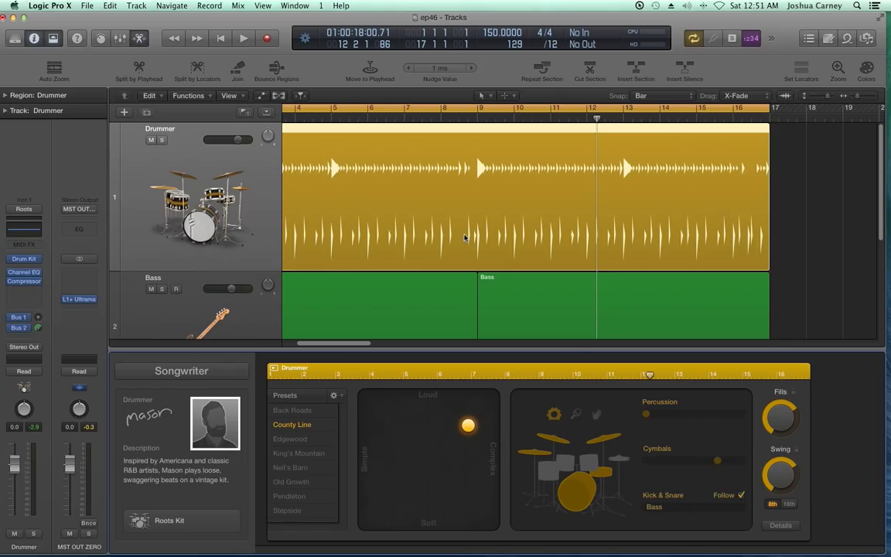
click(801, 260)
key(Return)
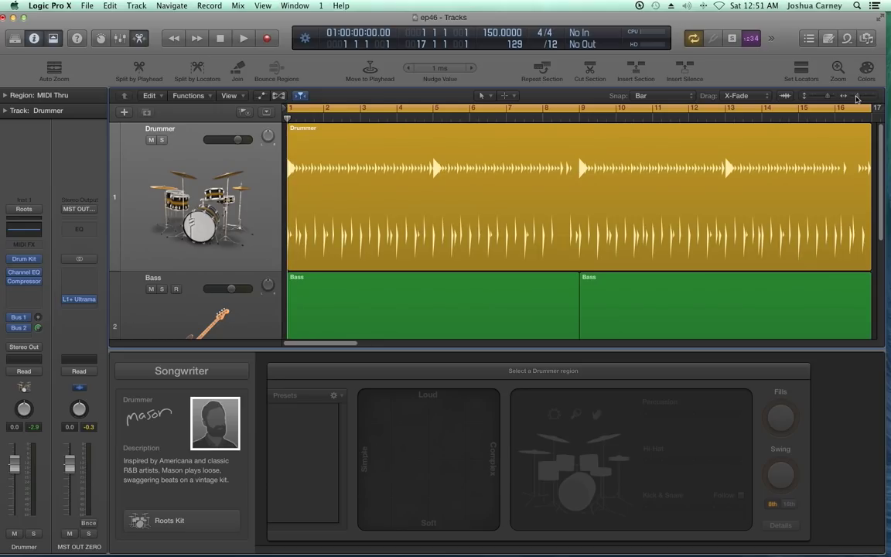
Fit the whole 16-bar arrangement in view, solo the Drummer track and play it back on its own
key(super+Left)
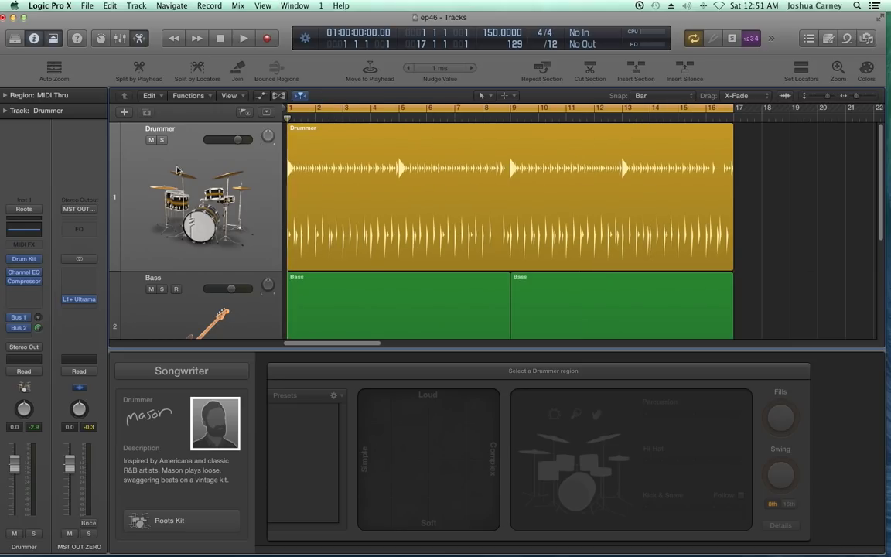
click(162, 140)
scroll(352, 291, down, 1)
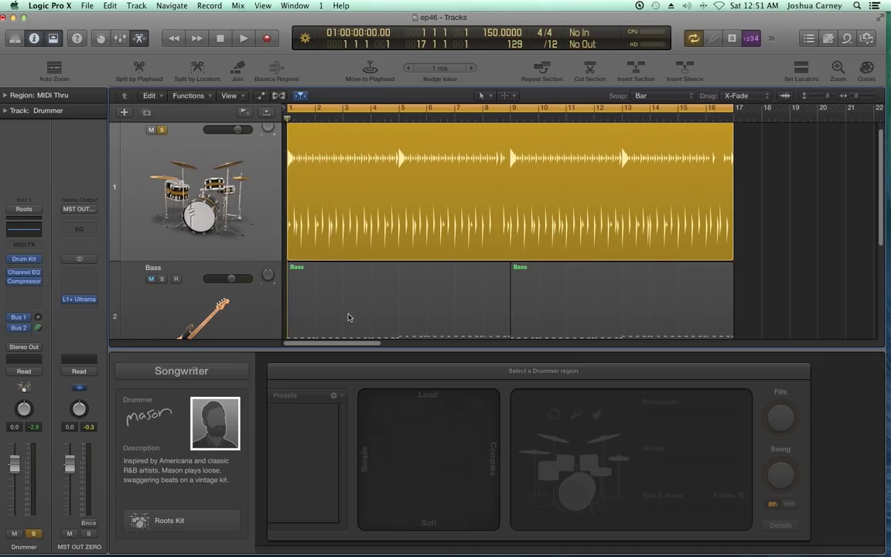
scroll(348, 224, up, 1)
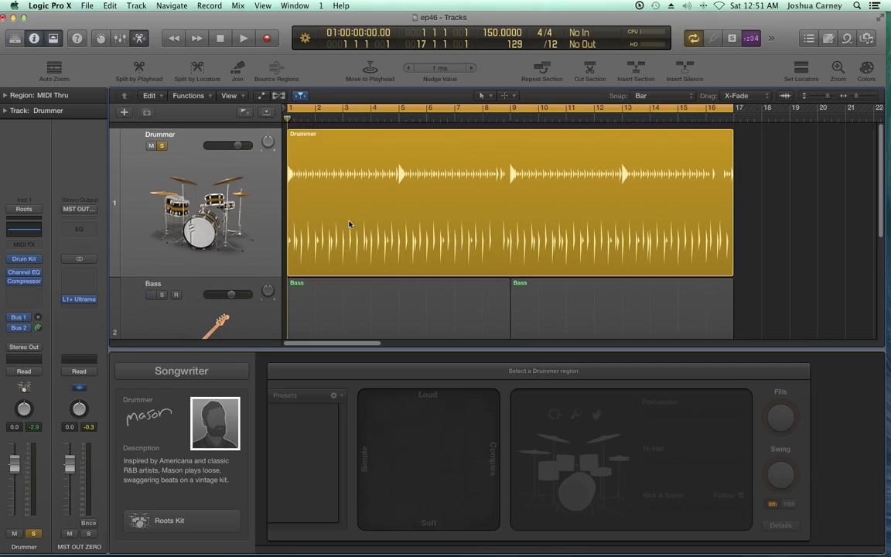
key(space)
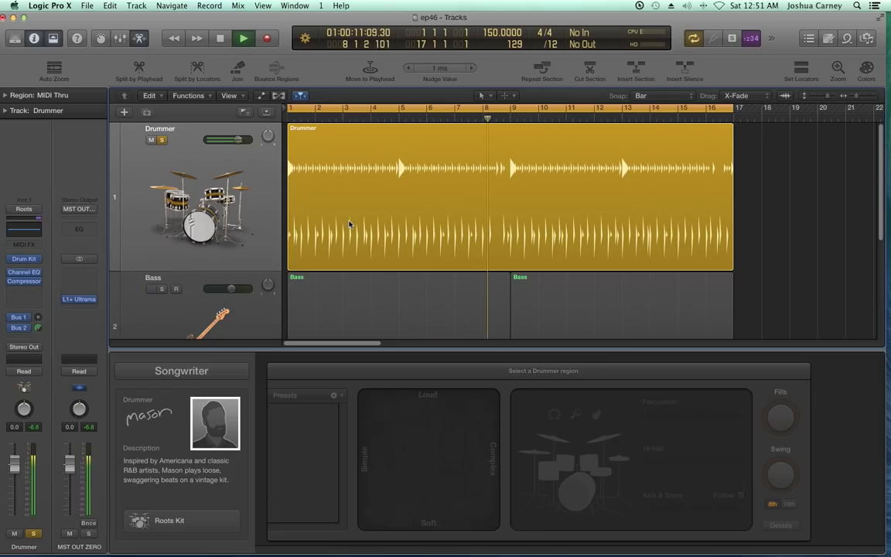
key(space)
Solo the Bass track as well, play it with the drums, and open the Drummer region in the Drummer Editor
click(162, 289)
scroll(192, 313, down, 1)
click(232, 279)
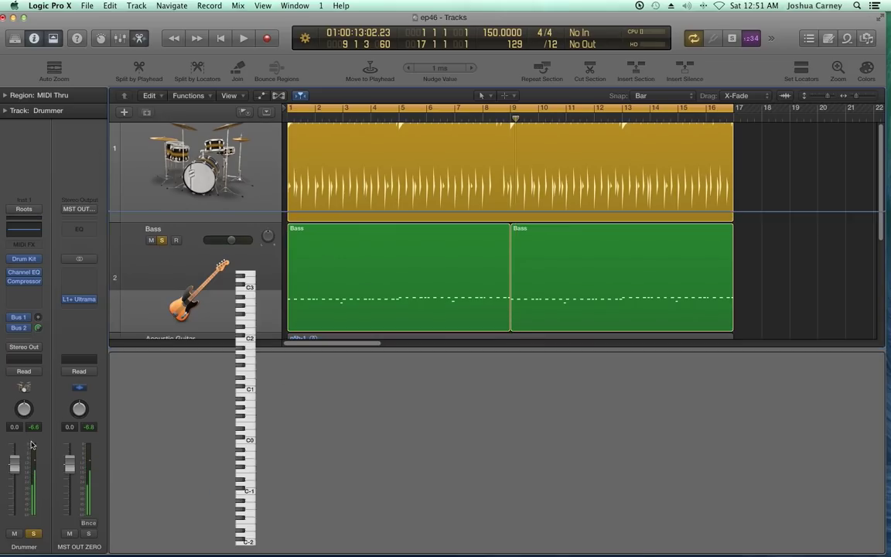
key(space)
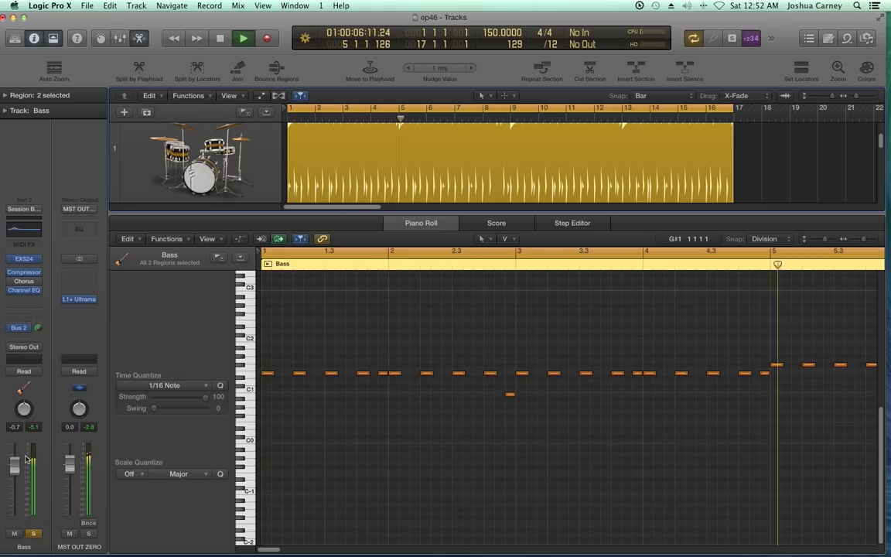
key(e)
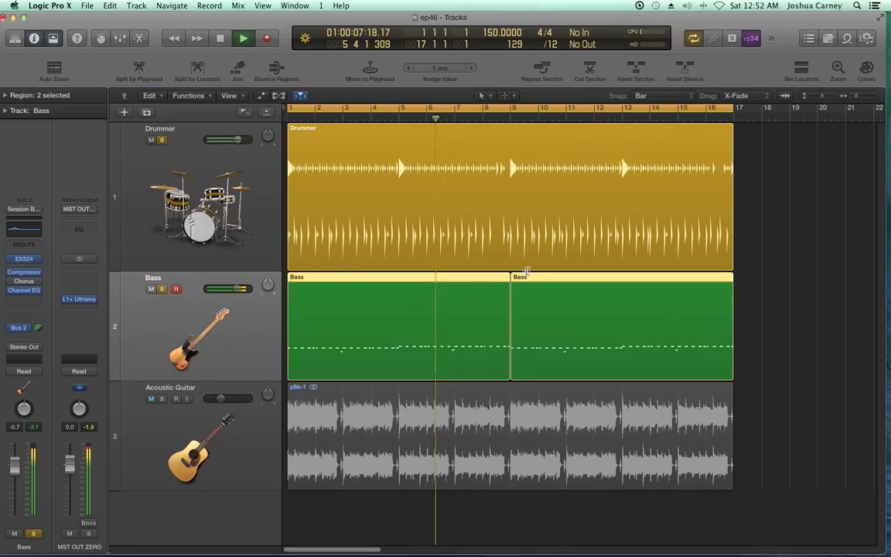
click(523, 224)
key(e)
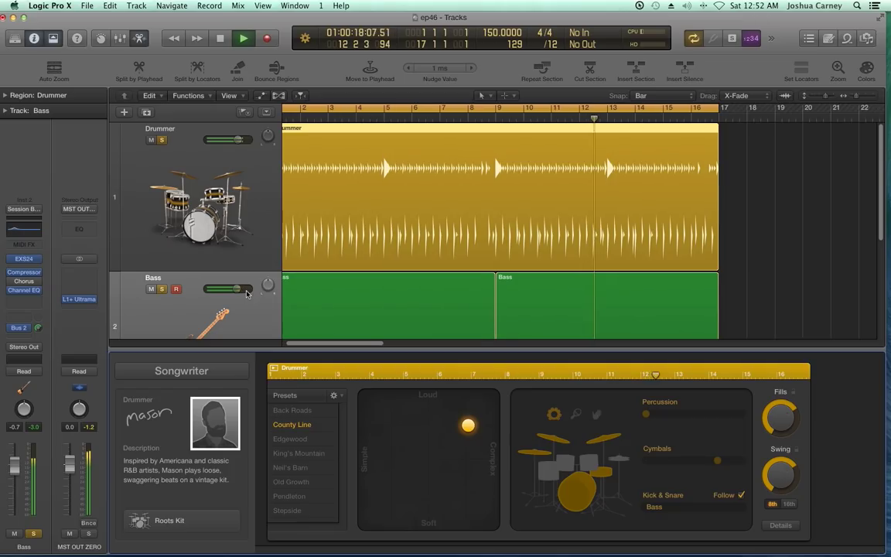
key(space)
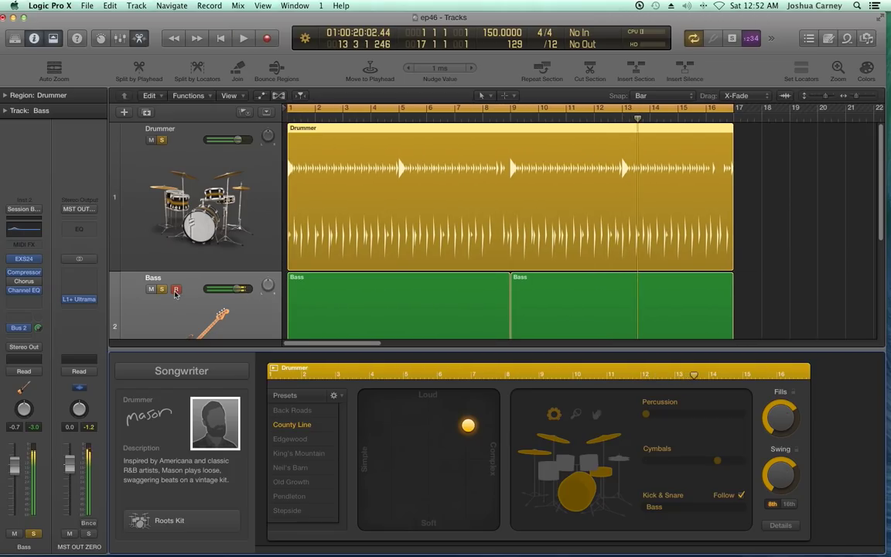
Turn off solo on the Bass and Drummer tracks and play the full arrangement from the start
click(163, 290)
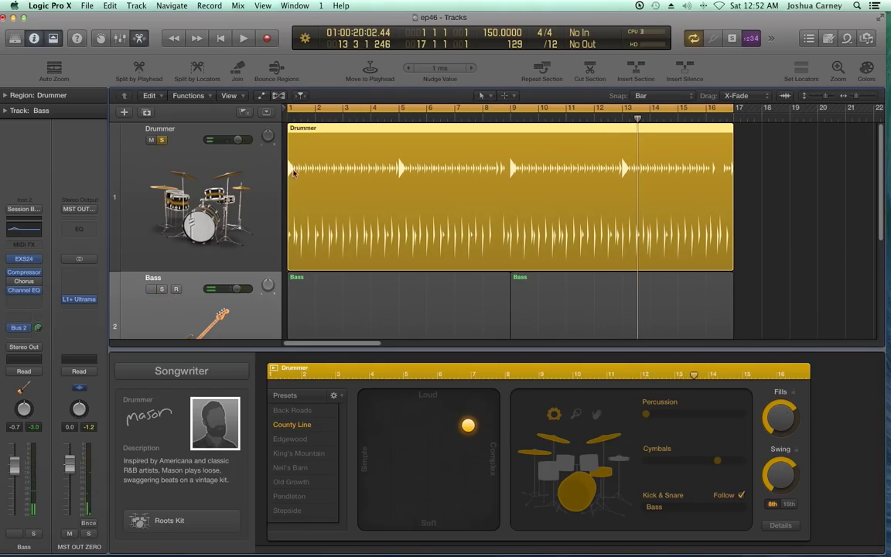
click(162, 140)
click(781, 203)
key(Return)
key(space)
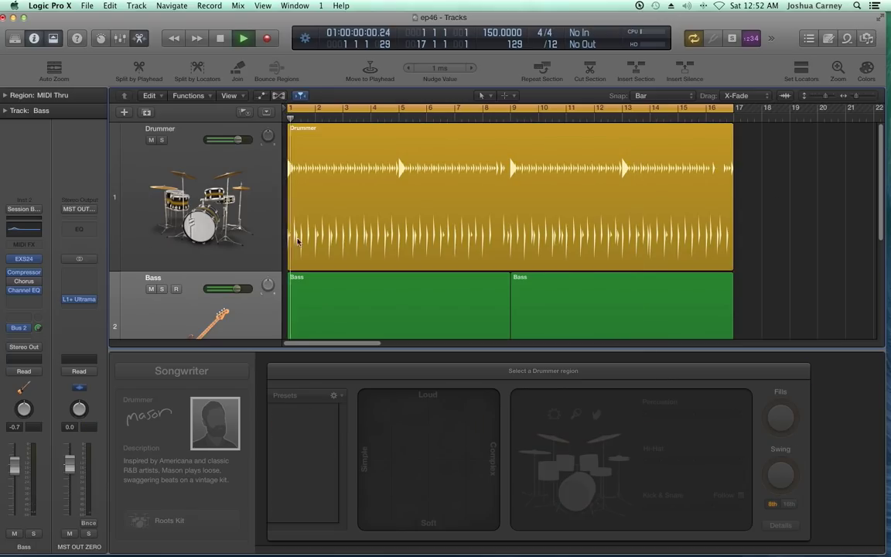
scroll(160, 212, down, 4)
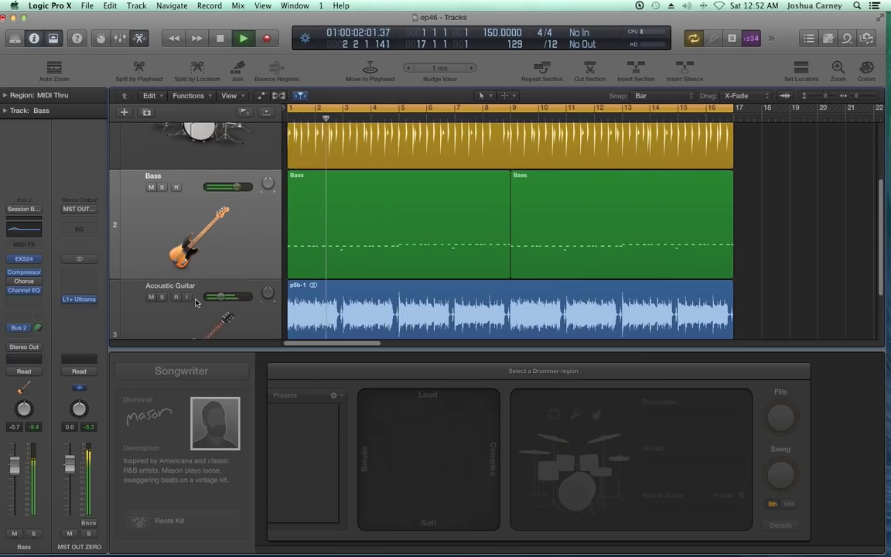
scroll(196, 302, up, 4)
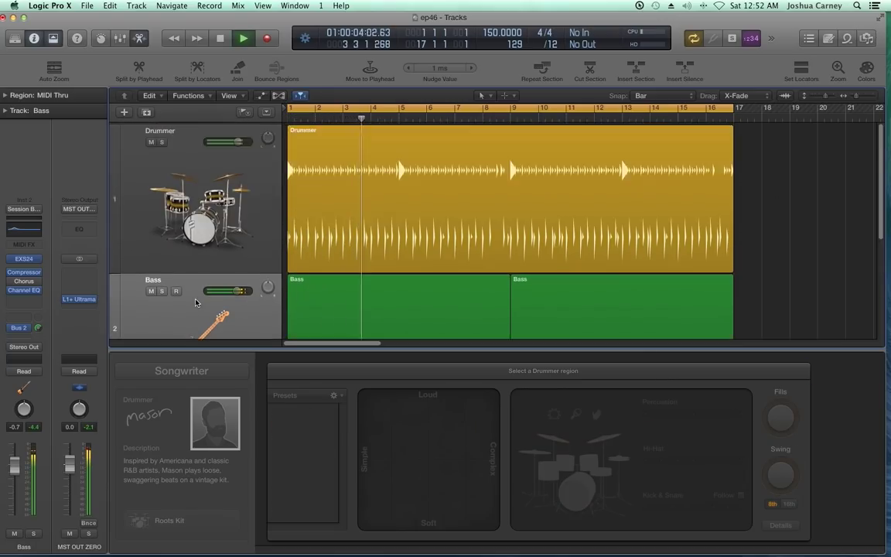
Make the Drummer region's performance louder and simpler by moving the XY pad puck near Loud, midway between Simple and Complex, and play it back
click(367, 233)
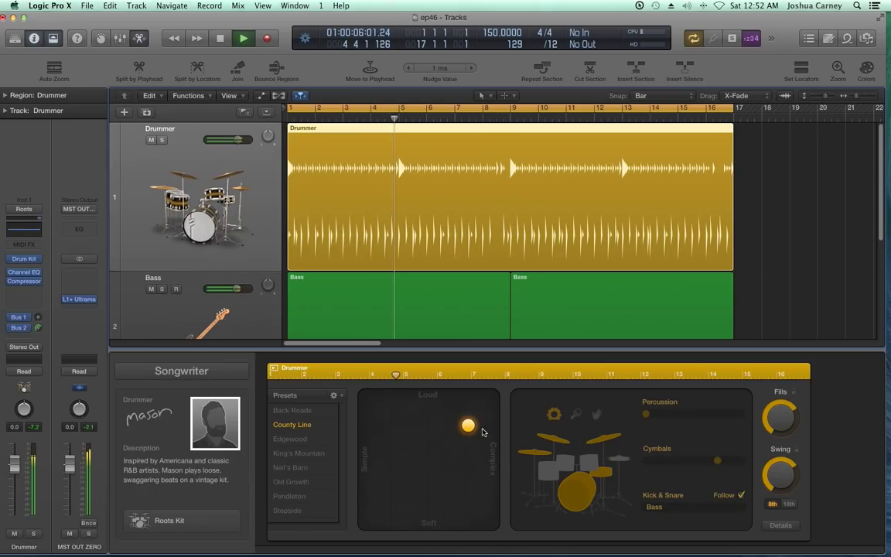
drag(468, 425, 428, 403)
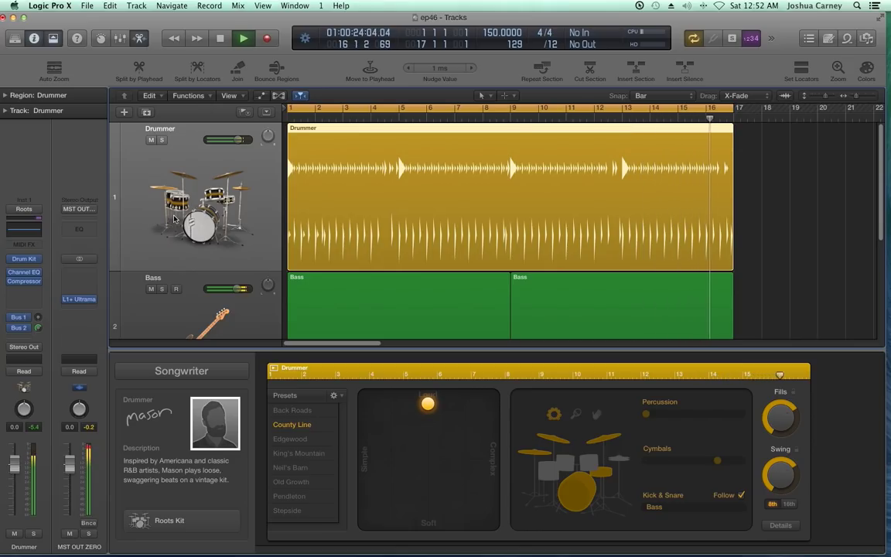
key(space)
key(space)
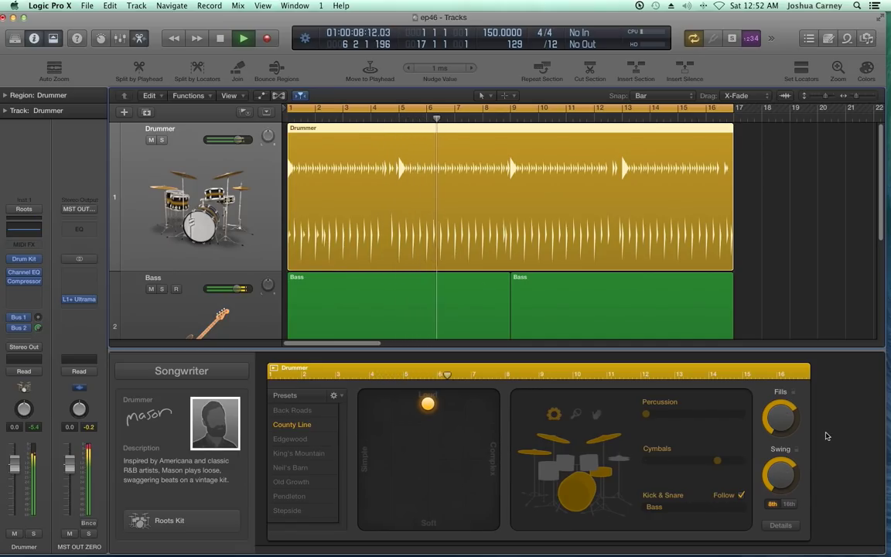
key(space)
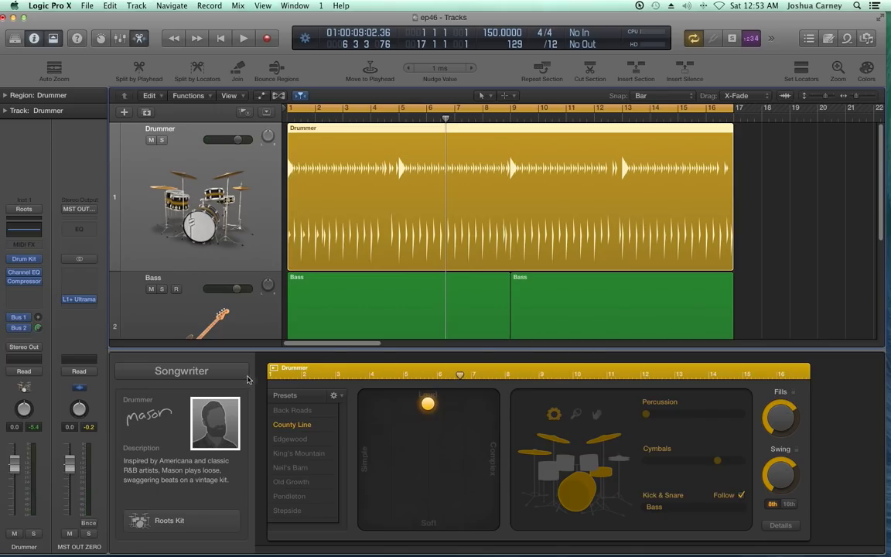
scroll(248, 178, right, 5)
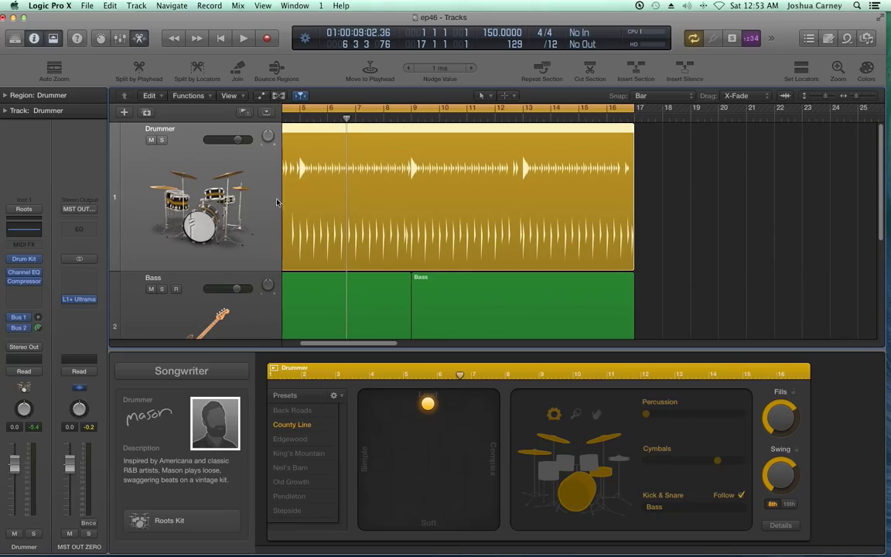
scroll(176, 169, left, 5)
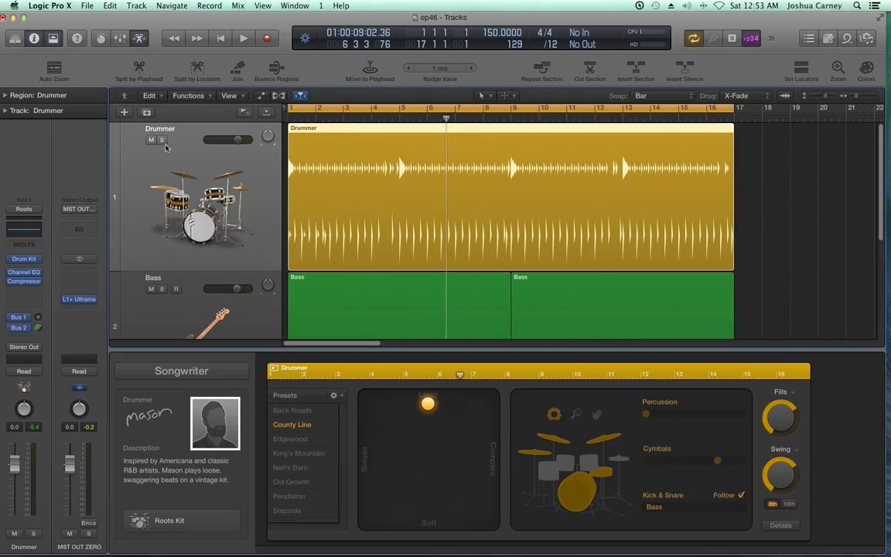
Solo the Drummer track, open its Drum Kit Designer and move the plug-in window clear of the channel strip and track header
key(s)
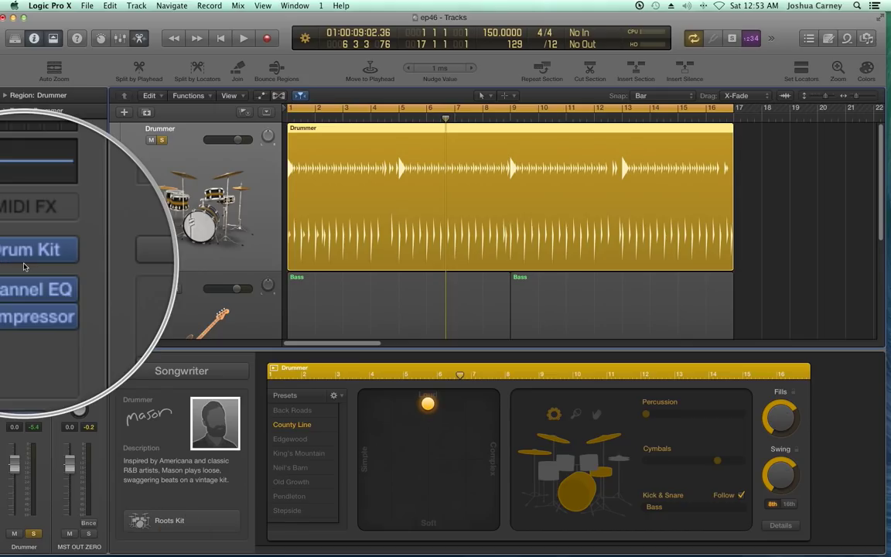
mouse_move(24, 267)
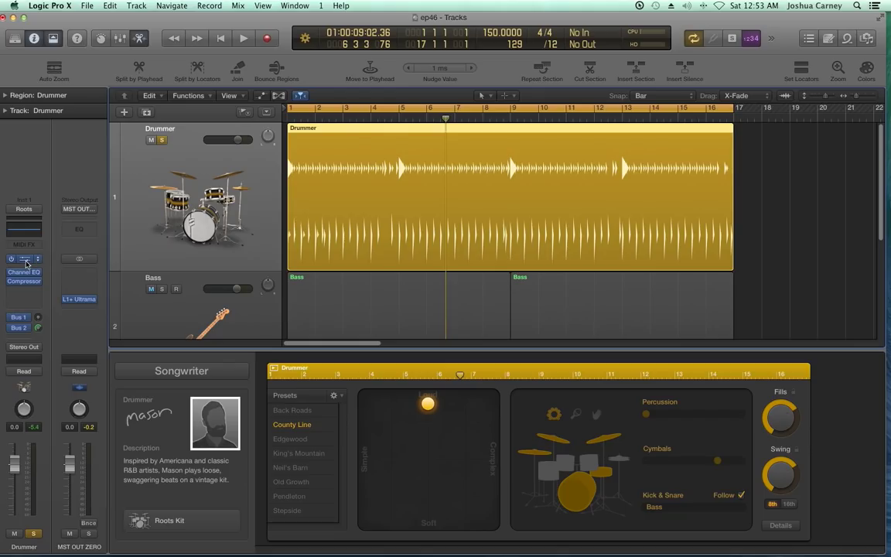
click(33, 262)
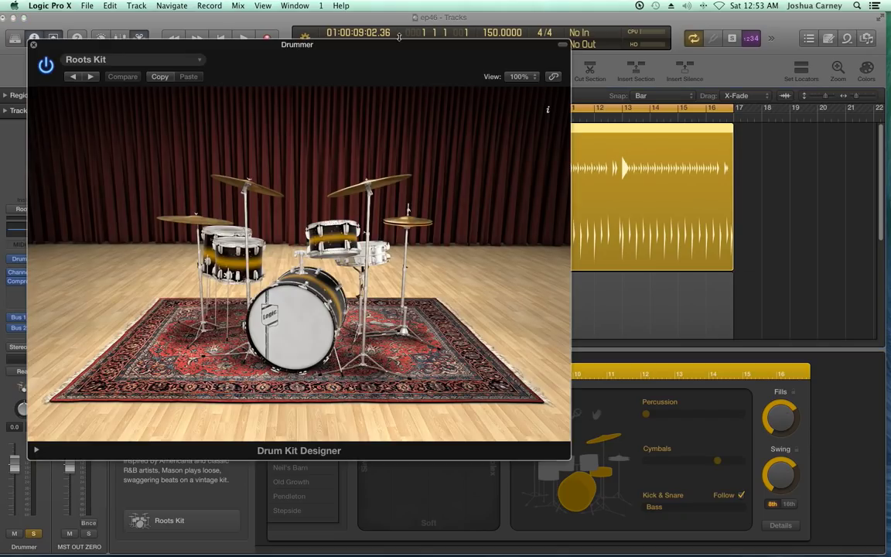
drag(378, 50, 629, 34)
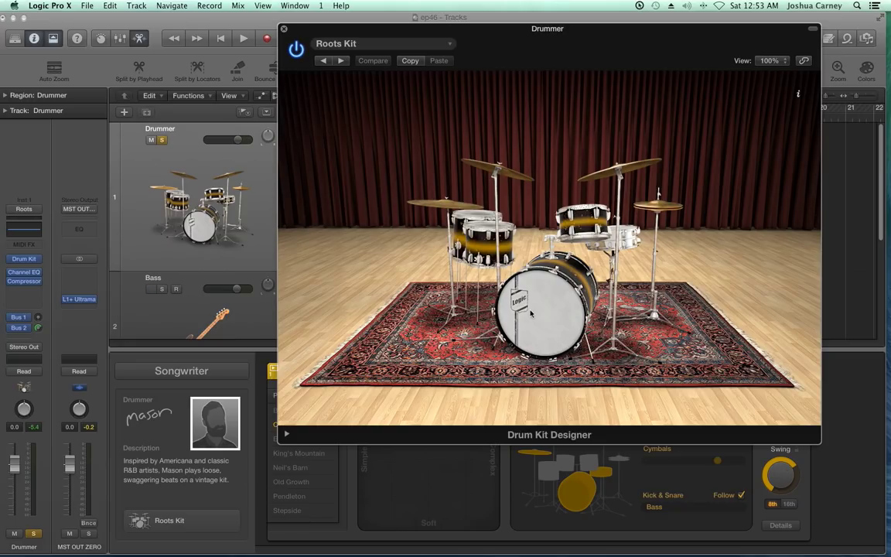
drag(522, 32, 552, 36)
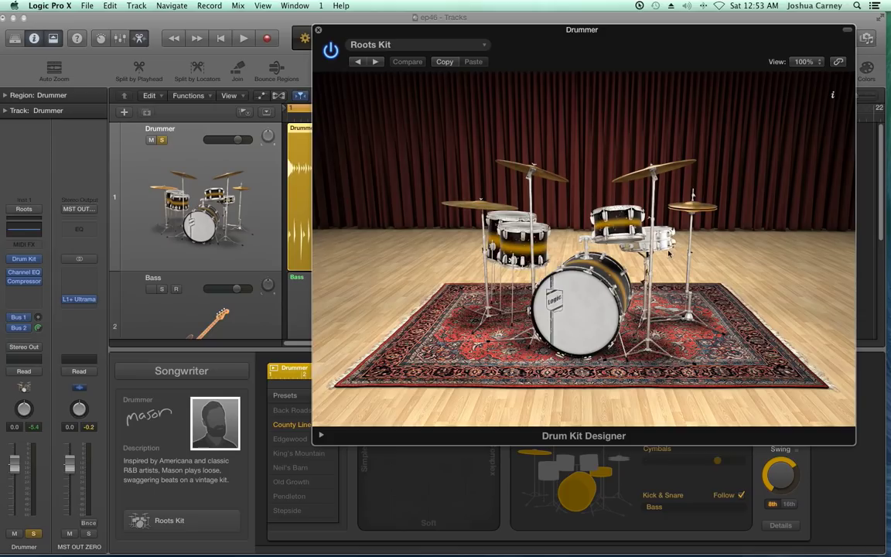
Load the East Bay Kit in Drum Kit Designer and play the soloed drums to audition it
click(367, 45)
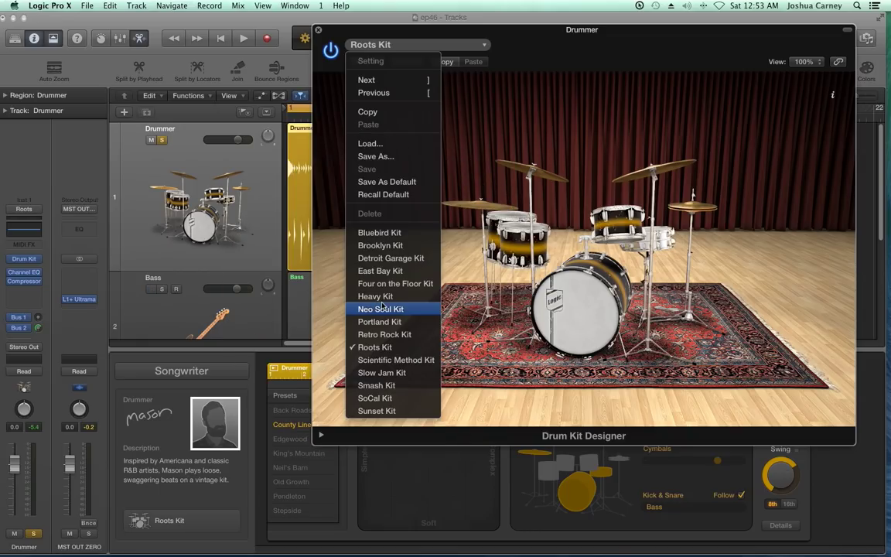
click(381, 272)
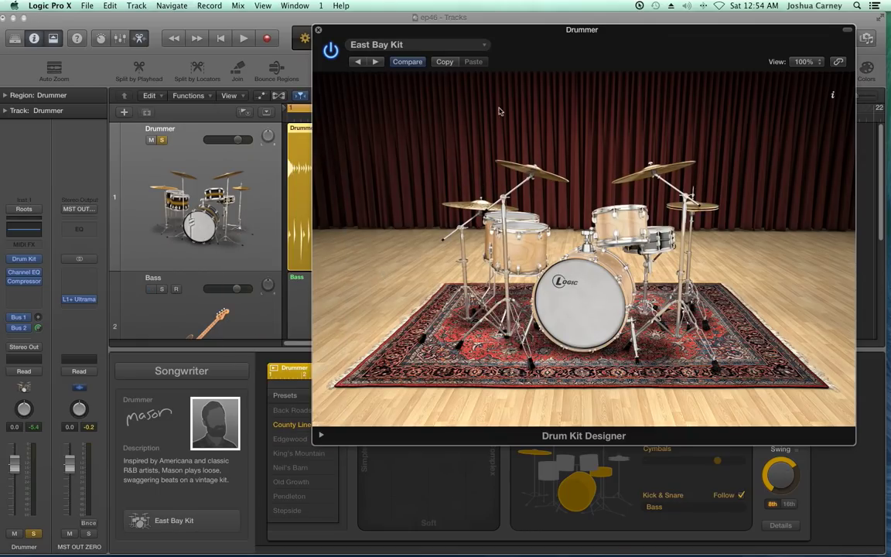
key(space)
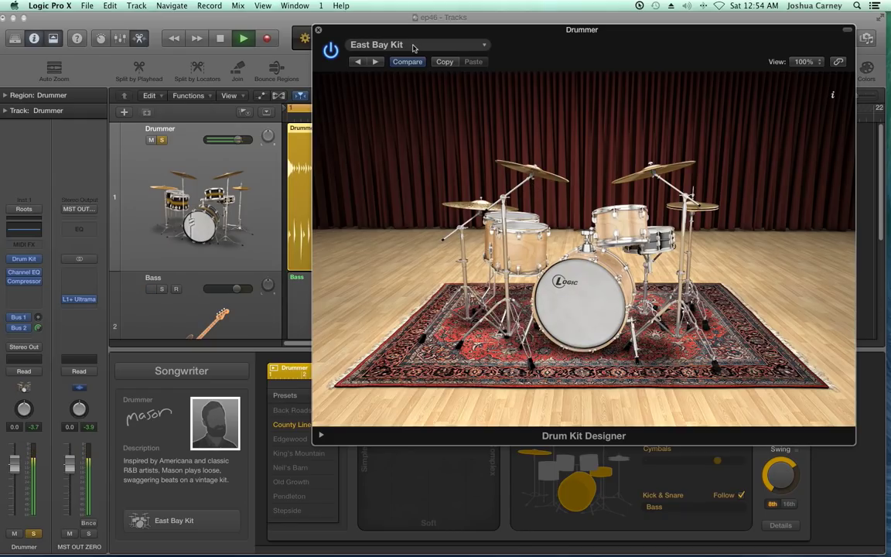
key(space)
Try the Scientific Method Kit in Drum Kit Designer and audition it with the drum pattern
click(414, 48)
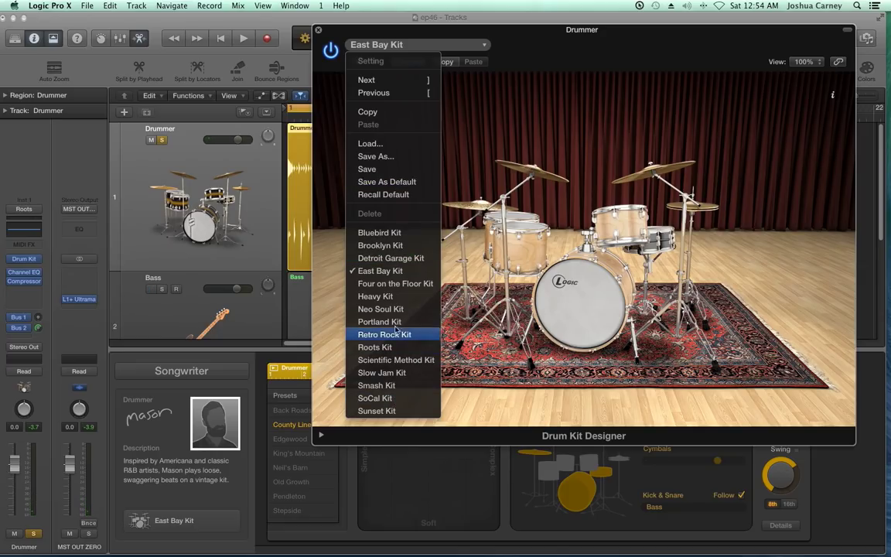
click(390, 365)
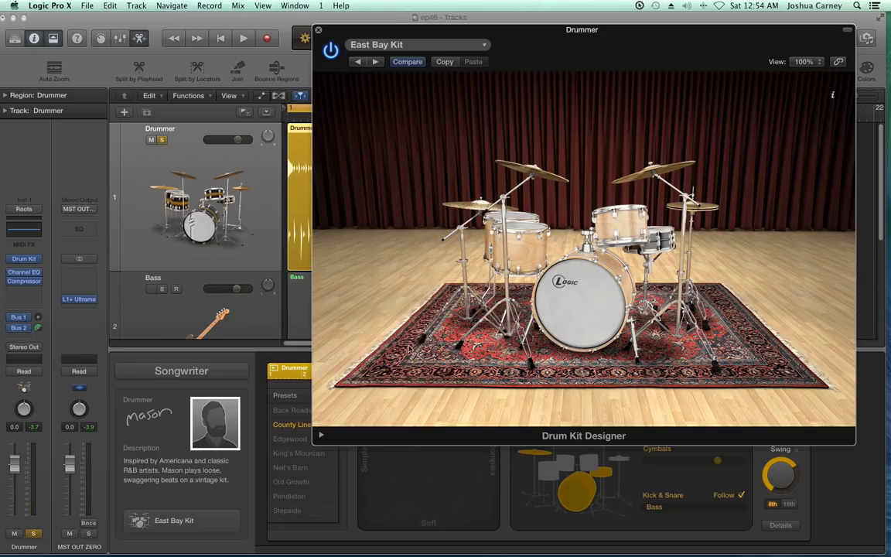
key(space)
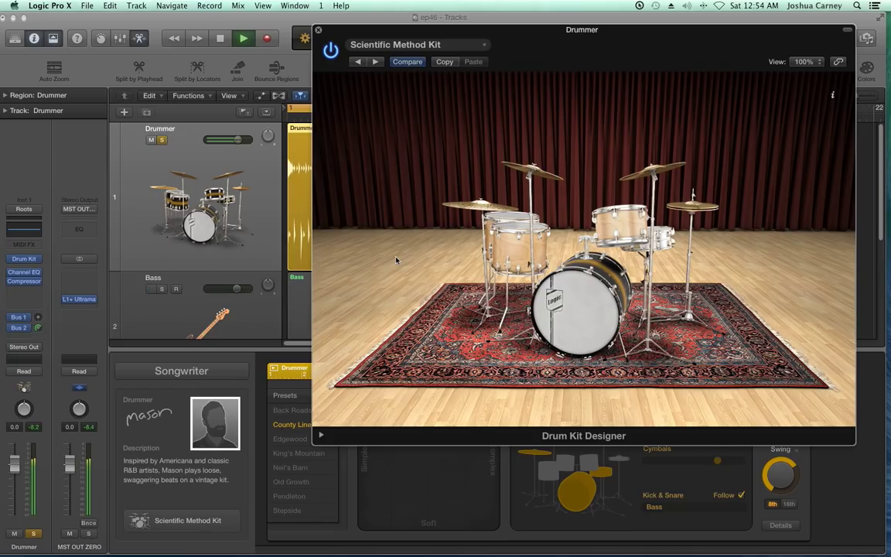
key(space)
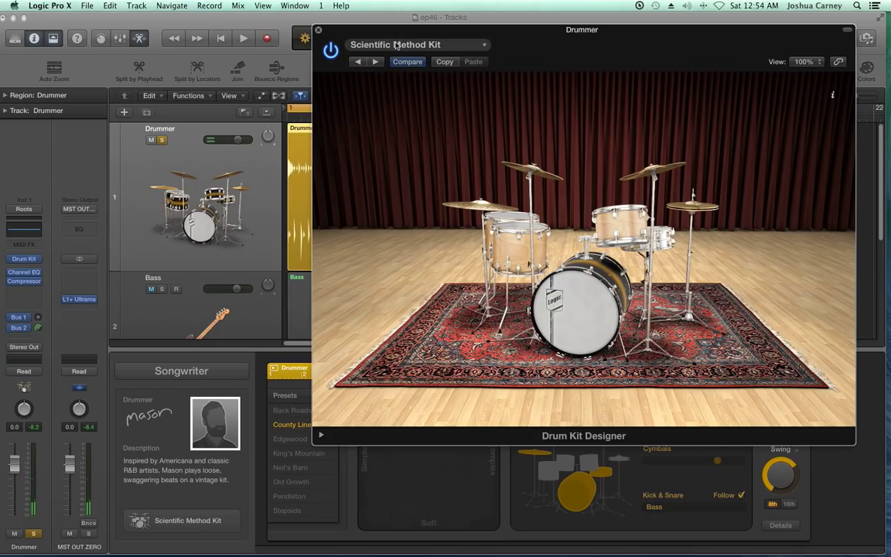
Switch back to the East Bay Kit and replace its kick drum with East Bay 2
click(396, 46)
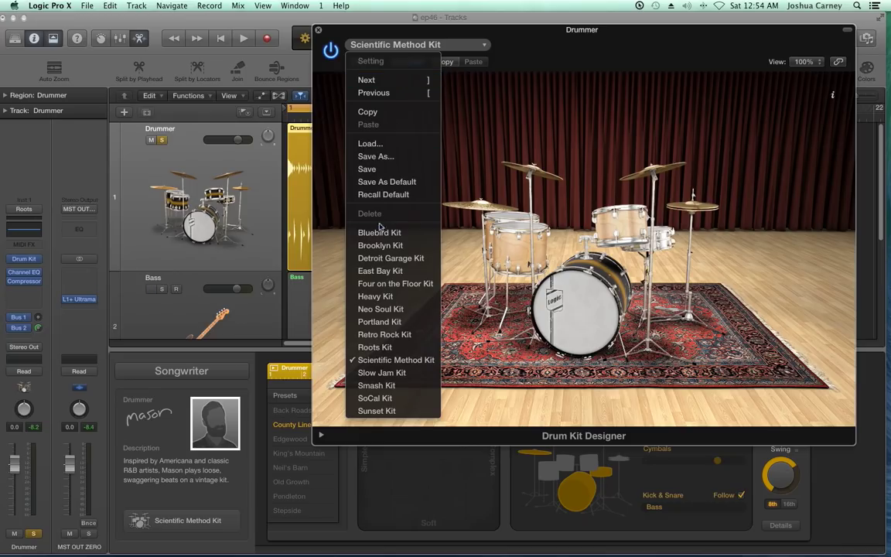
click(412, 273)
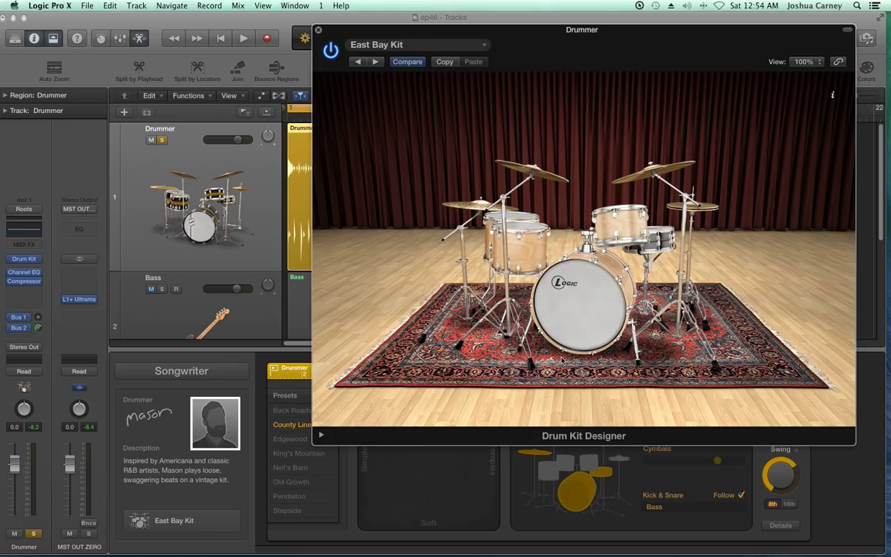
click(572, 317)
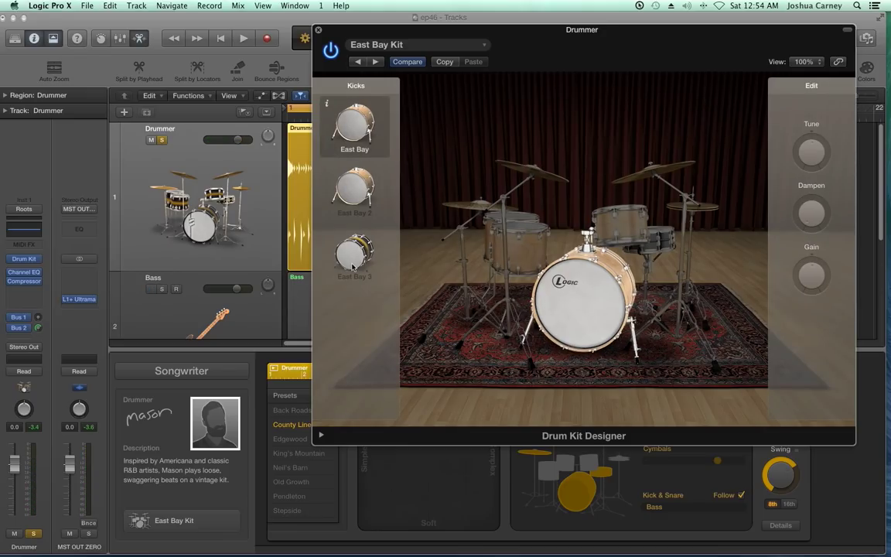
click(357, 203)
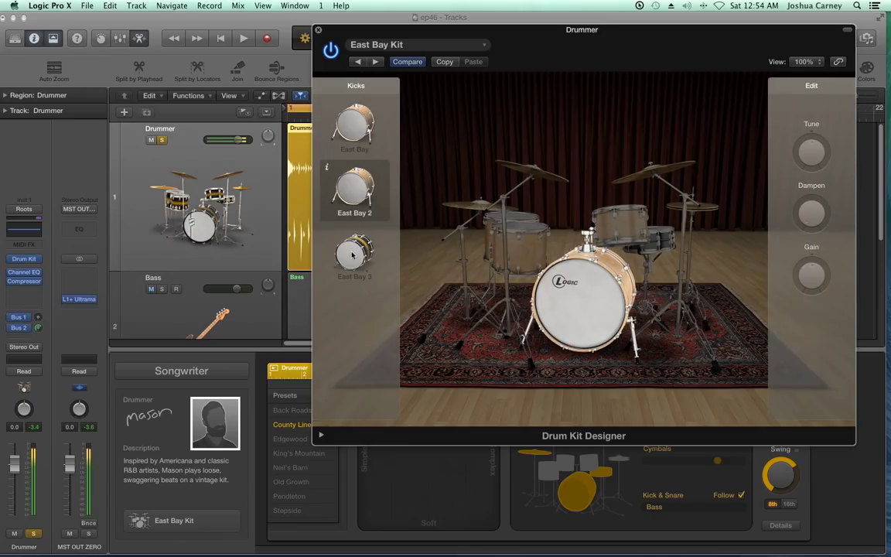
Compare the three East Bay kick drums and settle on East Bay 3
click(355, 251)
click(358, 178)
click(355, 135)
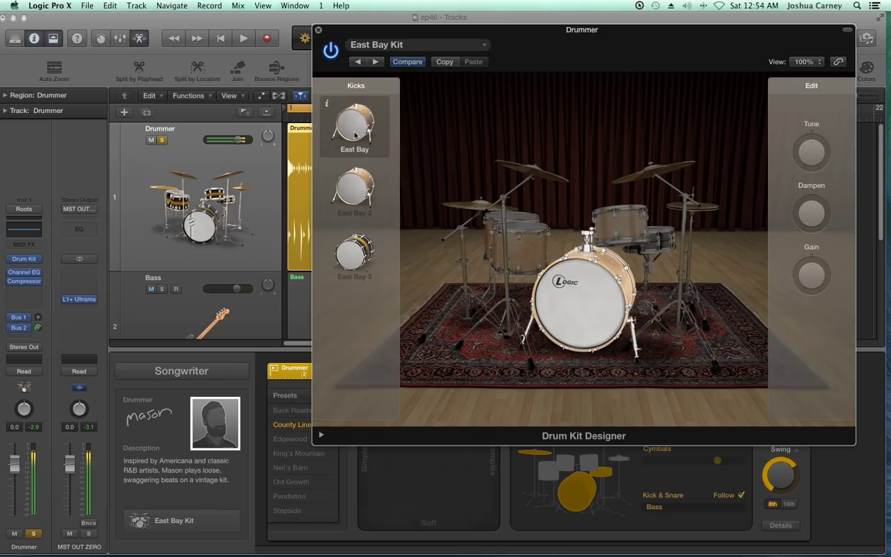
click(356, 252)
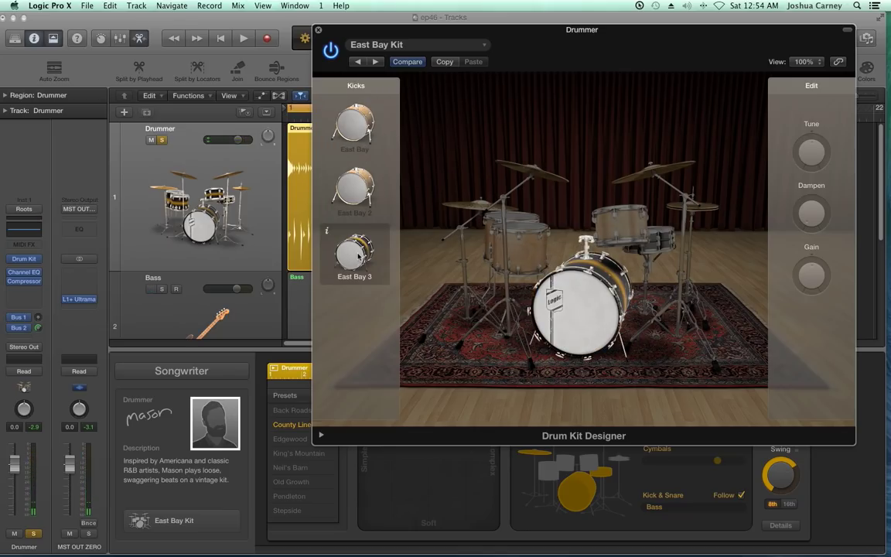
Tune the kick drum to -154 cent and audition it
click(812, 150)
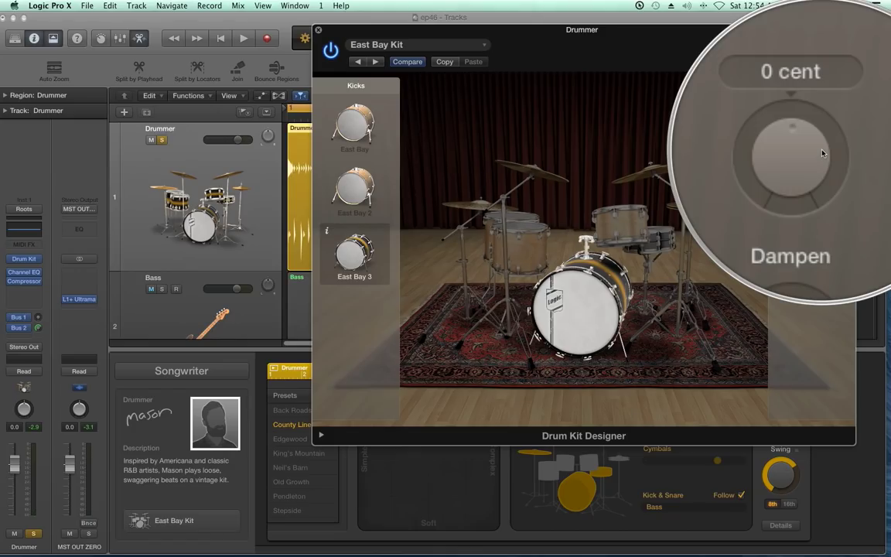
drag(822, 151, 816, 166)
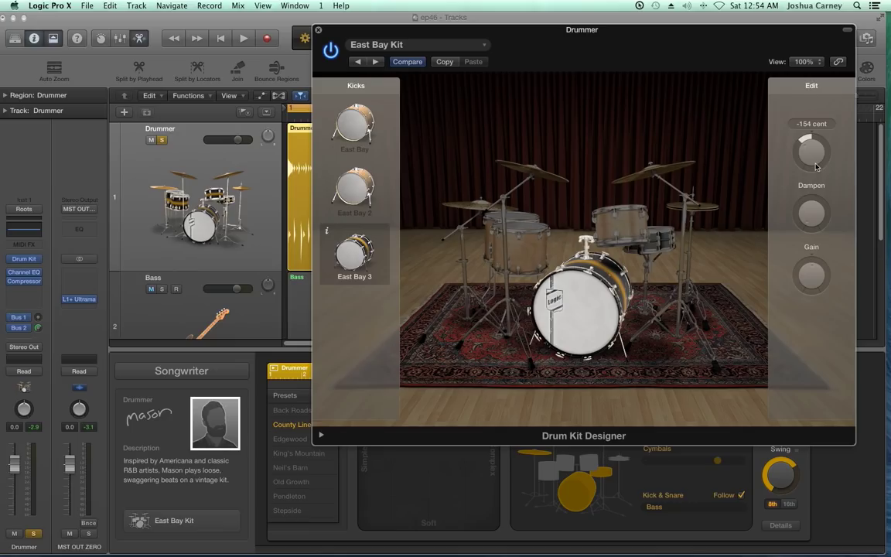
click(549, 302)
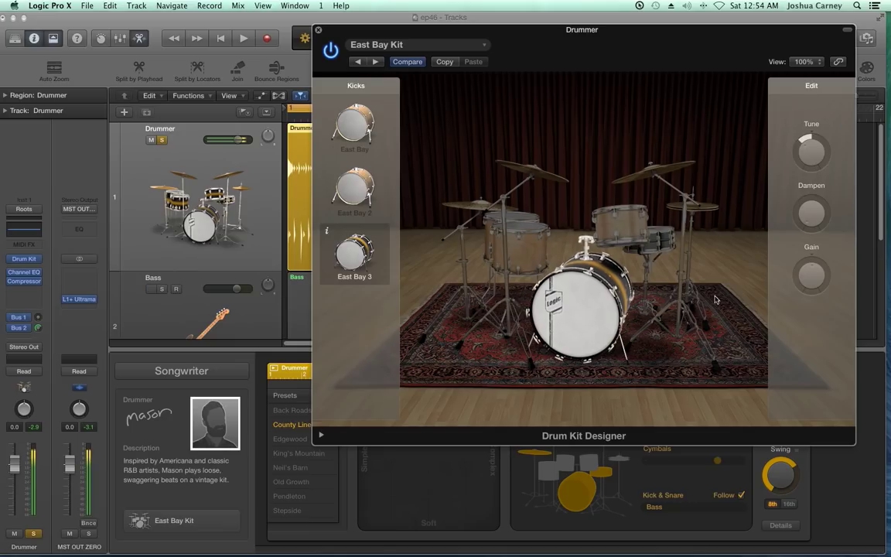
Set the kick drum's dampening to about 58% and its gain to +4 dB, auditioning the sound
mouse_move(815, 215)
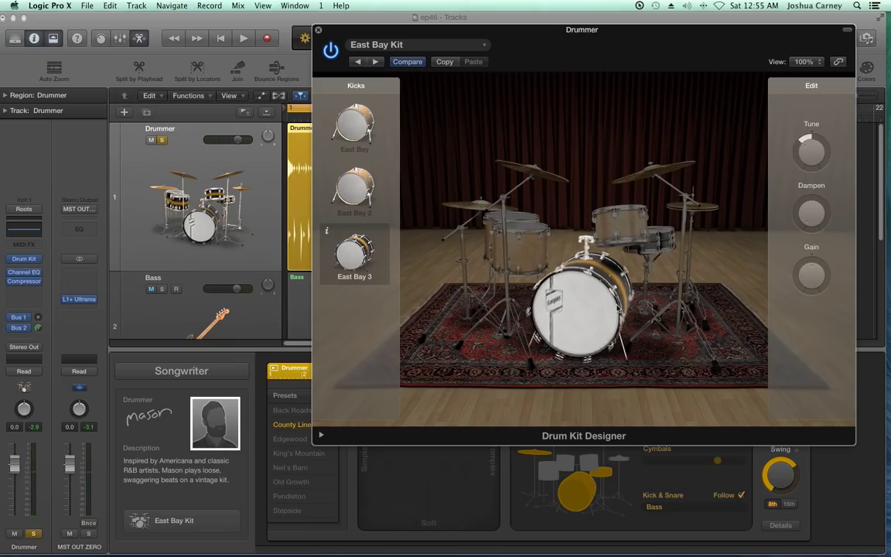
click(639, 298)
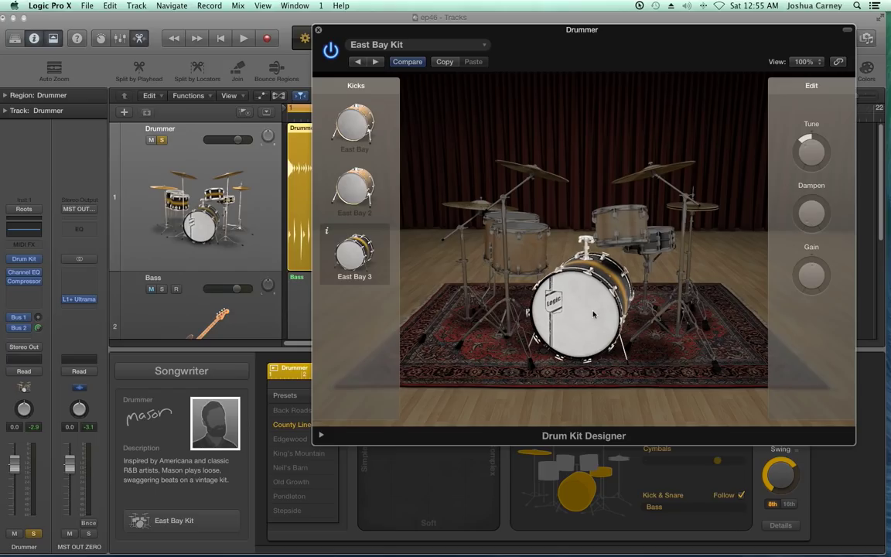
click(581, 308)
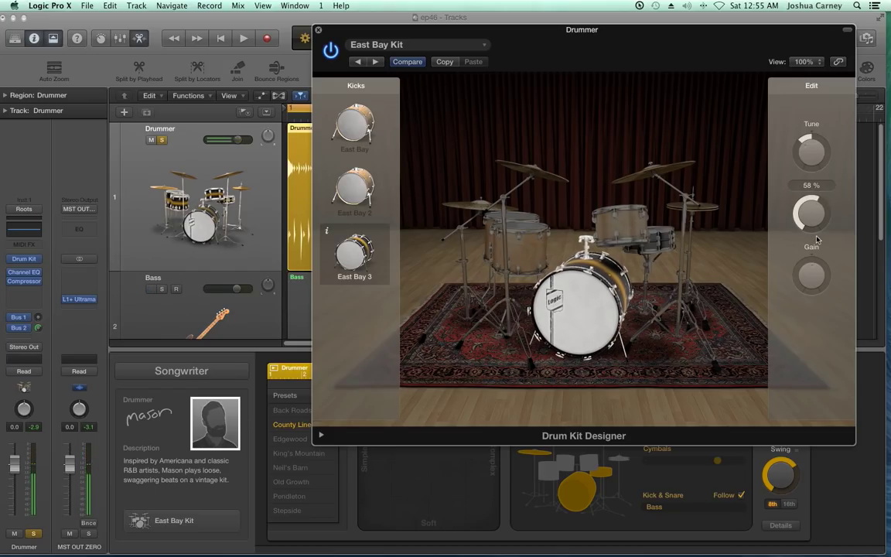
click(596, 311)
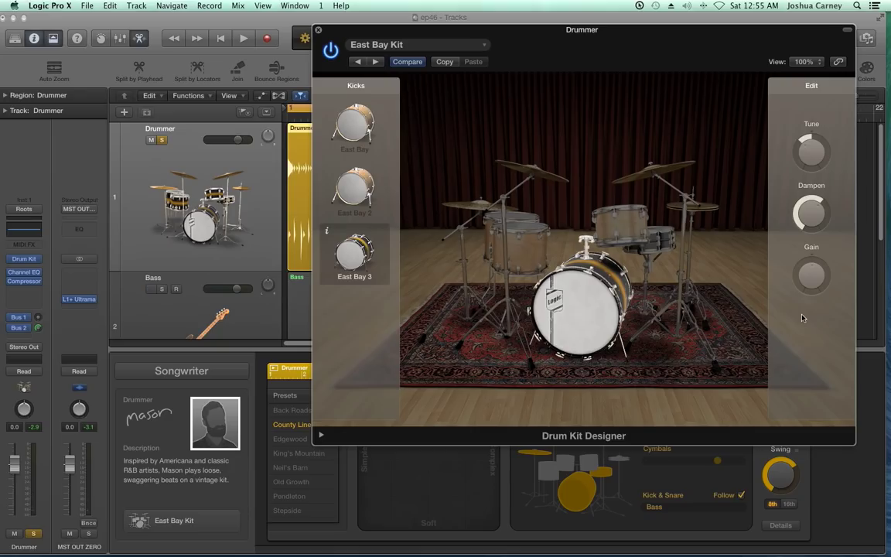
drag(812, 277, 830, 267)
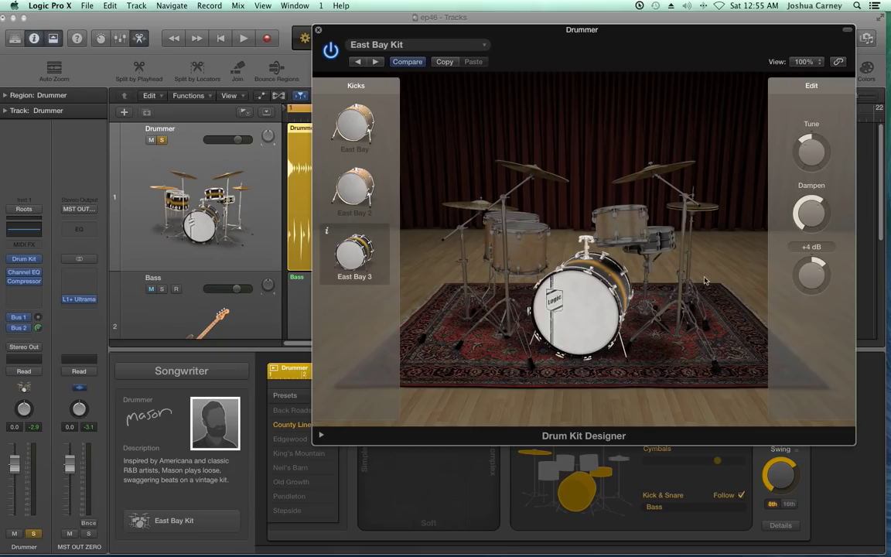
click(586, 310)
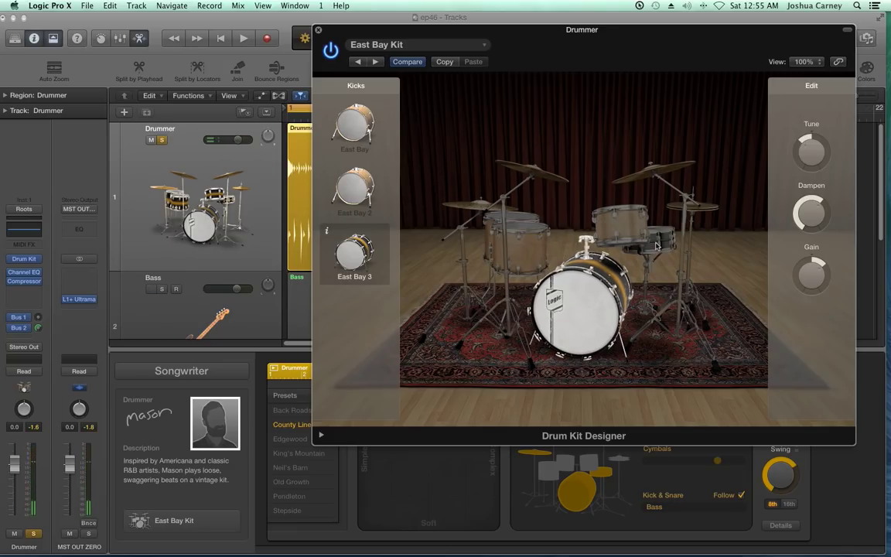
Compare the East Bay, East Bay 2 and East Bay 3 snares and keep the East Bay snare
click(635, 313)
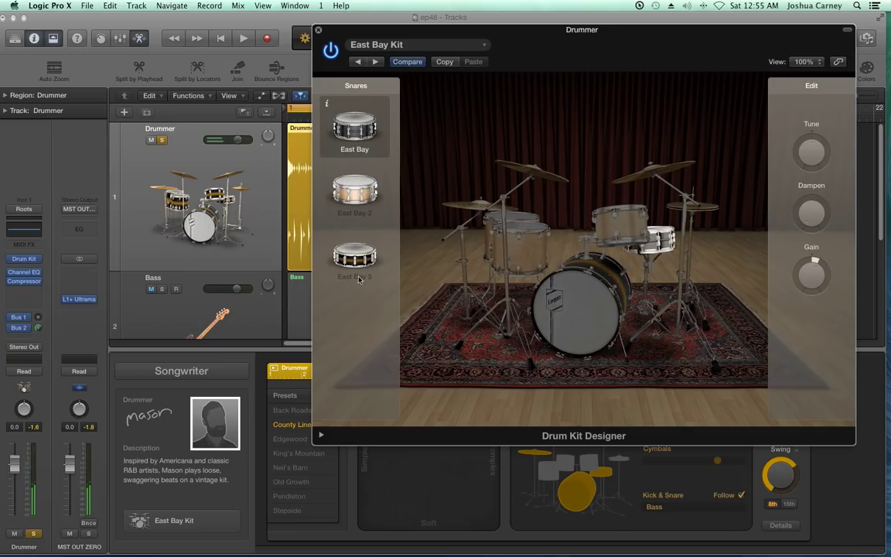
click(359, 204)
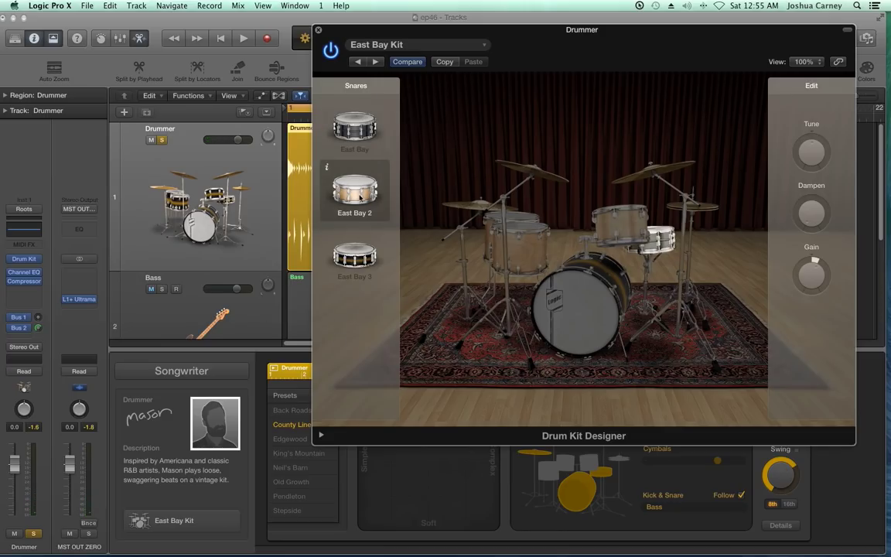
click(356, 230)
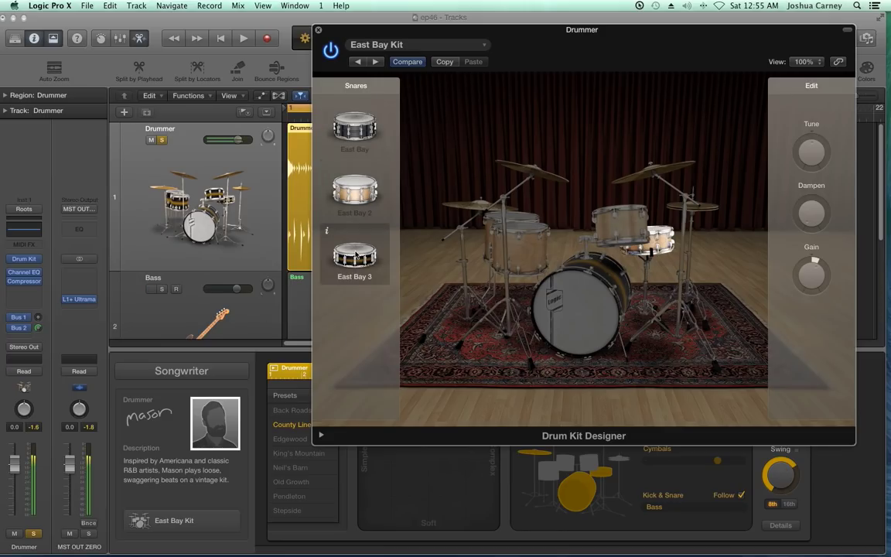
click(355, 126)
click(357, 190)
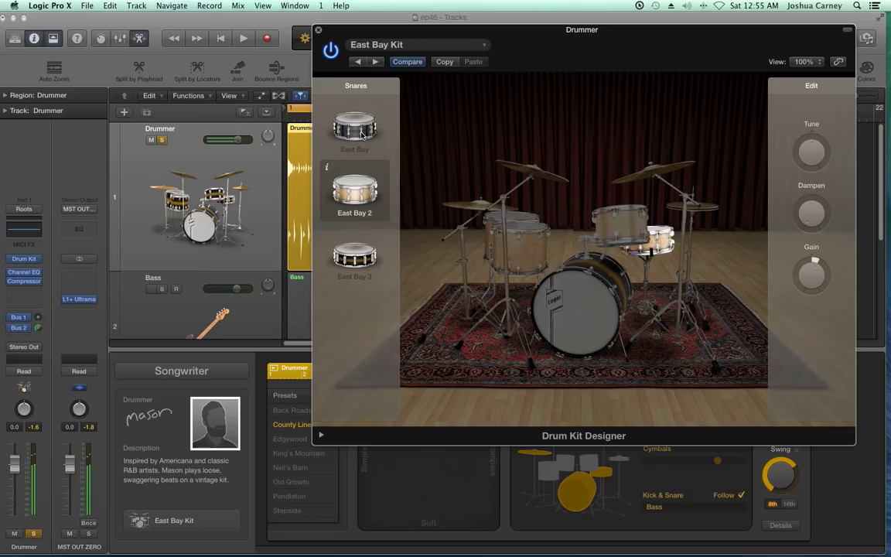
click(355, 126)
click(355, 186)
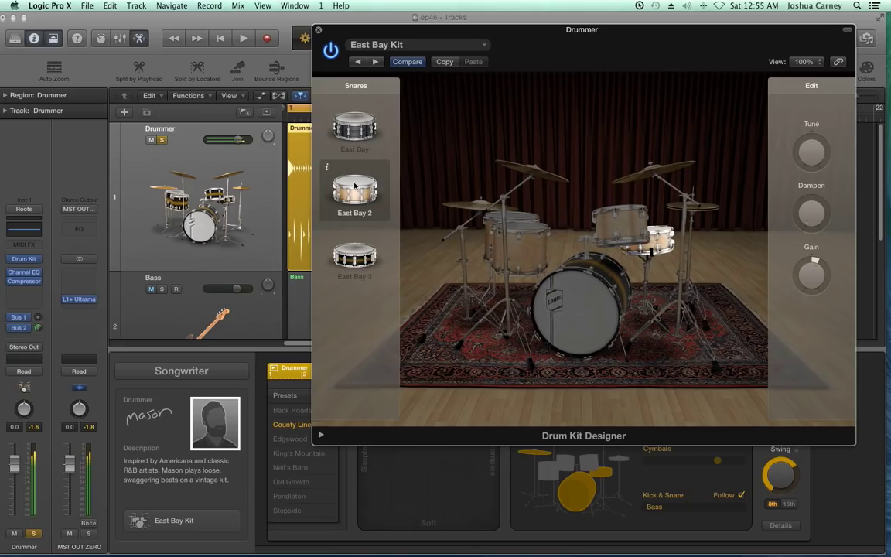
click(355, 126)
Increase the snare's dampening in two stages, raise its gain slightly and audition it
drag(811, 214, 812, 198)
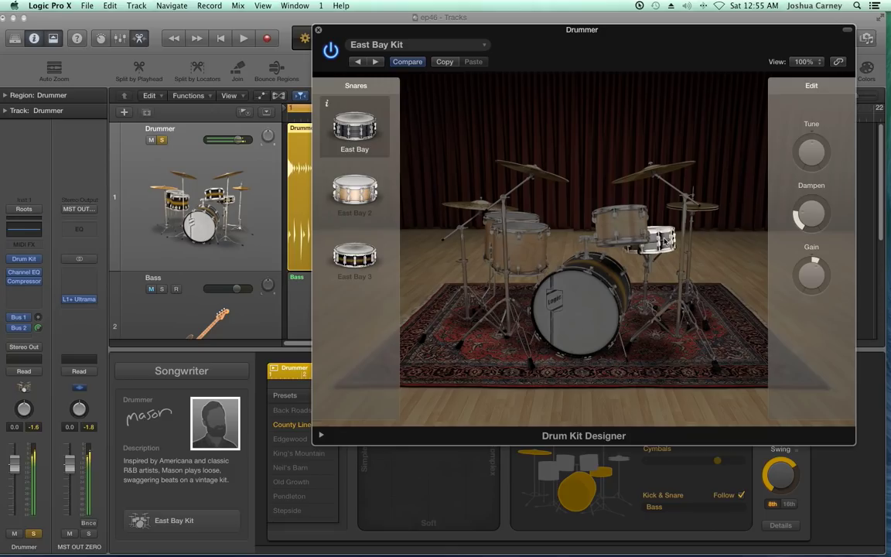
drag(811, 216, 812, 202)
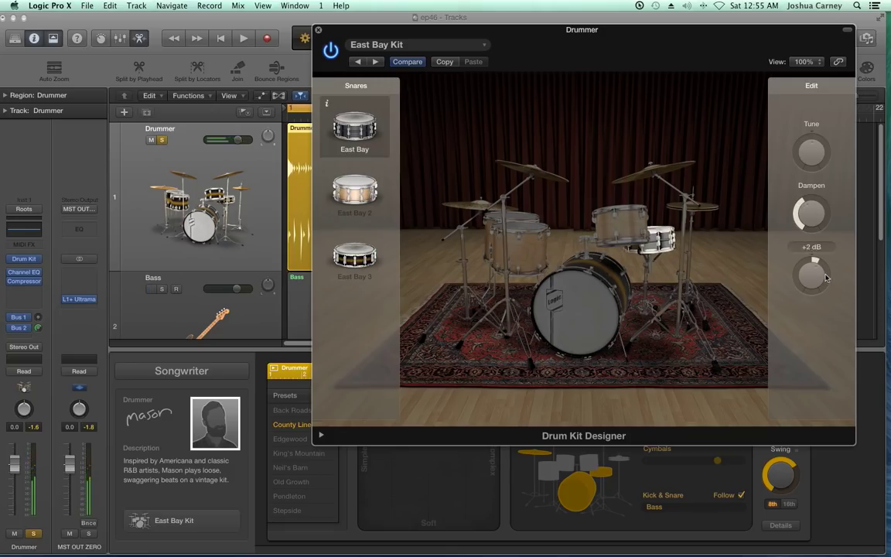
drag(828, 276, 829, 268)
click(667, 247)
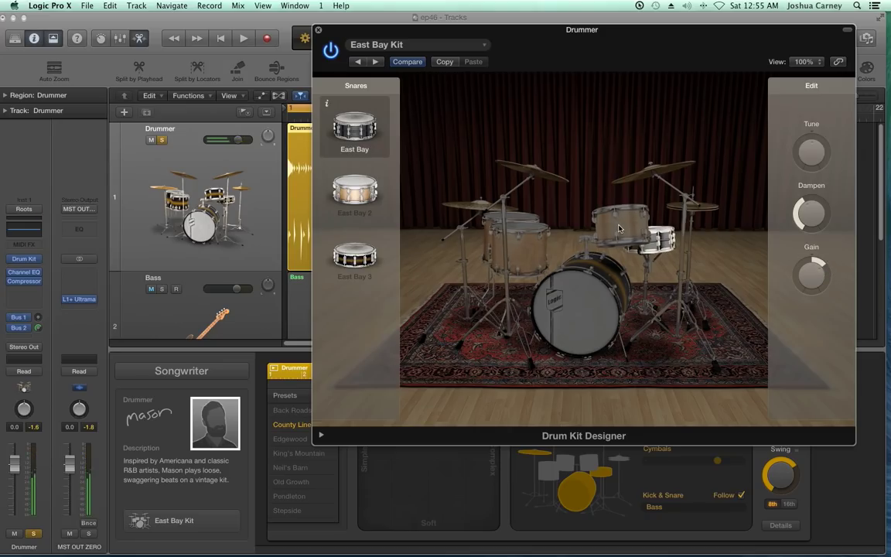
Audition the toms and compare the edit settings for the low tom with those for all toms
click(529, 249)
click(528, 221)
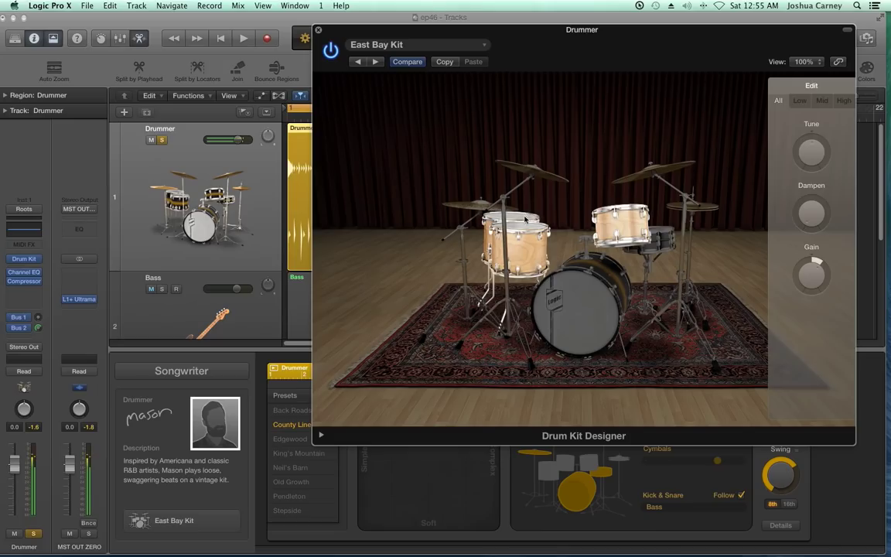
click(618, 227)
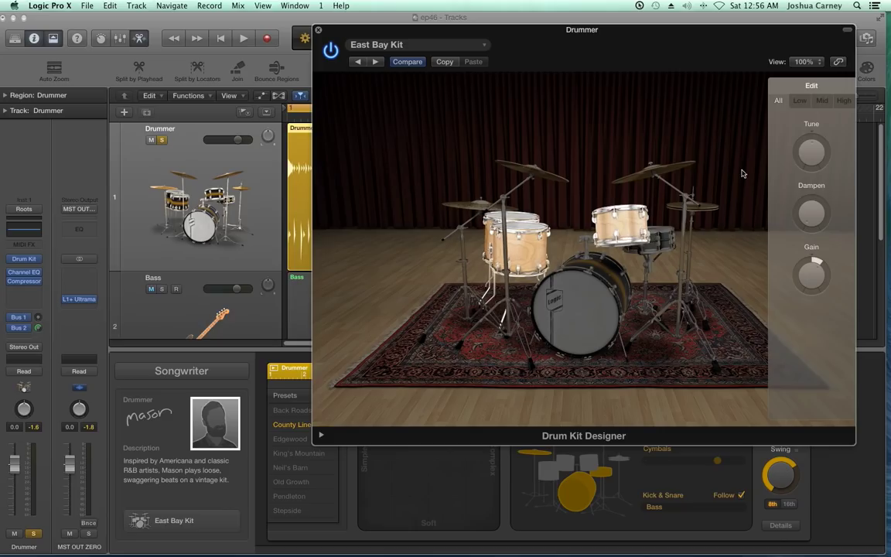
click(800, 101)
mouse_move(803, 211)
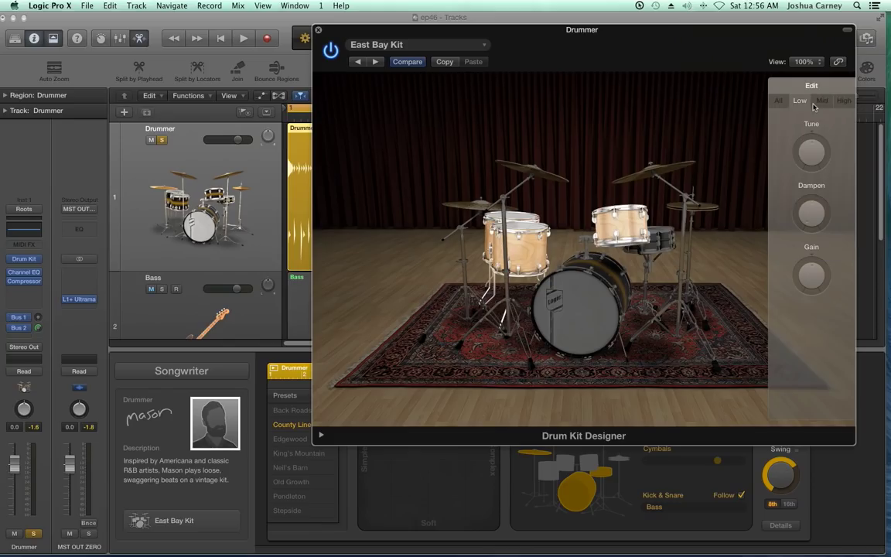
click(784, 101)
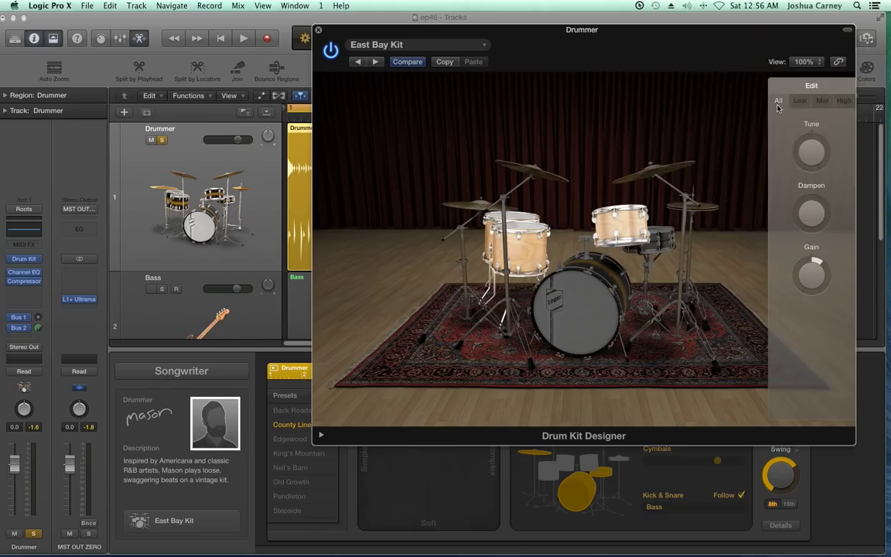
Reposition the Drum Kit Designer window, show the high tom's edit settings and audition a tom
drag(797, 41, 687, 46)
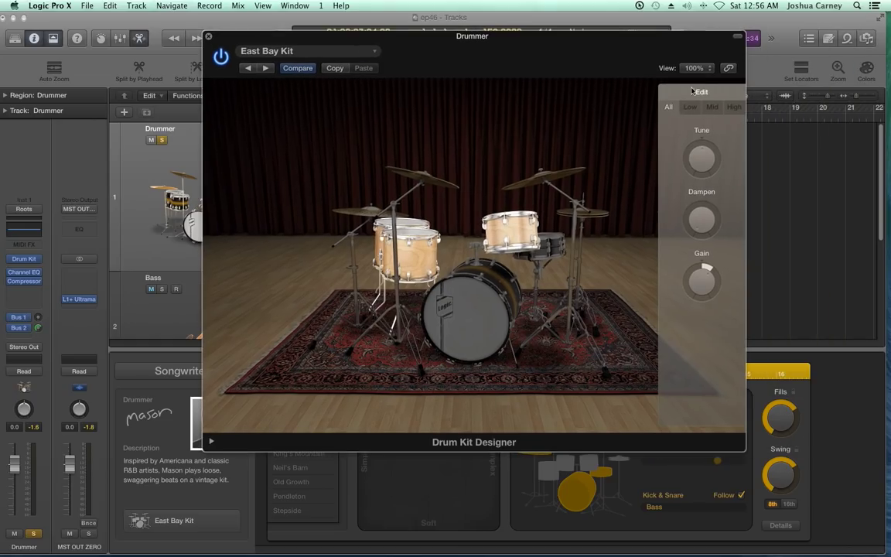
click(734, 107)
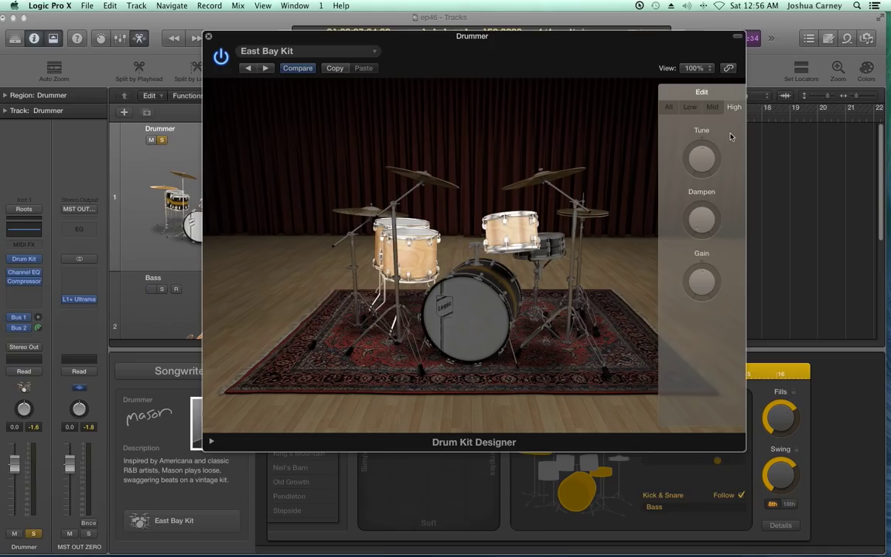
click(412, 222)
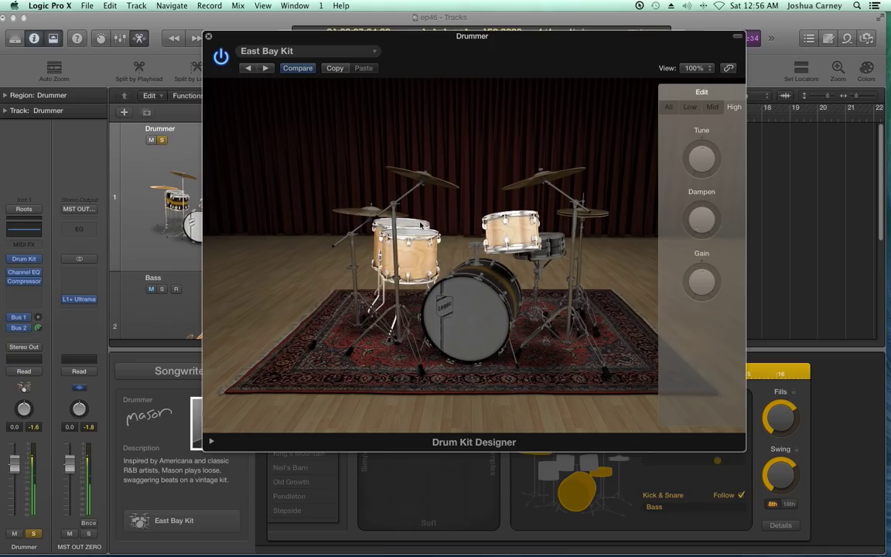
Tune the low tom to -127 cent and the high tom to +167 cent, auditioning the result
click(690, 107)
drag(701, 150, 700, 169)
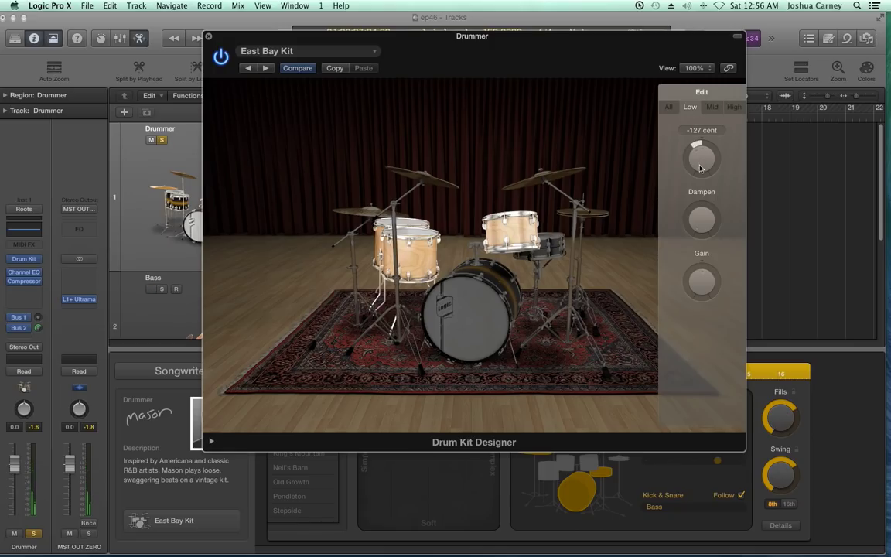
click(734, 107)
drag(707, 161, 707, 155)
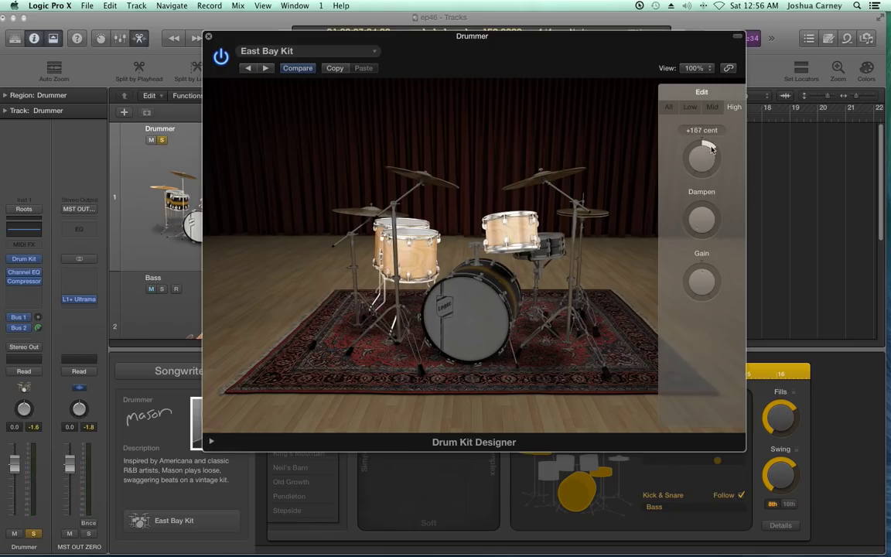
click(439, 256)
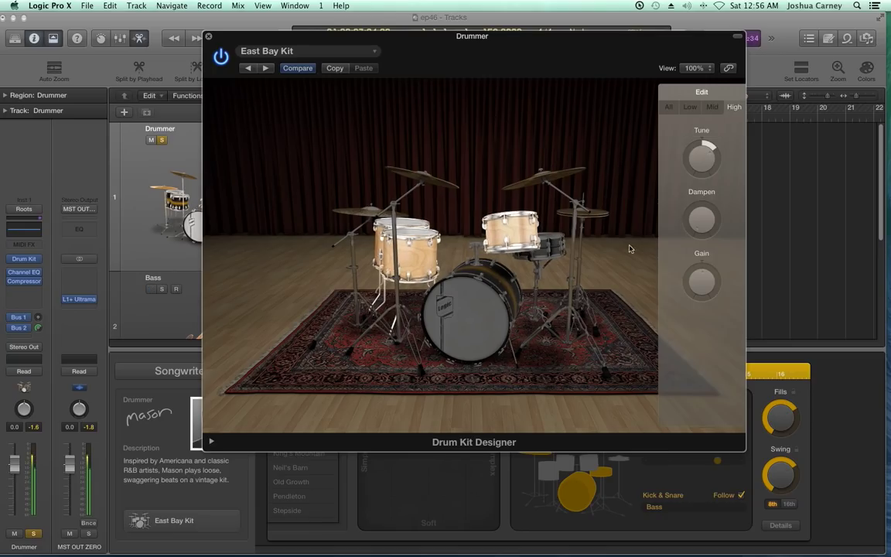
Raise the overall gain of all toms and set the low tom's gain to +3 dB
click(668, 107)
mouse_move(708, 282)
click(425, 224)
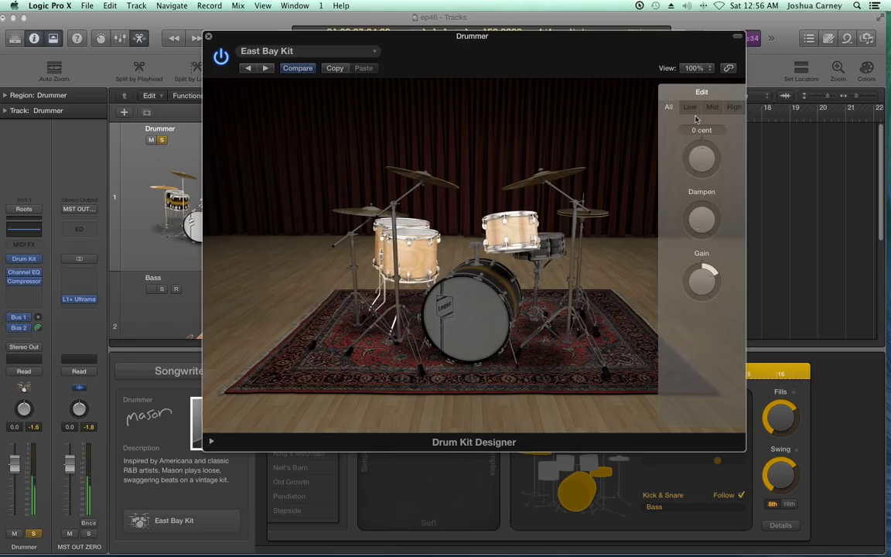
mouse_move(705, 275)
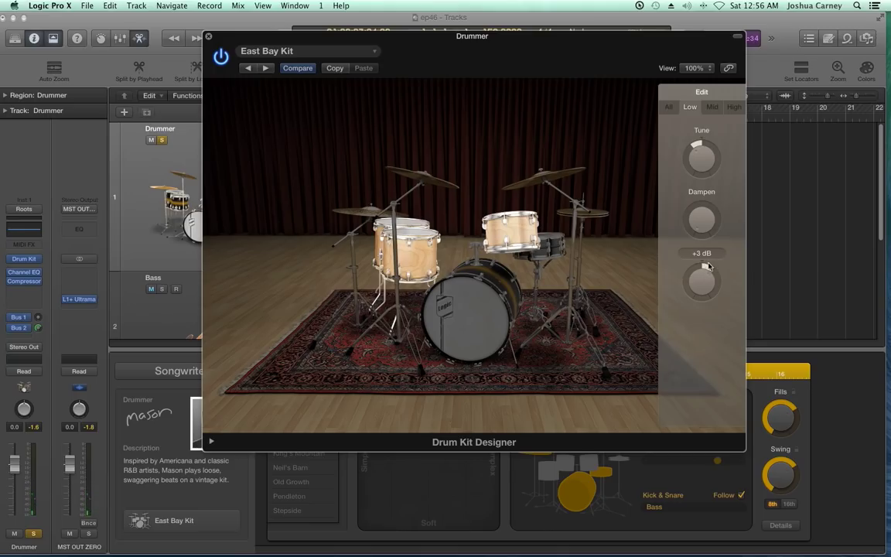
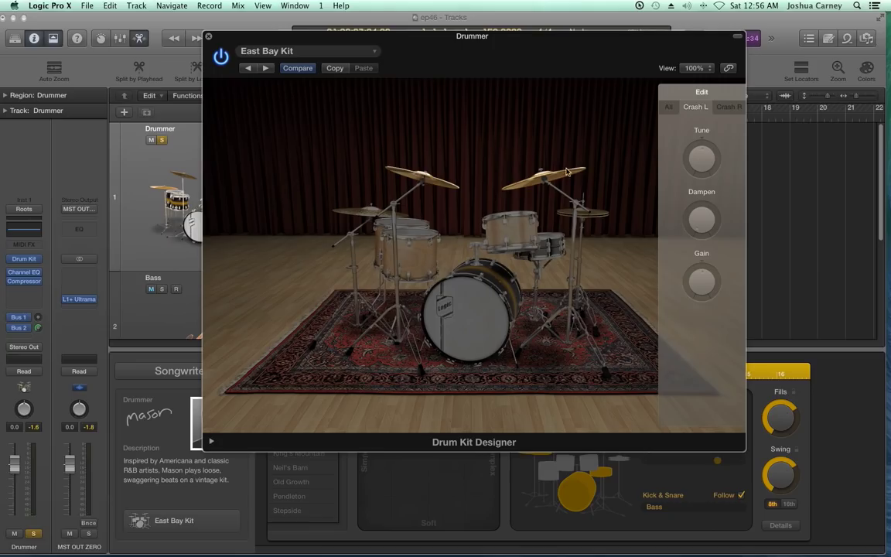
Raise the ride cymbal's gain well up, and bring it back down
click(364, 214)
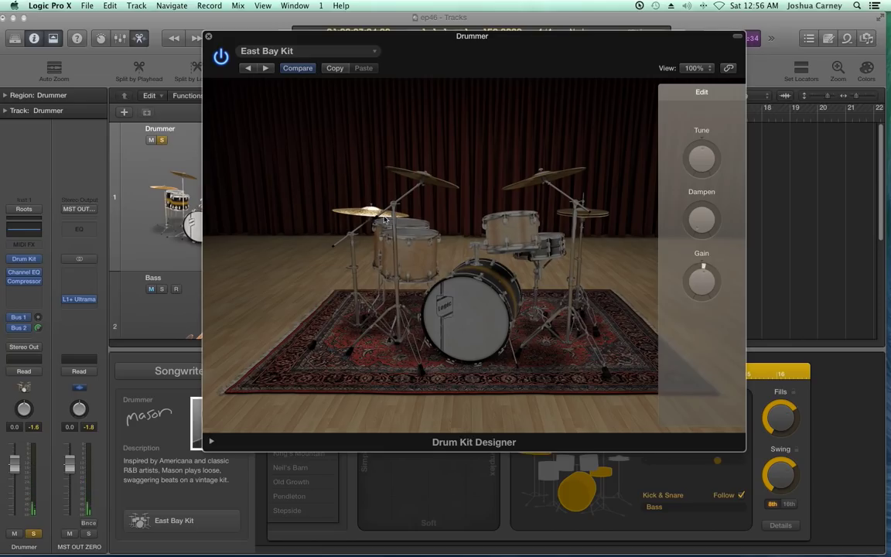
drag(701, 264, 701, 255)
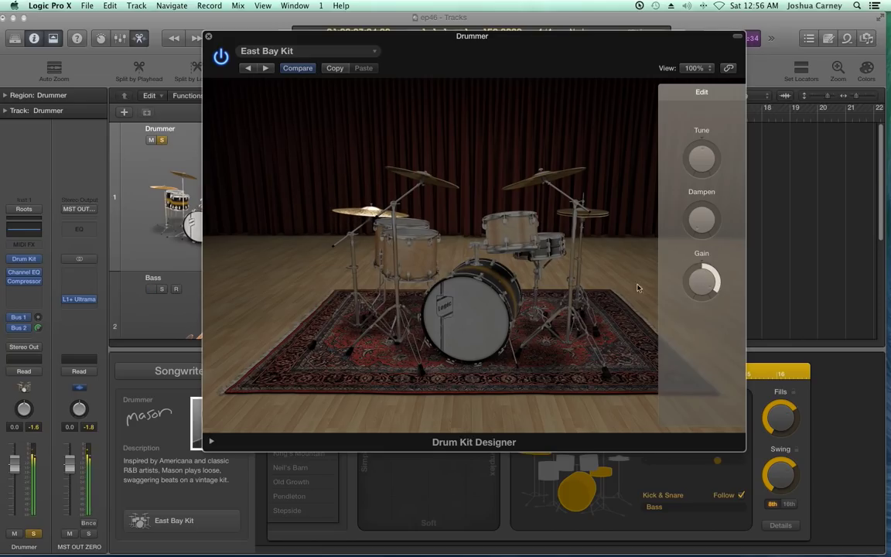
drag(703, 288, 706, 307)
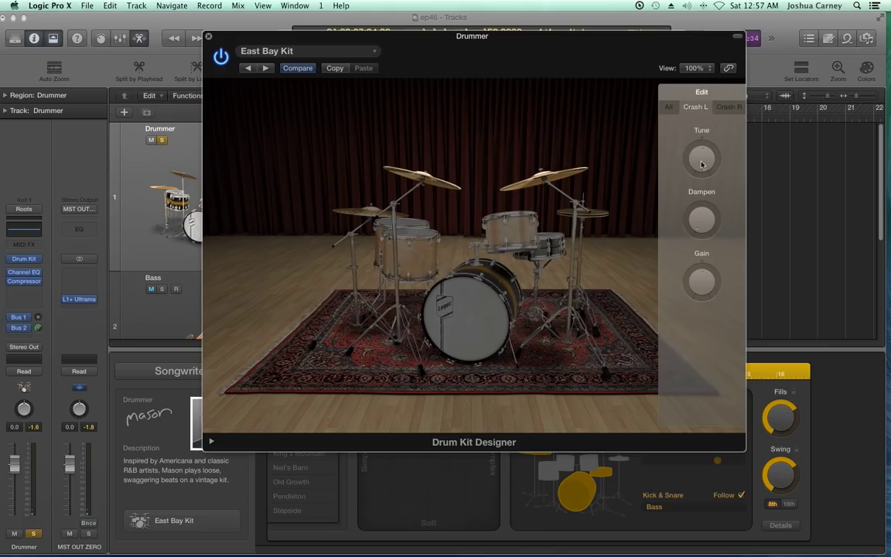
Tune the left crash cymbal up to a higher pitch, and adjust the right crash cymbal's tuning
click(555, 177)
drag(714, 161, 684, 127)
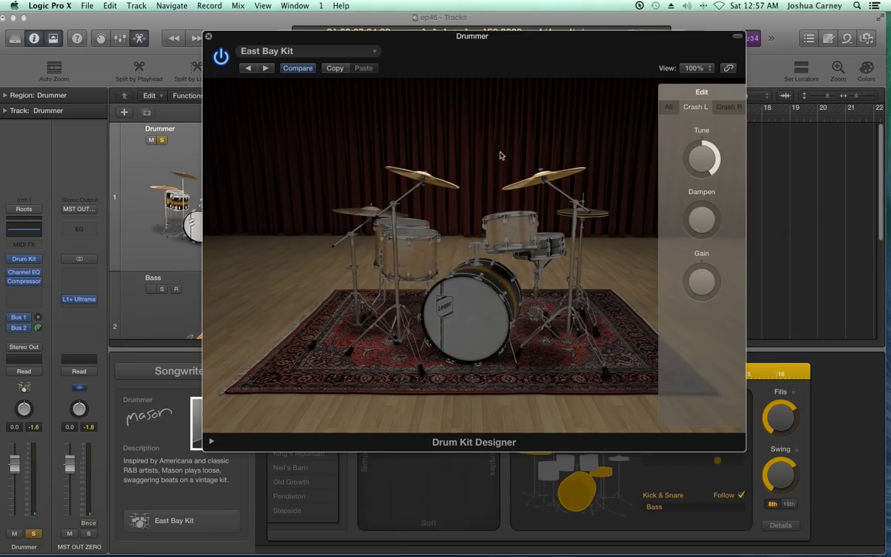
mouse_move(696, 178)
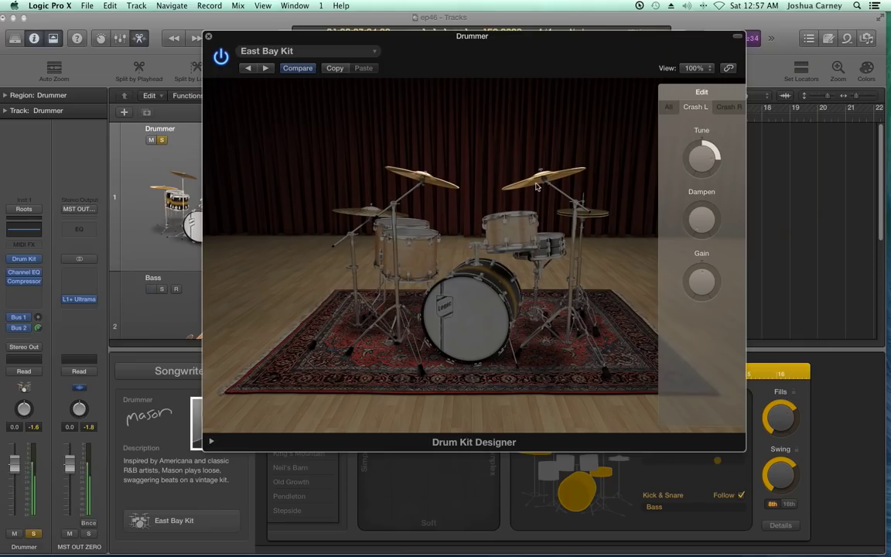
click(729, 107)
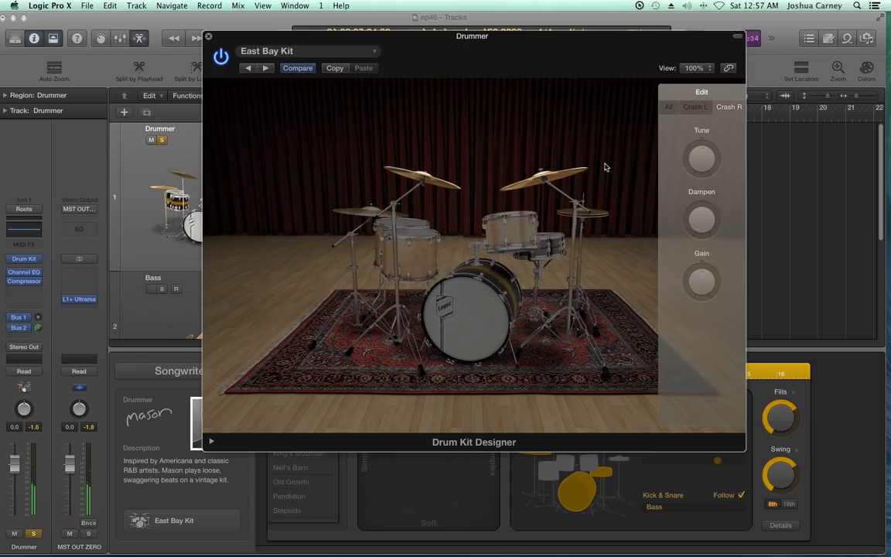
drag(703, 161, 702, 148)
Try a much lower tuning on the hi-hat and bring it back to just below centre
click(597, 216)
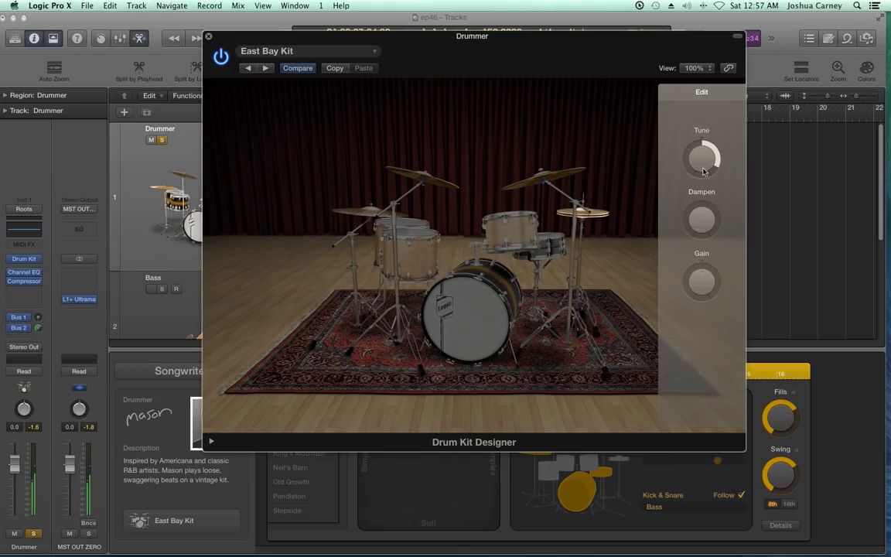
drag(703, 158, 706, 214)
drag(702, 157, 706, 153)
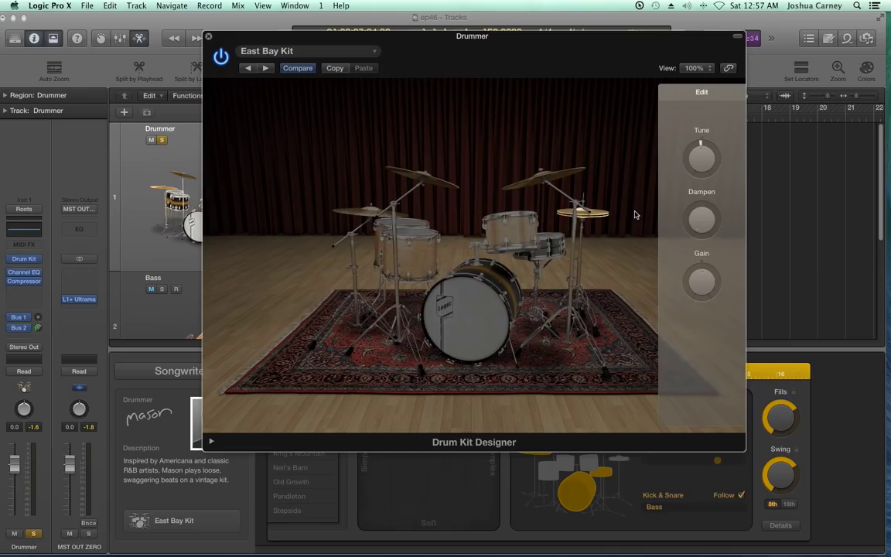
Reveal the kit's additional percussion gain settings and set the tambourine gain to +1 dB
drag(604, 26, 403, 56)
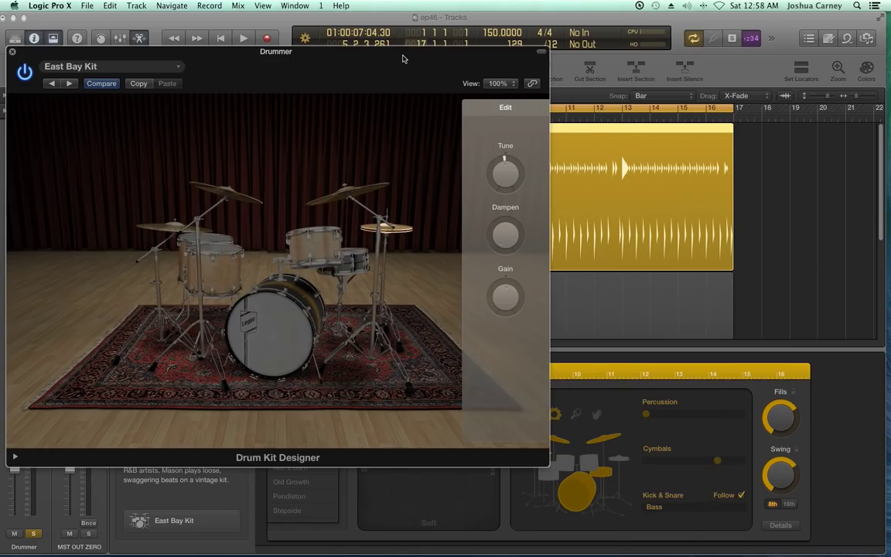
drag(403, 51, 491, 4)
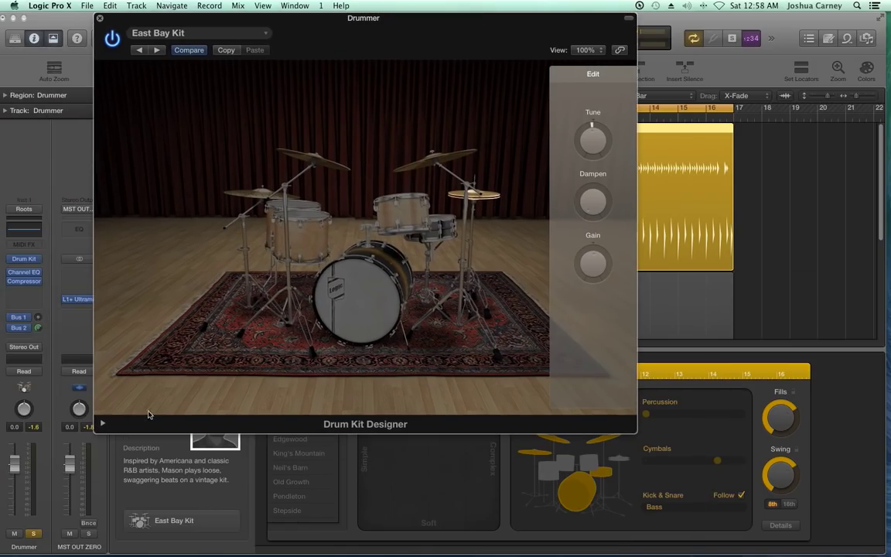
click(103, 425)
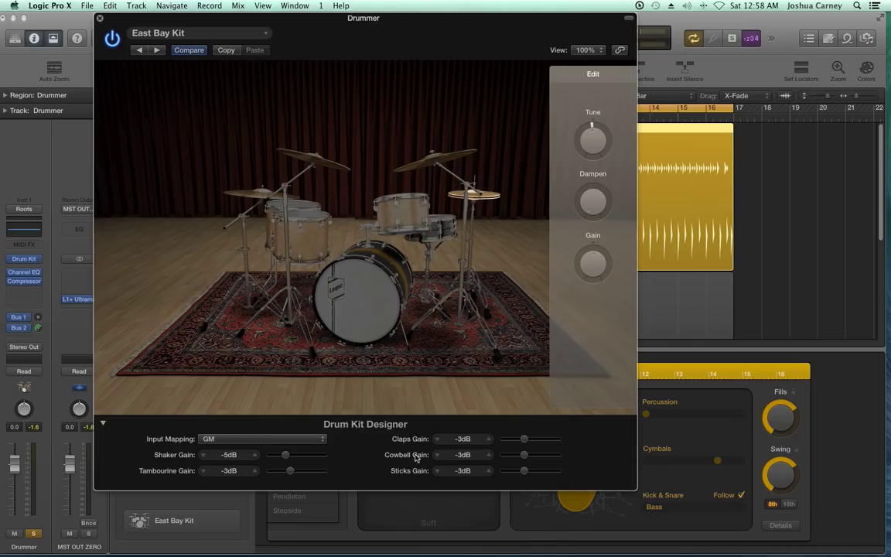
drag(569, 50, 631, 50)
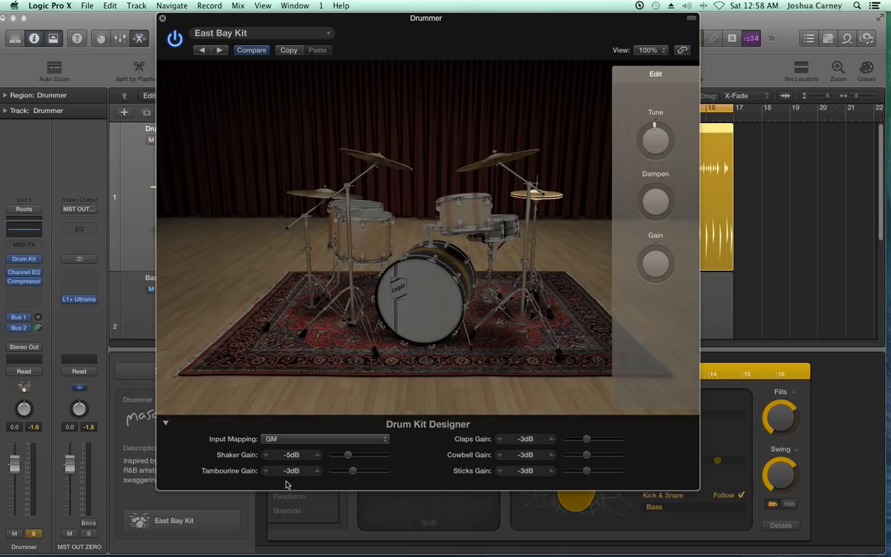
drag(349, 476, 361, 474)
click(162, 18)
During playback, try the East Bay 2 kick, then choose the East Bay kick and set its gain to +1 dB
click(780, 233)
key(space)
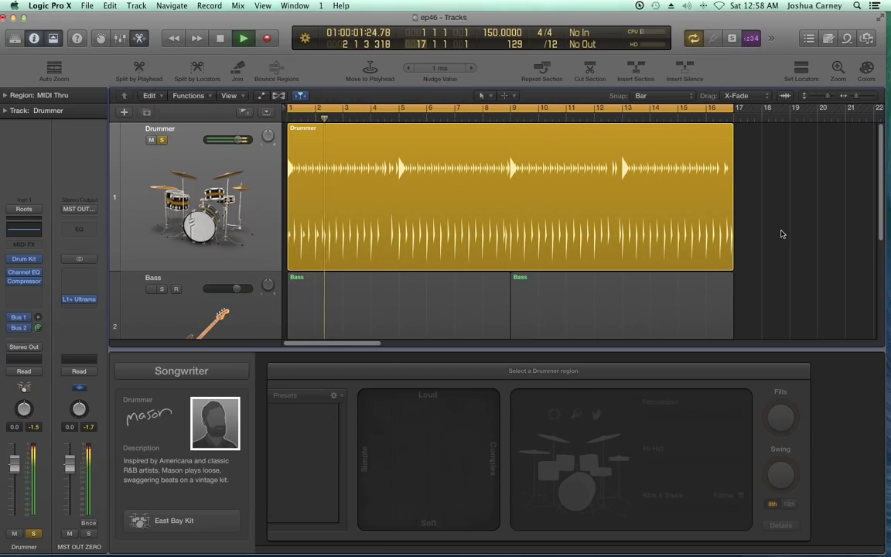
click(22, 261)
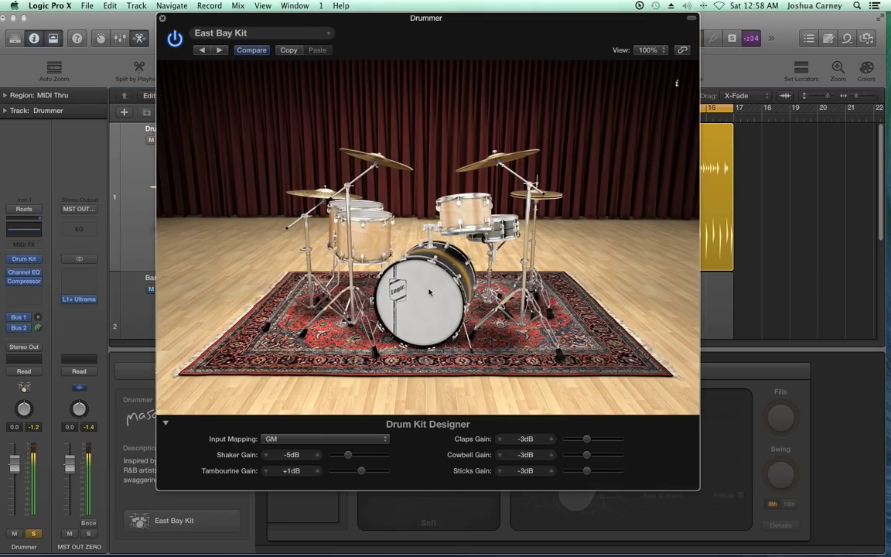
click(429, 291)
click(203, 183)
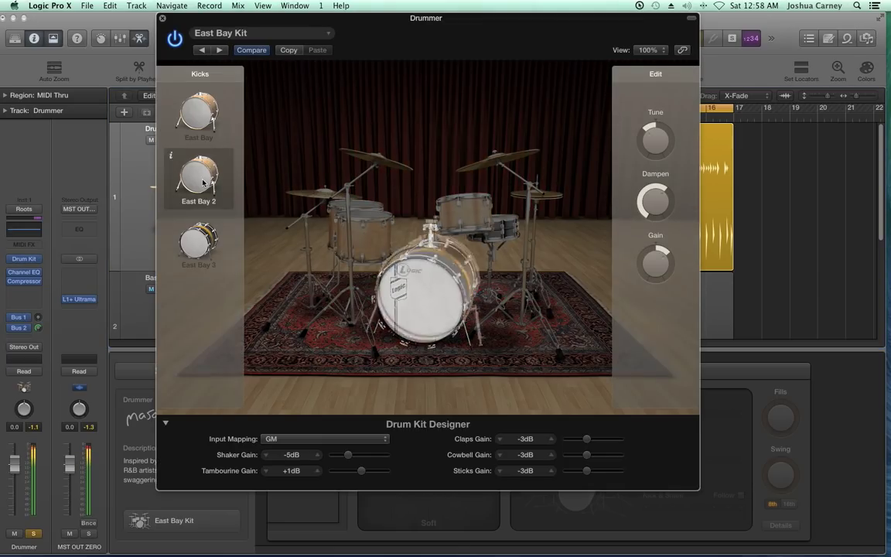
click(201, 132)
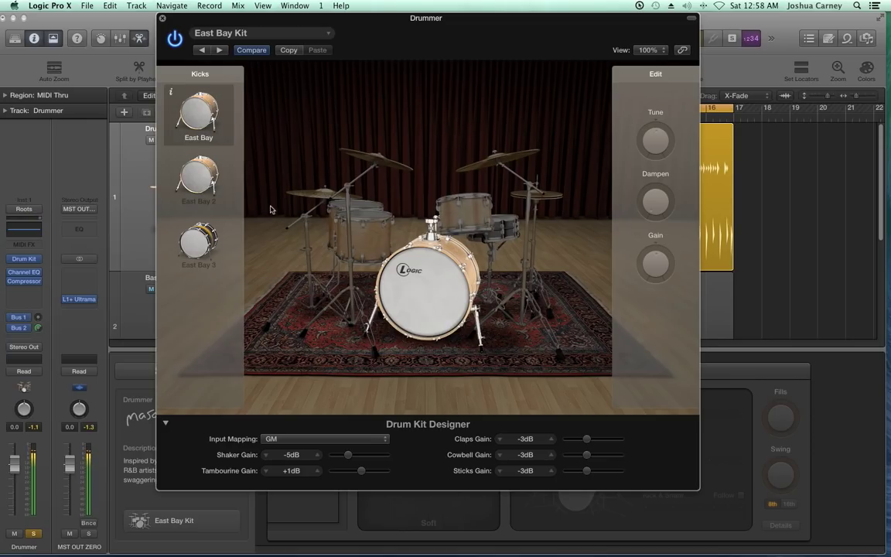
drag(655, 267, 654, 264)
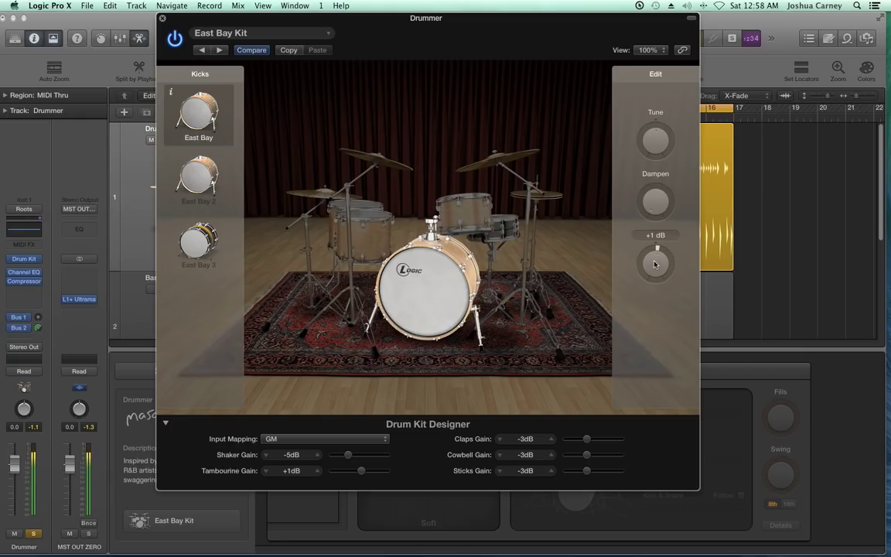
Set the East Bay snare's gain to +6 dB and dampening to 21 %, and stop playback after listening
click(497, 227)
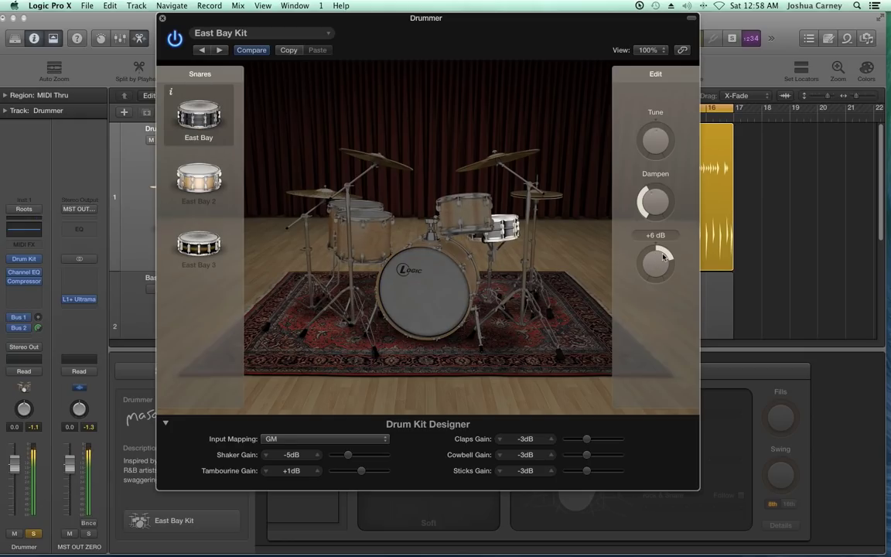
drag(659, 209, 650, 244)
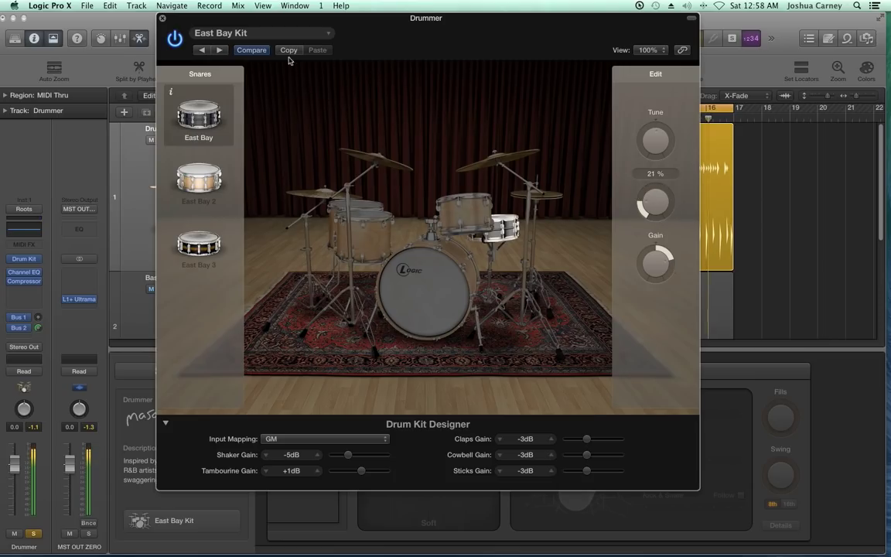
key(super+w)
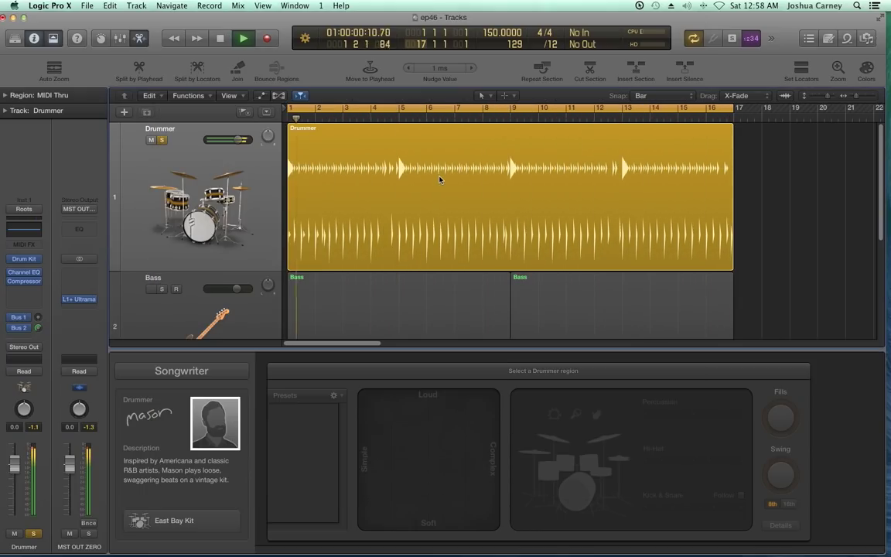
key(space)
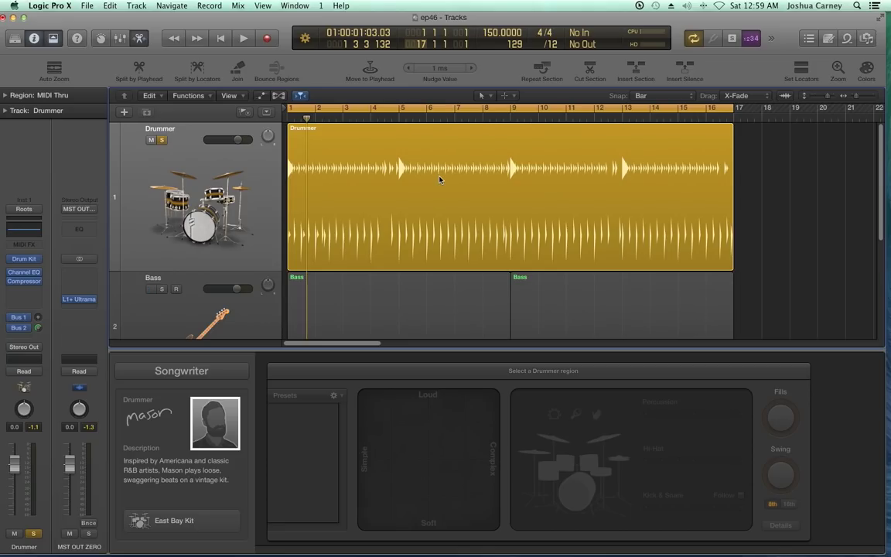
Collapse the Drummer editor and play the drums together with the soloed Bass and Acoustic Guitar tracks
drag(443, 350, 451, 553)
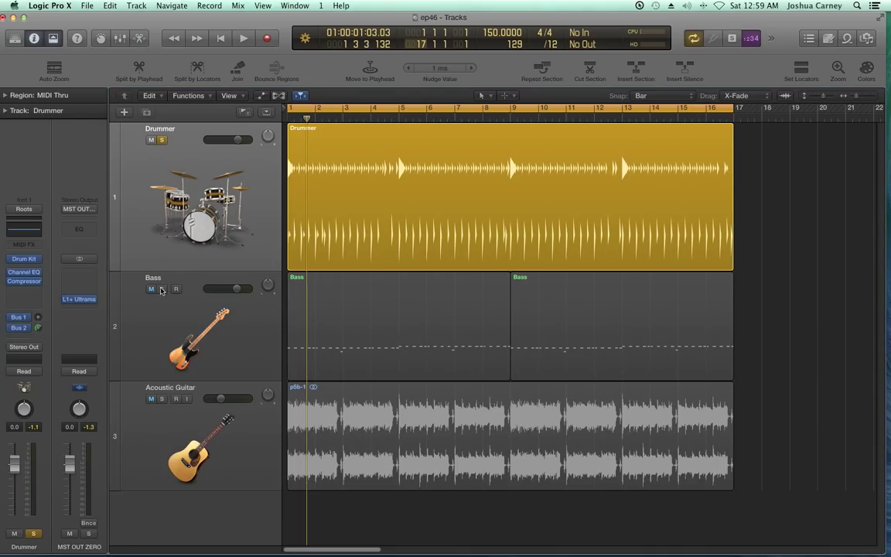
click(161, 289)
click(162, 399)
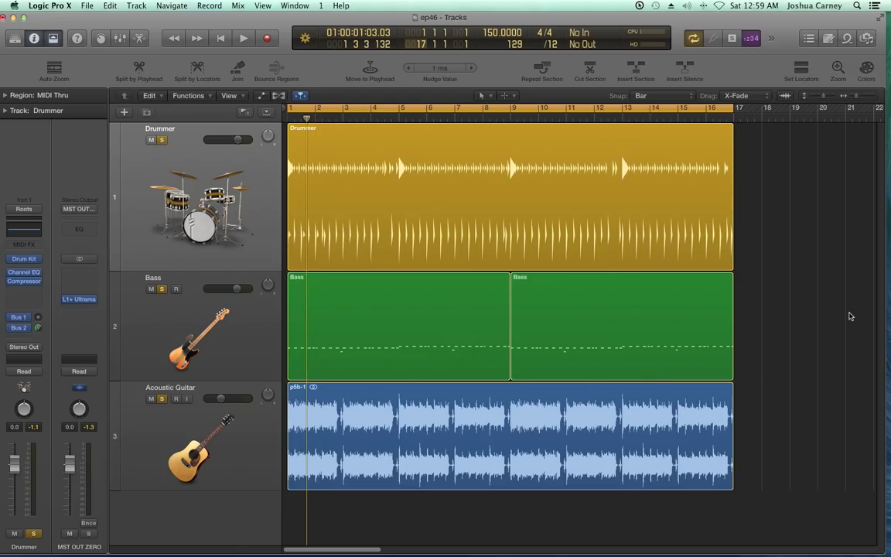
key(space)
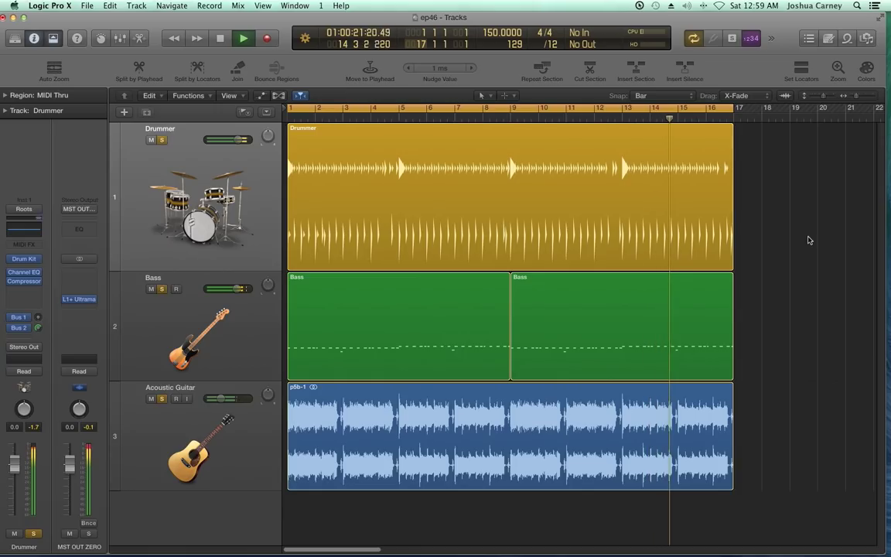
key(space)
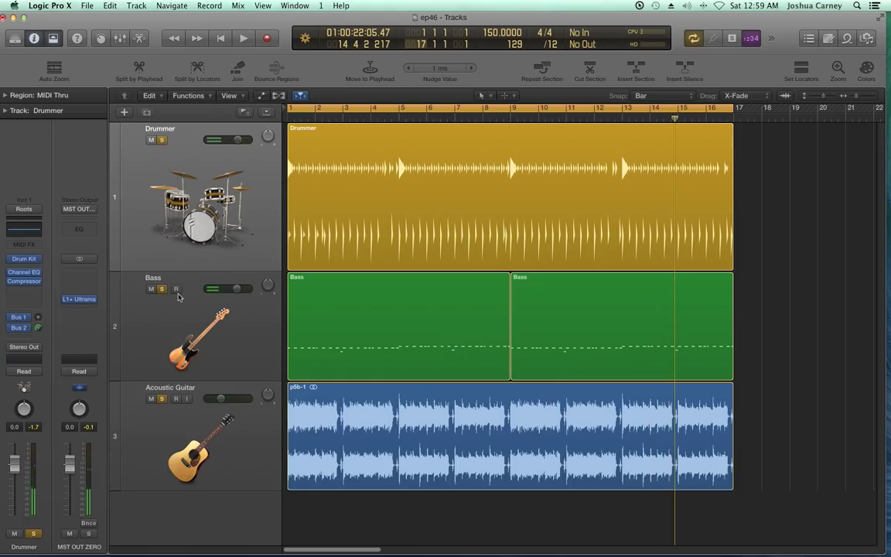
Mute the Bass and Acoustic Guitar tracks again, shrink both to minimal height and enlarge the Drummer track
click(150, 289)
click(161, 400)
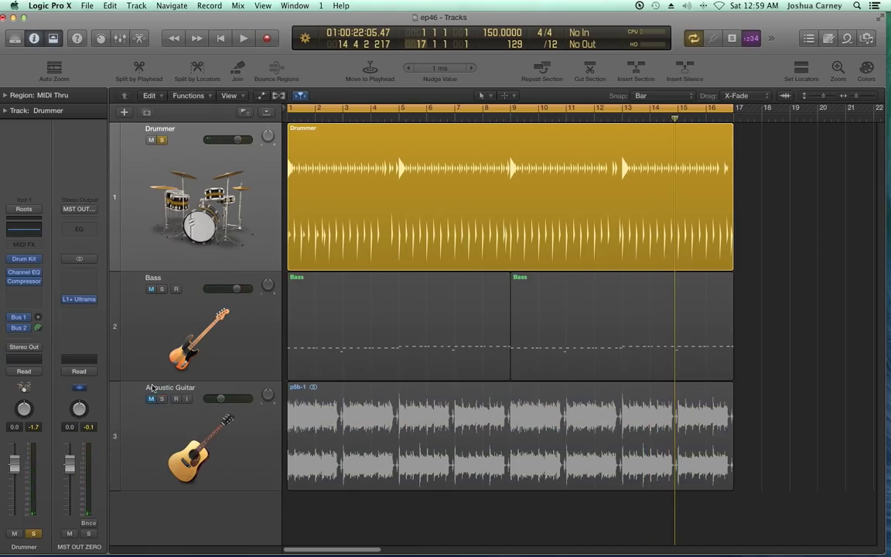
drag(130, 379, 116, 280)
mouse_move(135, 379)
mouse_down()
mouse_move(139, 260)
mouse_move(133, 382)
mouse_up()
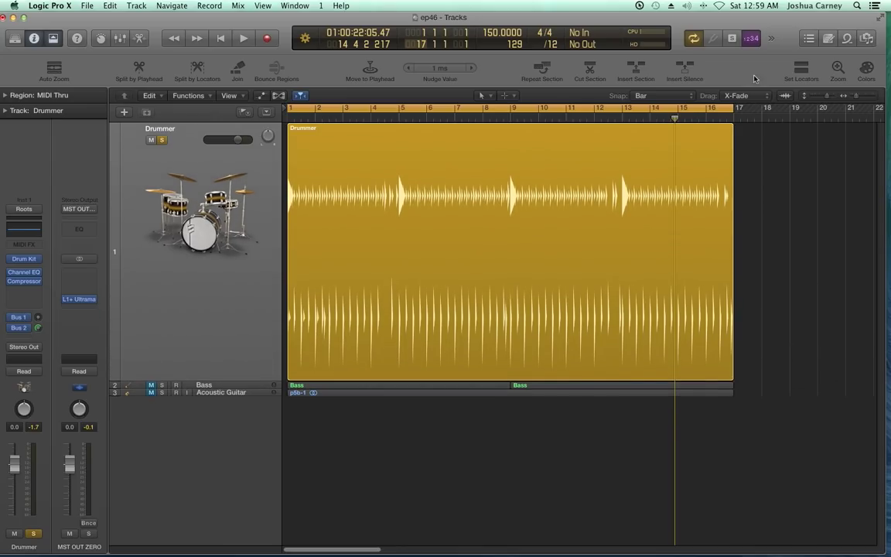
Turn off cycle mode and boost the Drummer's 5000 Hz high shelf to +10.0 dB in Channel EQ, auditioning the result
click(708, 107)
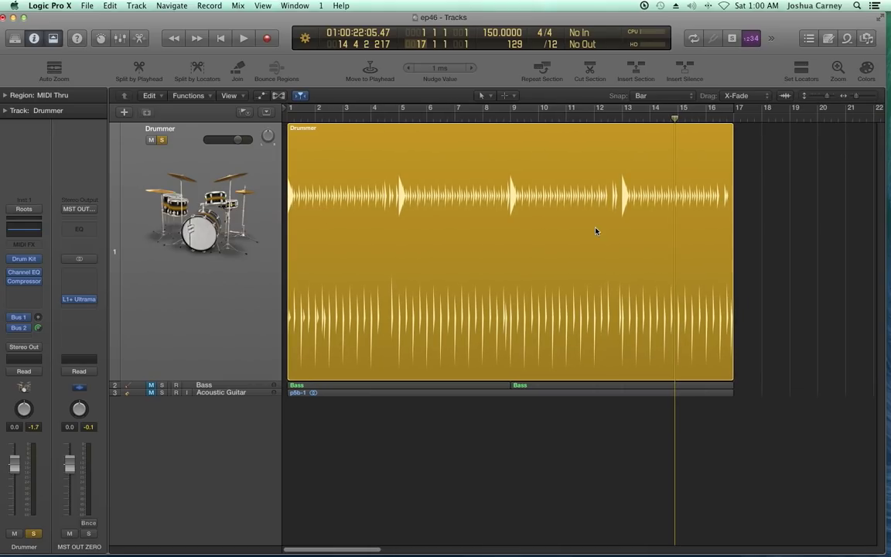
key(space)
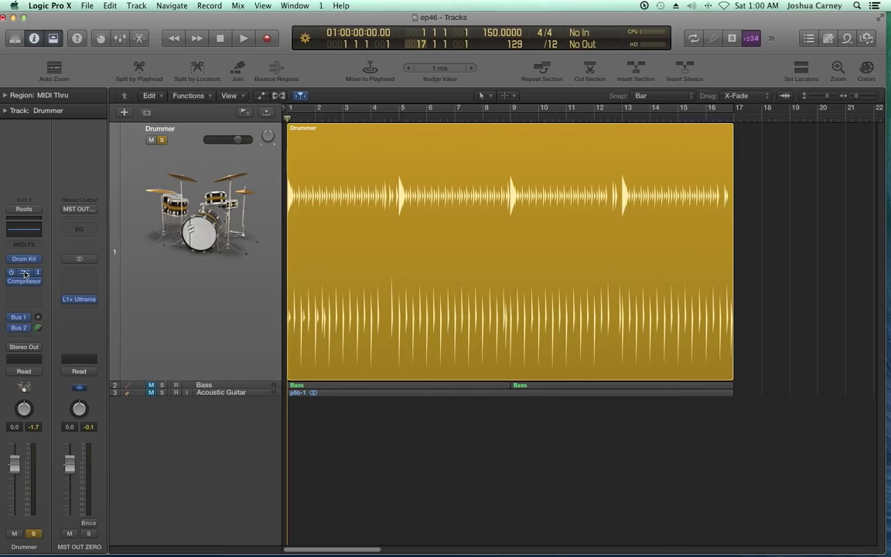
click(24, 274)
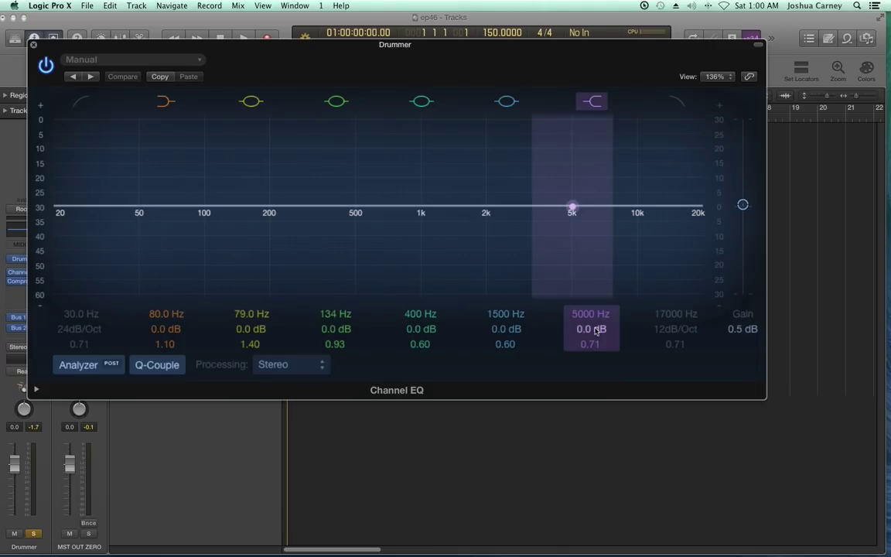
drag(602, 327, 588, 332)
key(space)
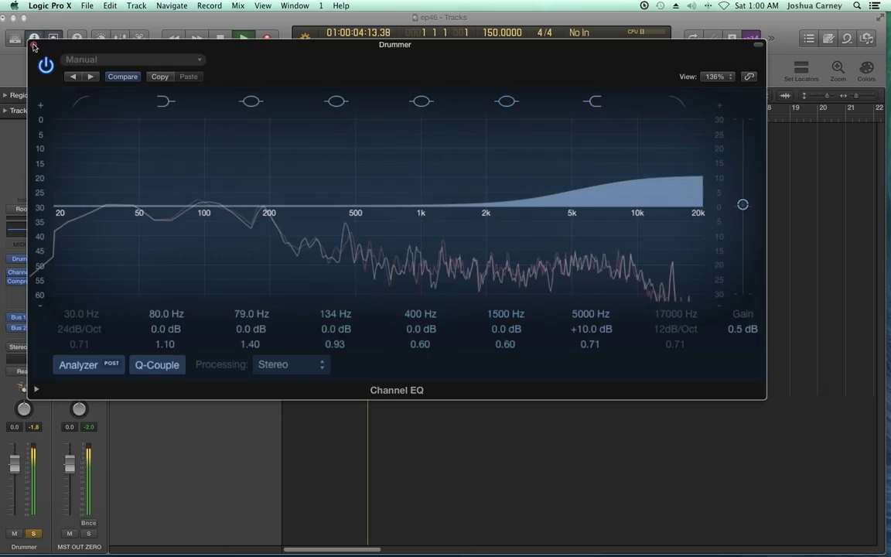
key(super+w)
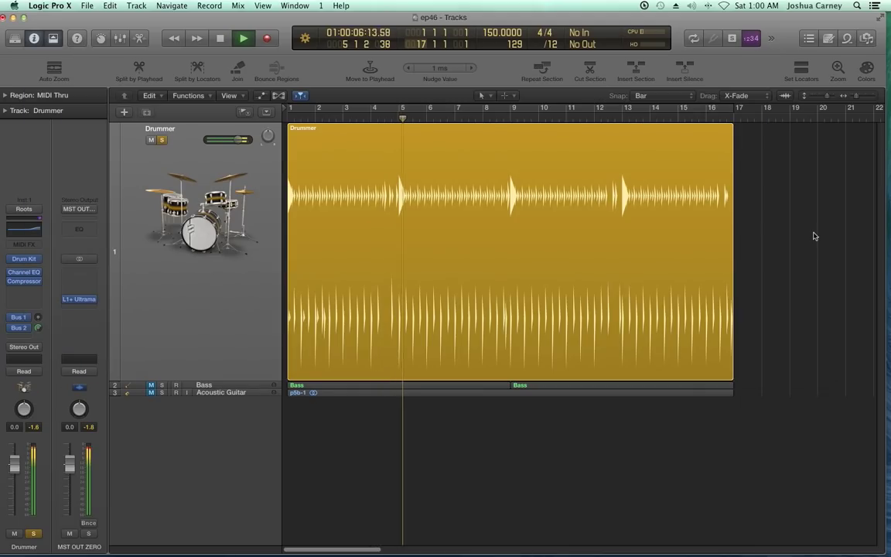
key(space)
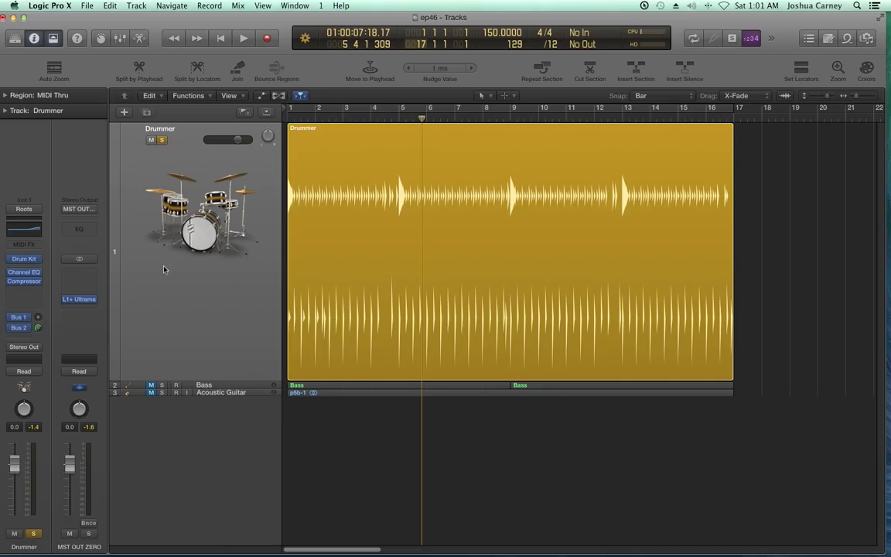
Show an enlarged Mixer window and switch the Drummer channel's Drum Kit Designer to Multi Output
key(super+2)
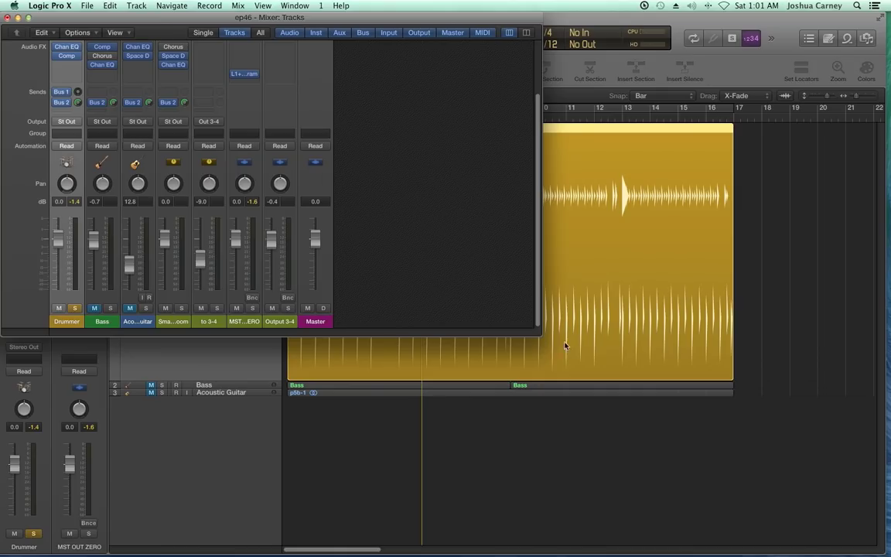
drag(540, 332, 702, 437)
mouse_move(55, 138)
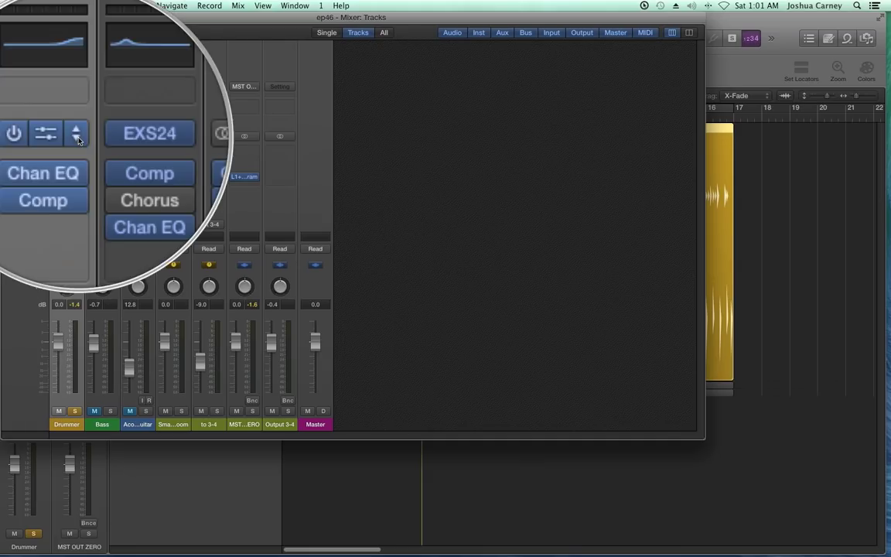
click(78, 138)
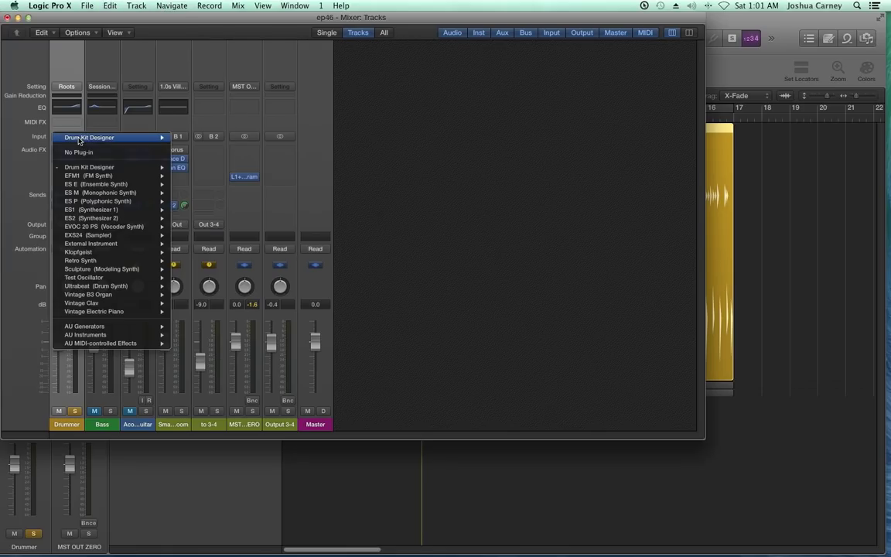
mouse_move(78, 138)
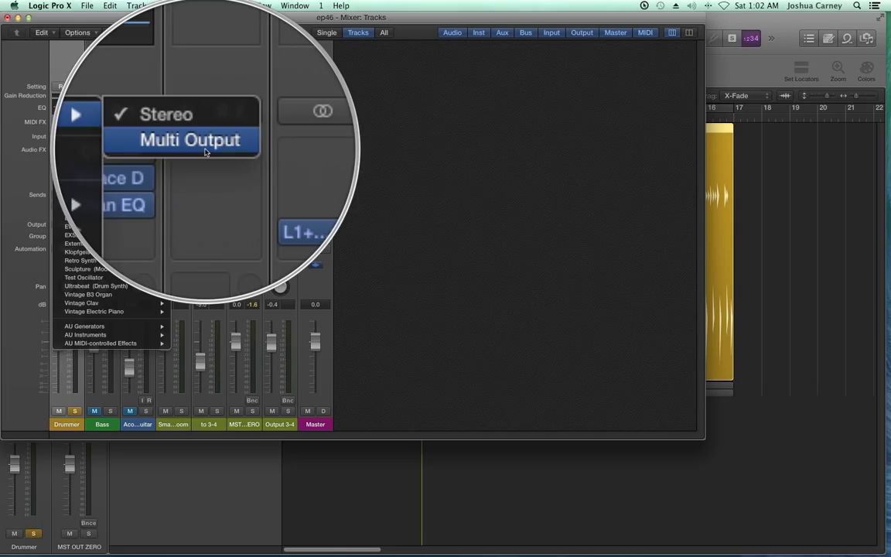
click(205, 152)
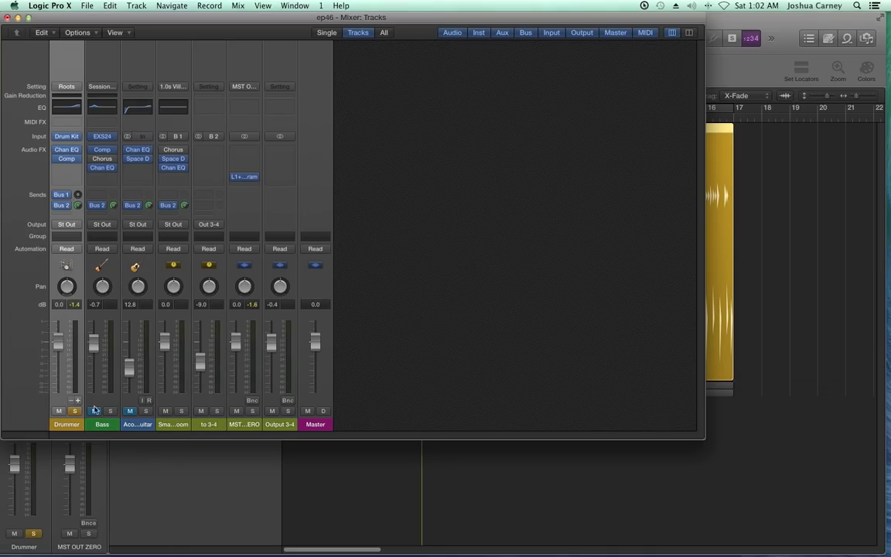
Add four multi-output auxiliary channels for the Drummer's Kick, Snare, Toms and Hi-Hat/Perc
click(77, 401)
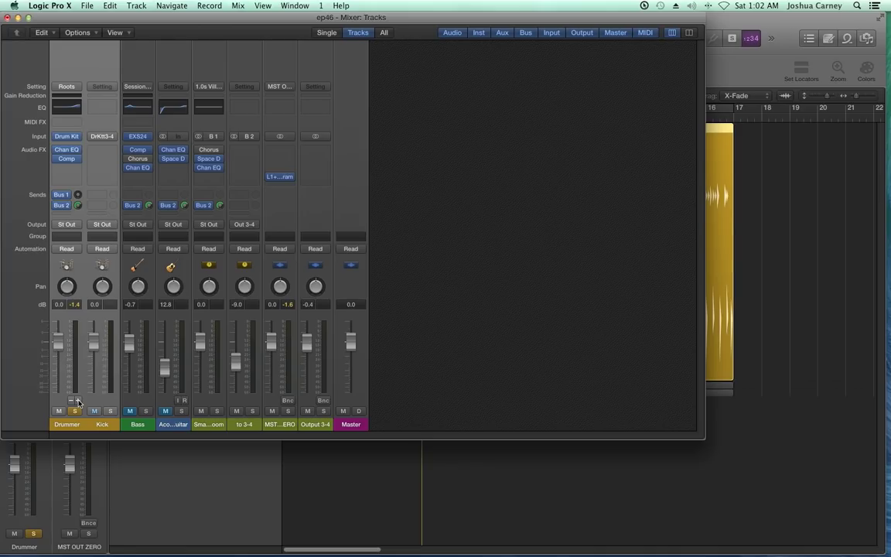
click(78, 401)
click(78, 401)
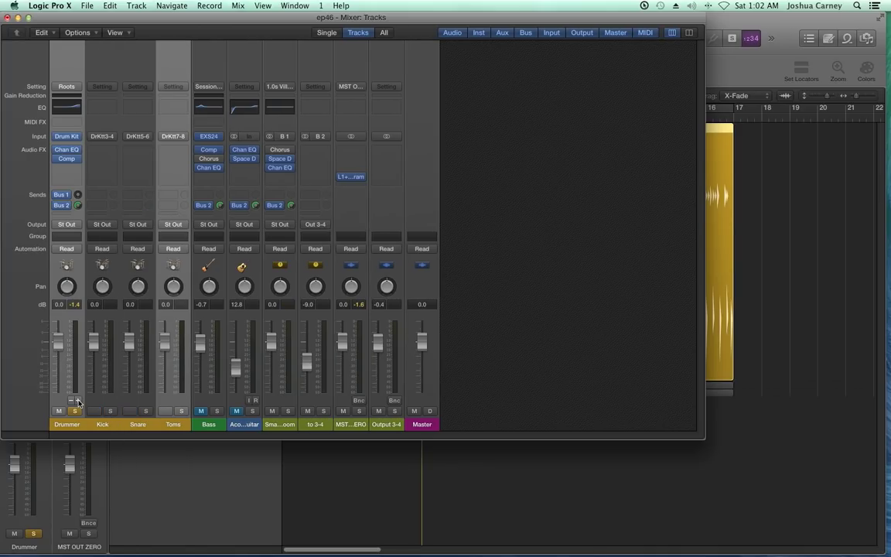
click(78, 401)
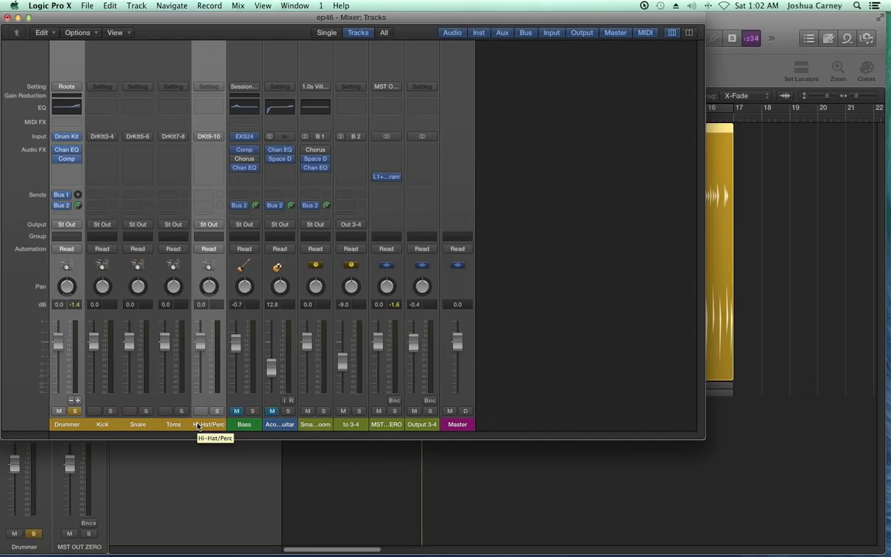
Solo the Drummer's Kick, Snare, Toms and Hi-Hat/Perc channels during playback, and audition the Kick alone with the Mixer moved clear of the transport
click(182, 411)
click(146, 411)
click(110, 411)
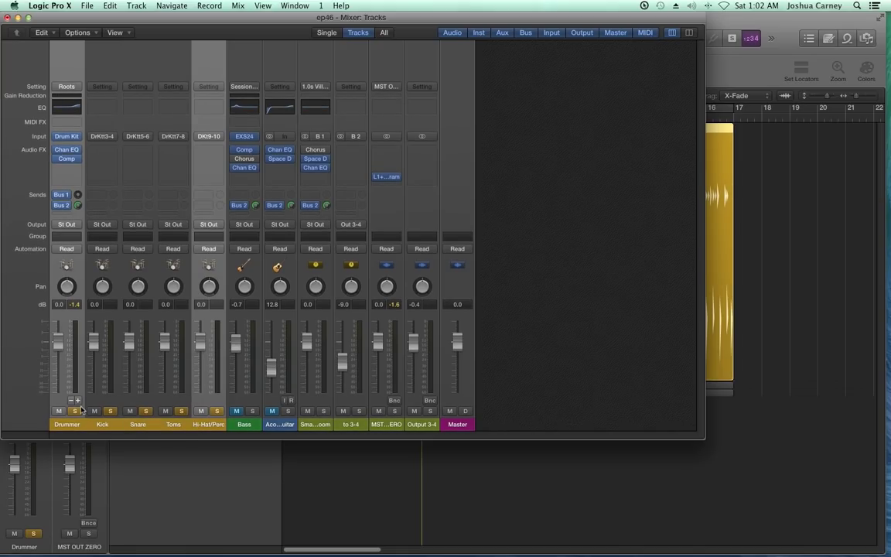
key(space)
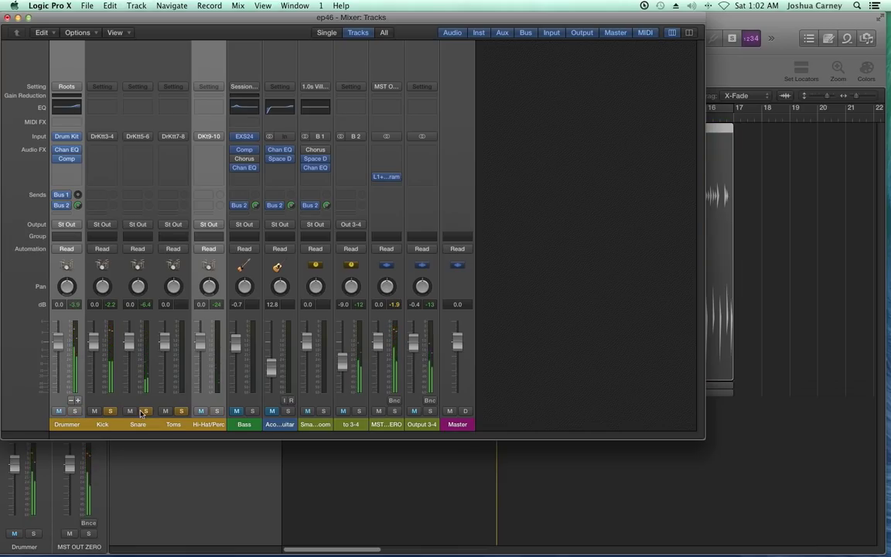
key(ctrl+s)
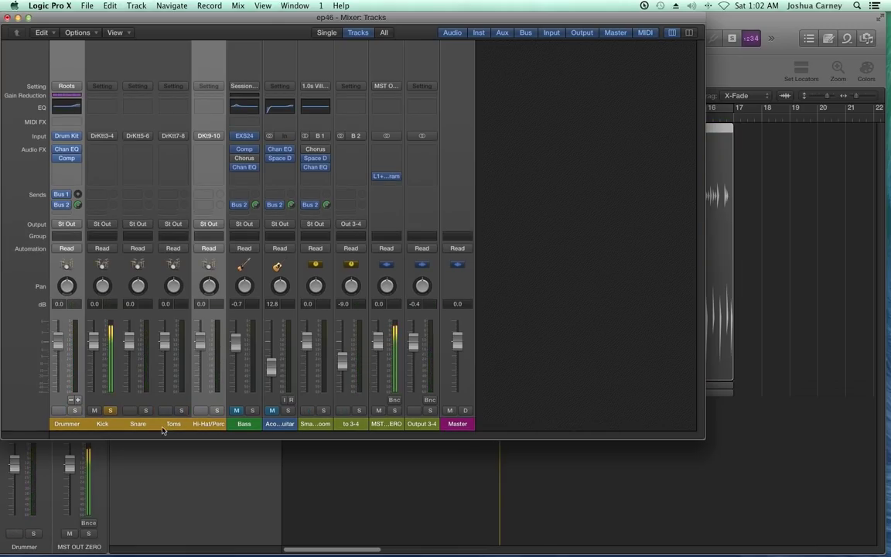
drag(267, 18, 409, 78)
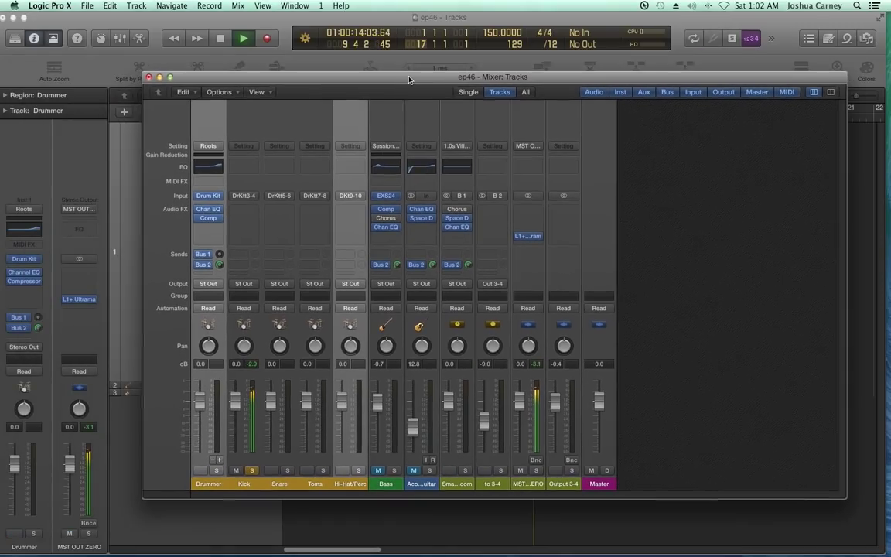
key(space)
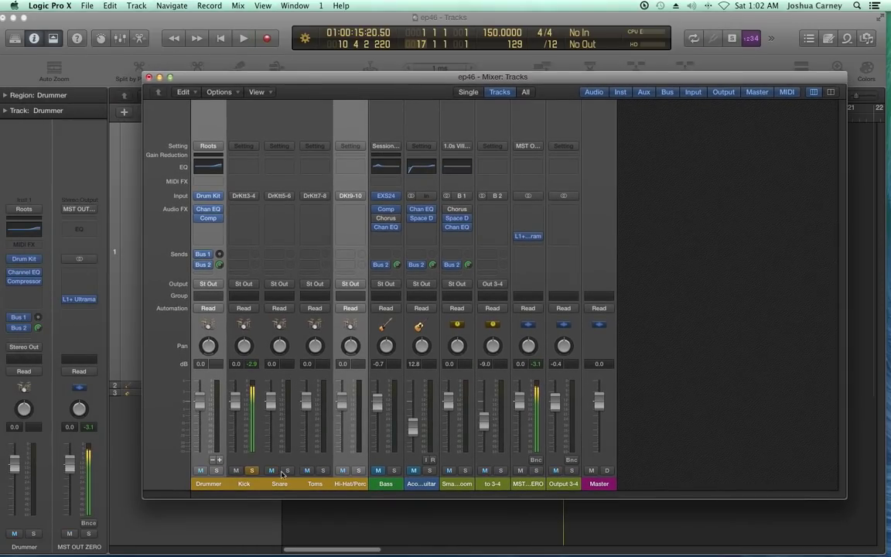
Audition the Snare channel in solo, clear its solo and stop playback
alt+click(284, 471)
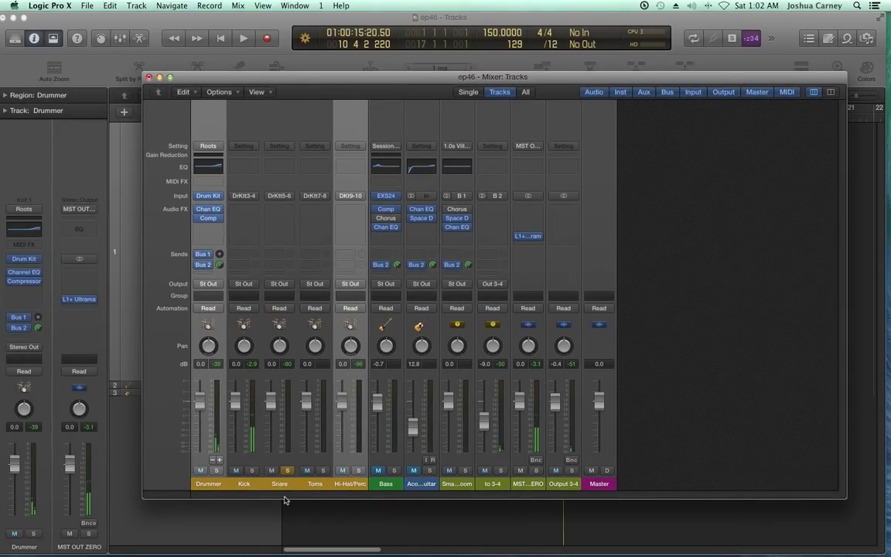
key(space)
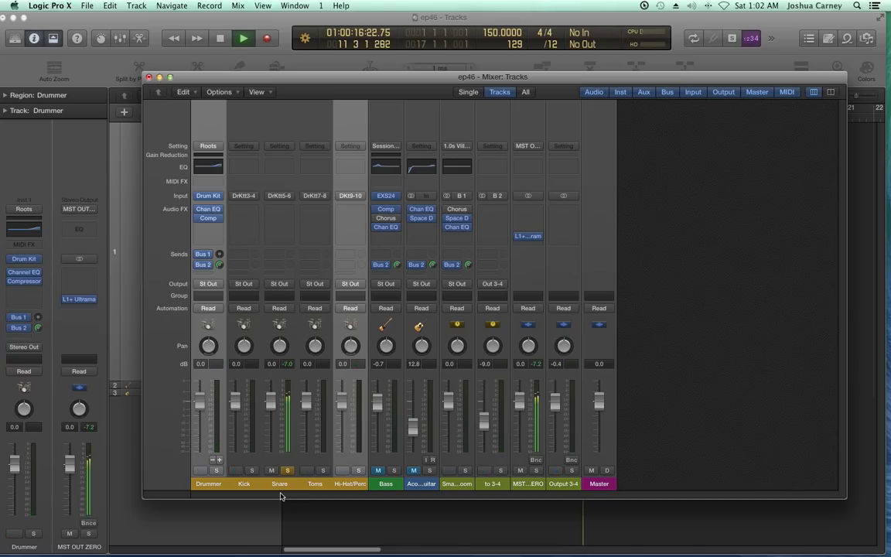
click(288, 470)
key(space)
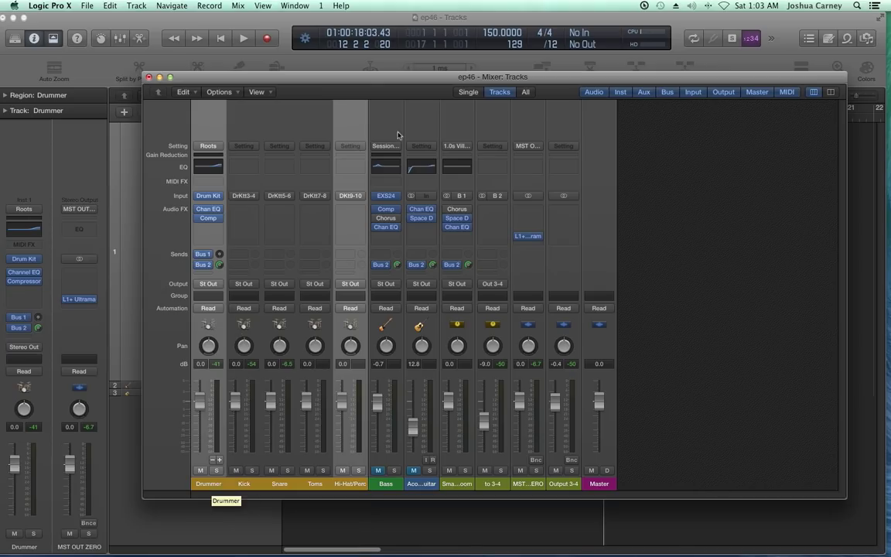
Remove the Compressor and Channel EQ from the Drummer channel
drag(349, 80, 288, 74)
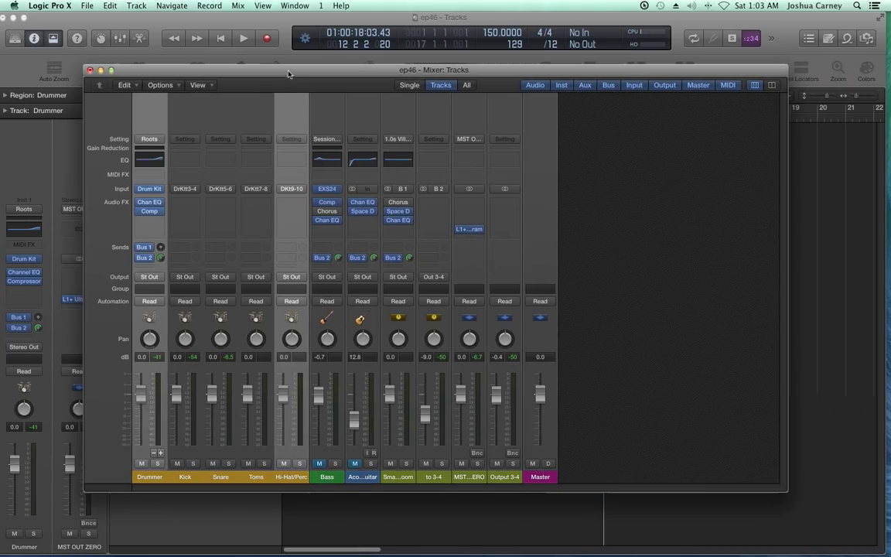
click(151, 211)
click(161, 226)
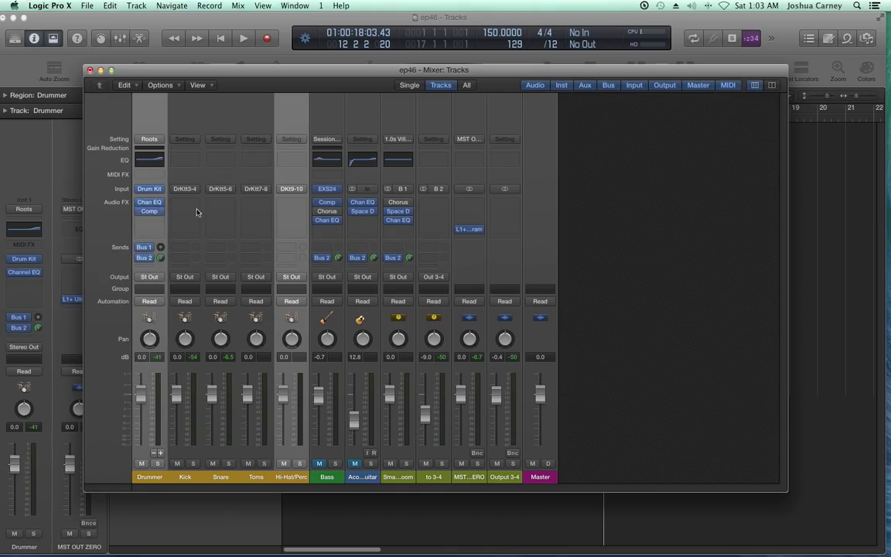
click(157, 204)
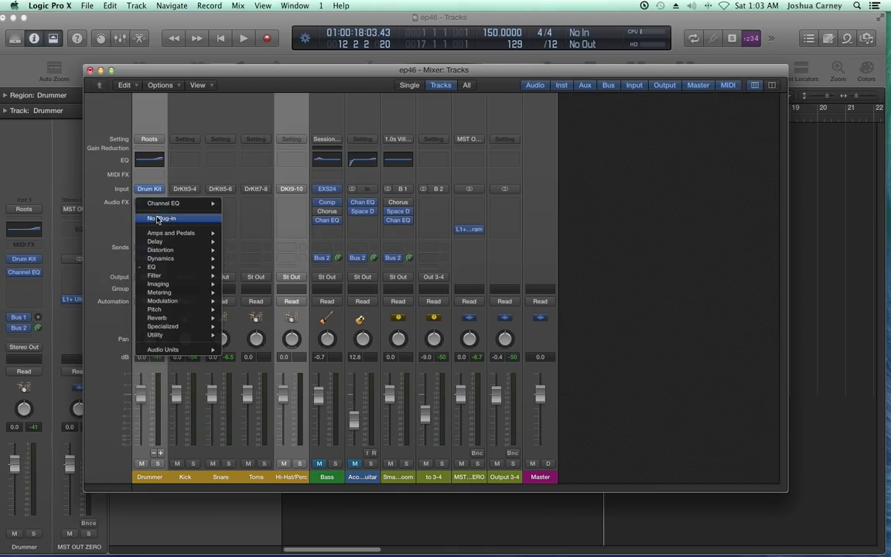
click(151, 214)
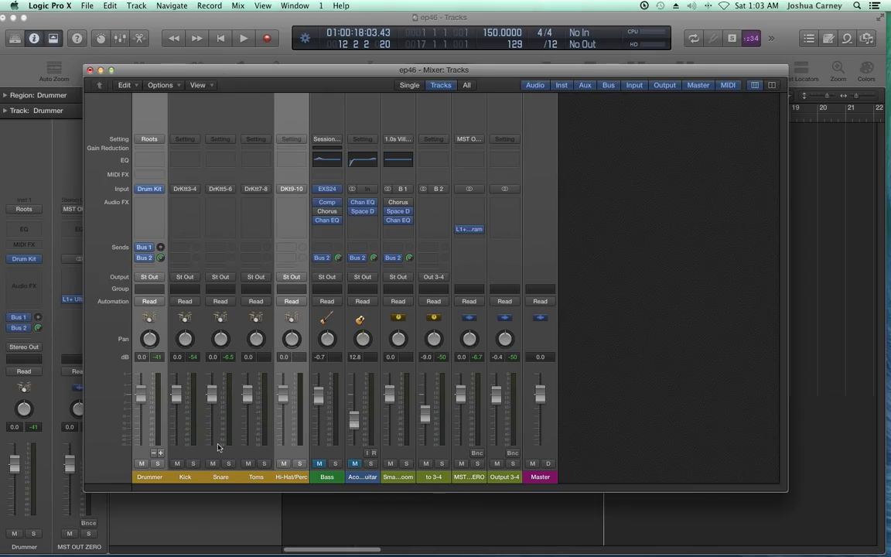
Add Bus 2 sends to the Kick, Snare, Toms and Hi-Hat/Perc channels together and raise their send levels
drag(185, 429, 263, 478)
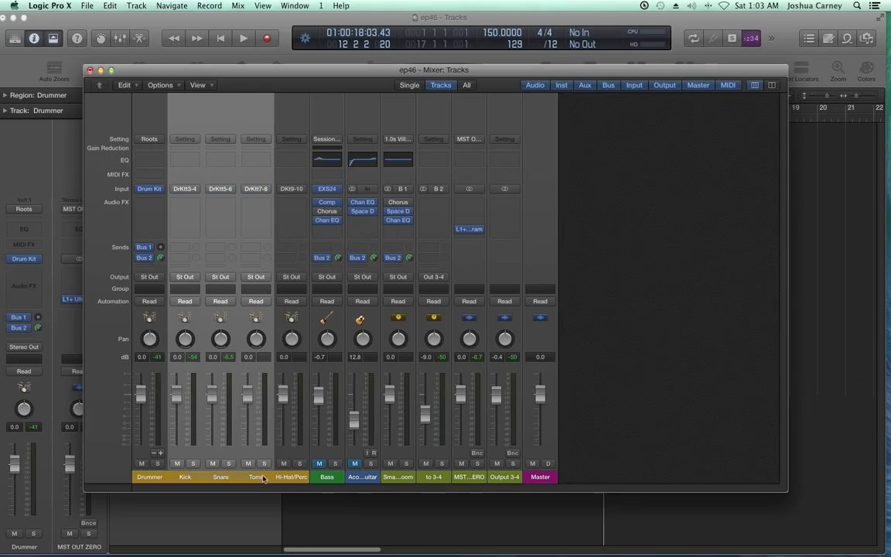
click(183, 259)
mouse_move(199, 309)
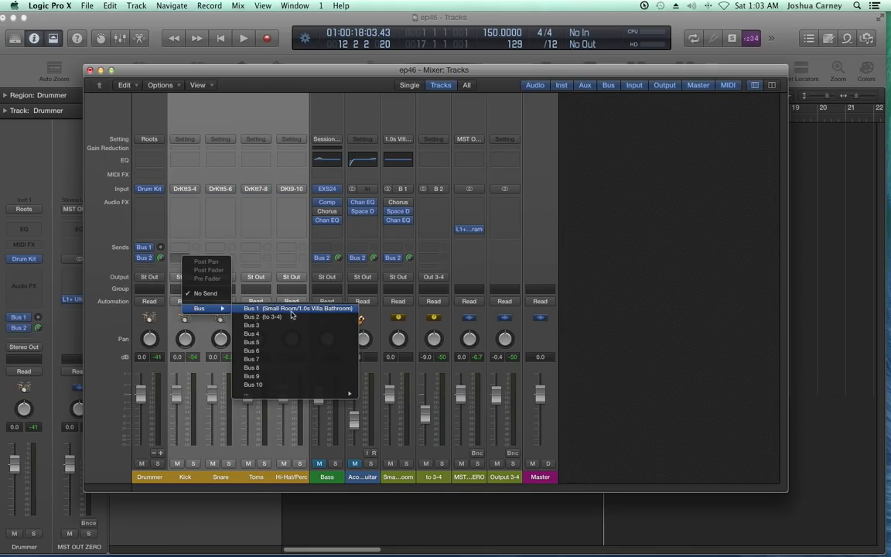
click(292, 317)
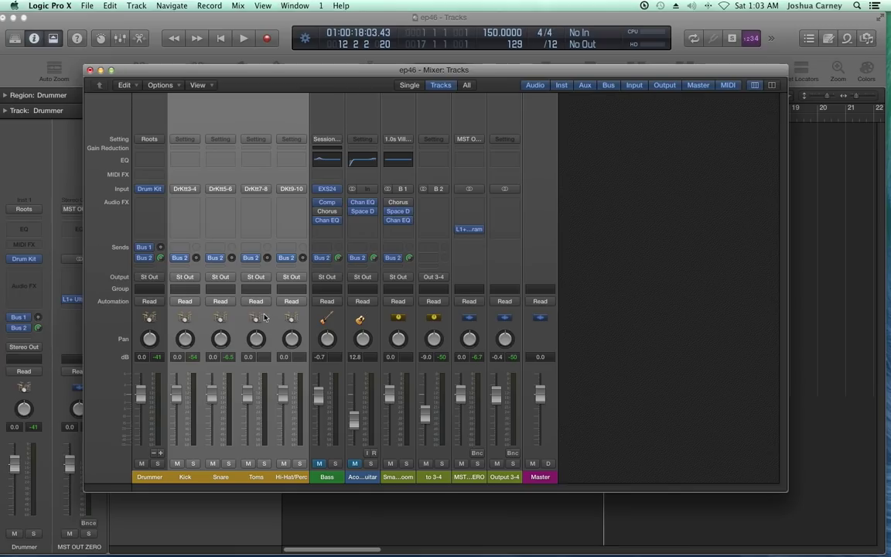
click(638, 250)
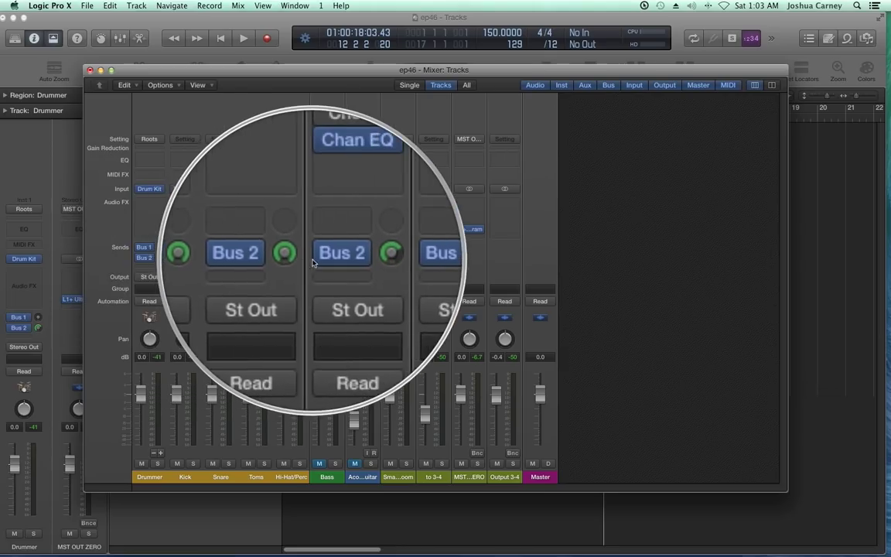
mouse_move(145, 248)
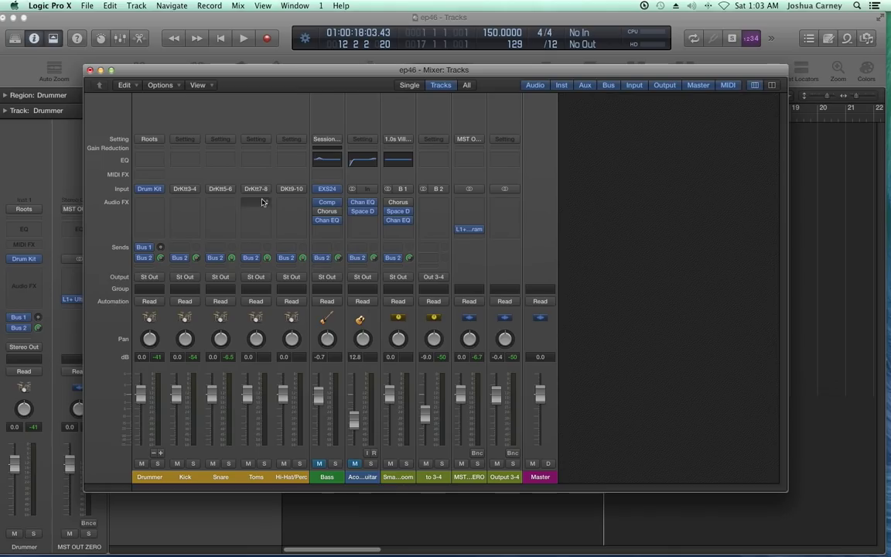
Return the playhead to the project start, zoom the arrangement to fit the regions and reopen the Mixer
click(91, 70)
click(805, 256)
key(Return)
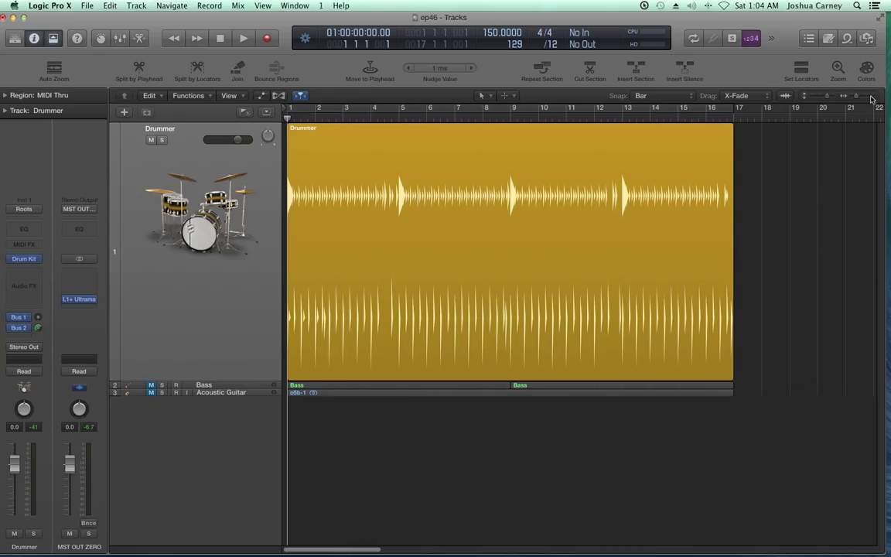
key(z)
key(super+2)
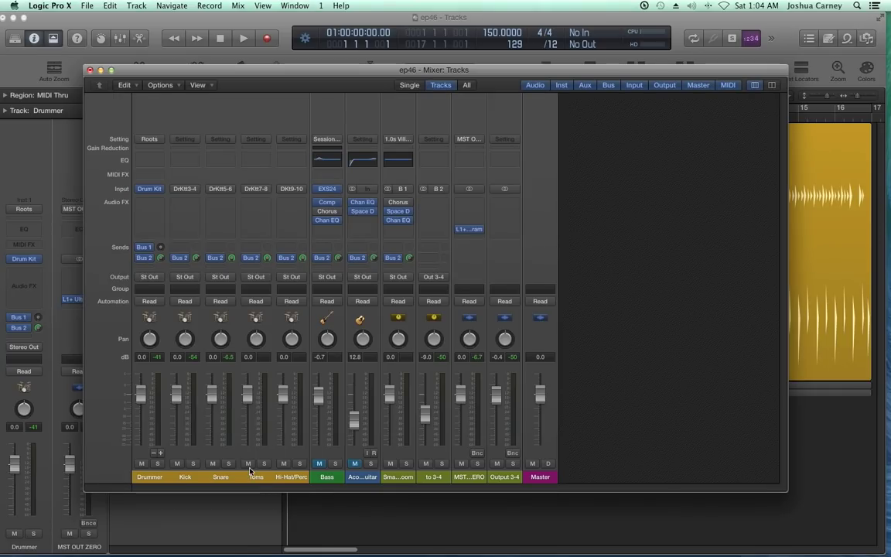
Solo the Drummer channel, start playback and insert a Channel EQ on it
click(157, 463)
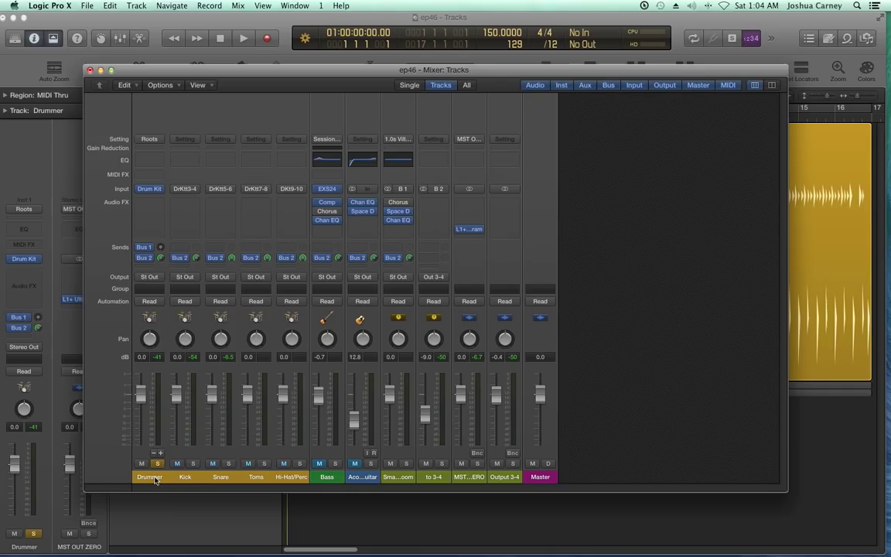
key(space)
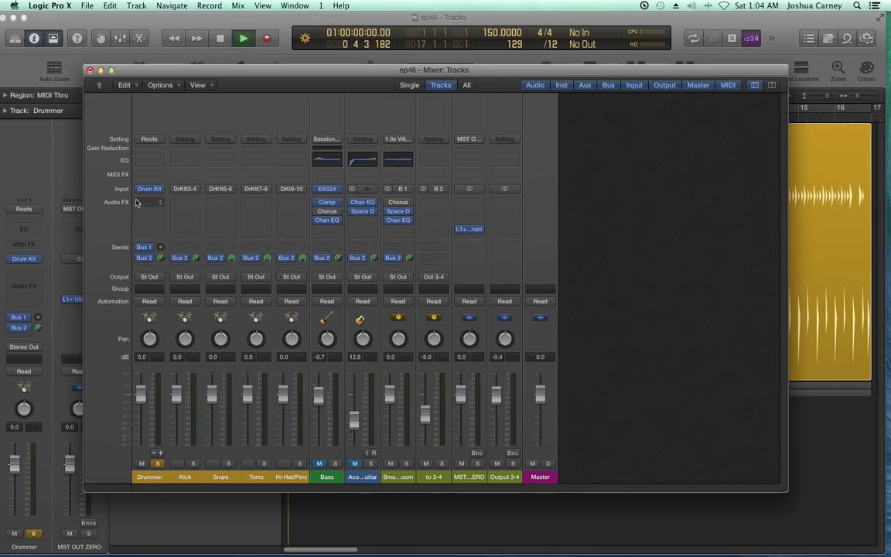
click(139, 203)
mouse_move(205, 249)
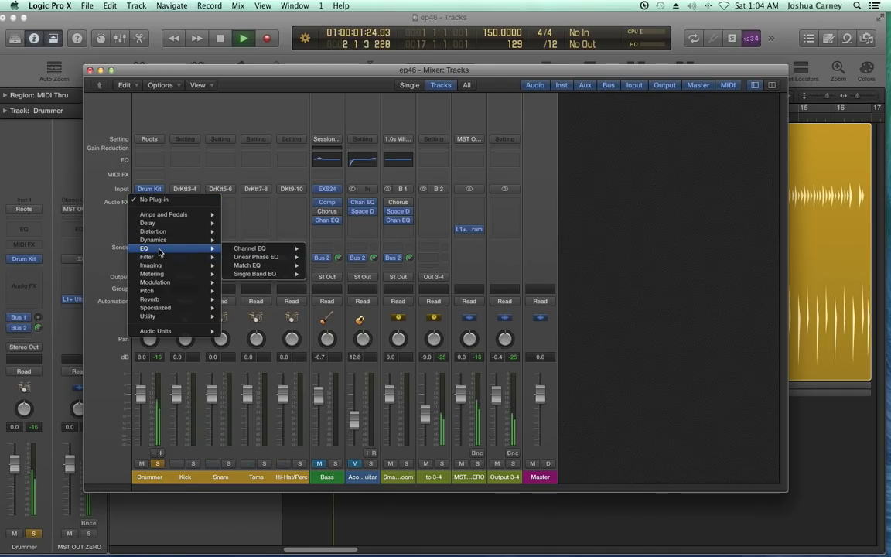
mouse_move(274, 247)
click(328, 249)
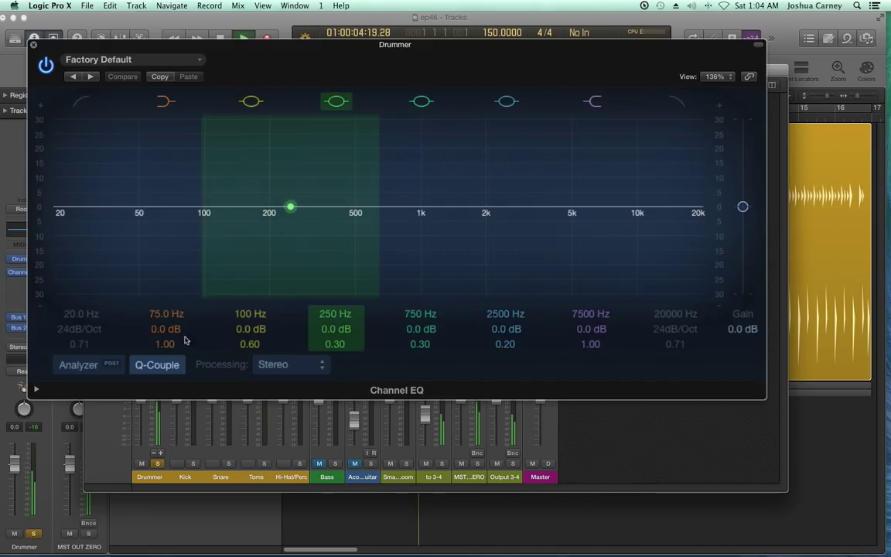
Enable the Channel EQ analyzer, boost the high shelf +10.0 dB at 4150 Hz and add a low cut at 146 Hz
click(79, 364)
drag(609, 206, 554, 192)
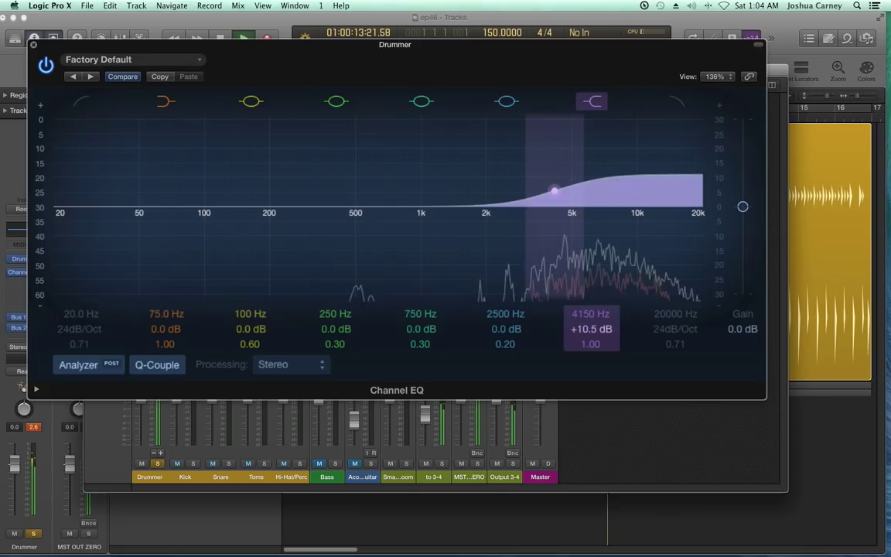
click(82, 103)
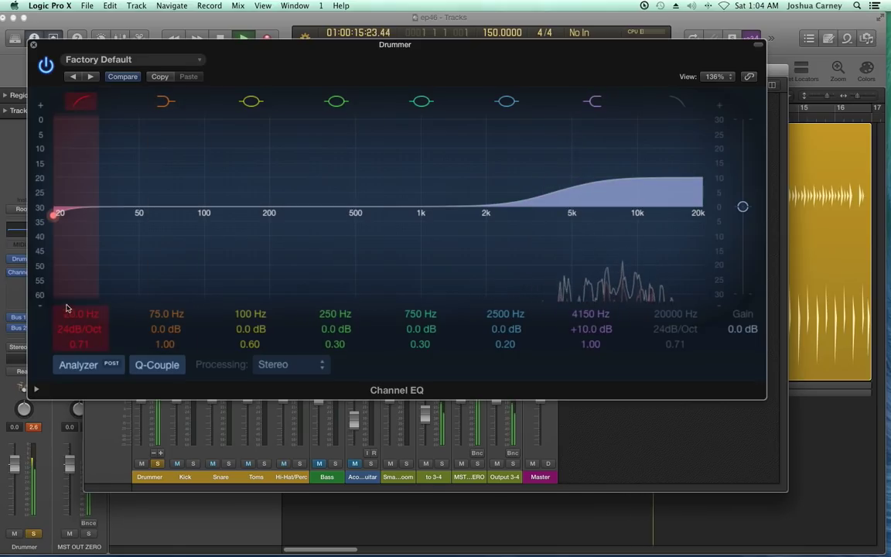
drag(56, 213, 240, 209)
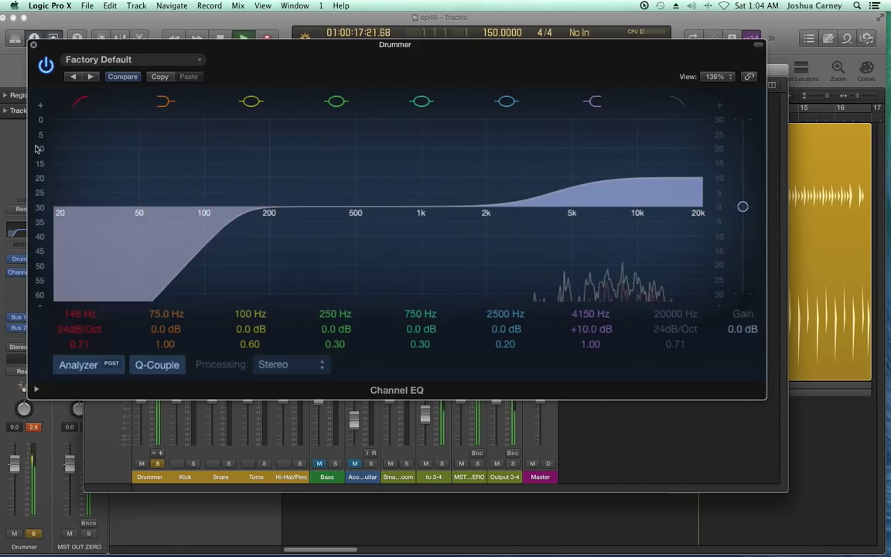
Close the Channel EQ, reset the Drummer channel's level meter and lower its fader to -1.4 dB
click(34, 45)
click(158, 388)
drag(141, 400, 141, 405)
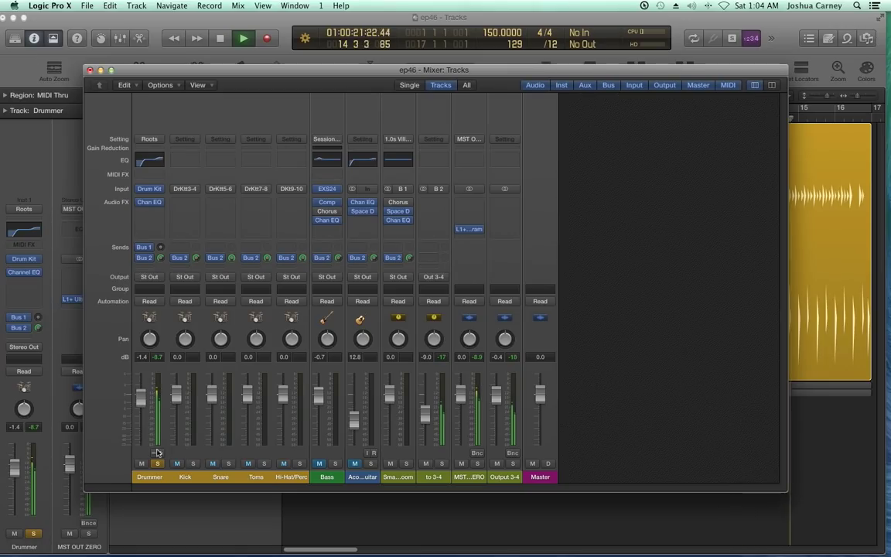
Insert a Compressor on the Drummer channel with a 3.6:1 ratio and a -21.0 dB threshold, and stop playback
click(149, 210)
mouse_move(186, 249)
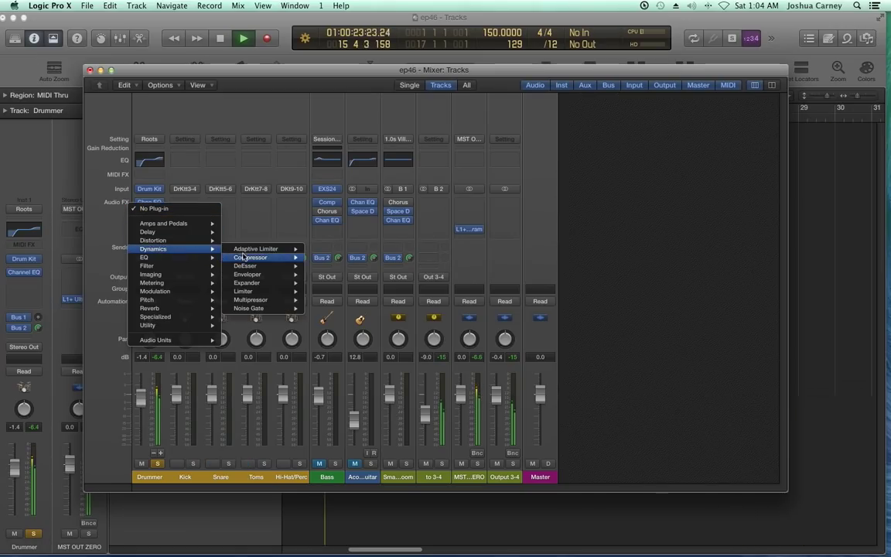
click(246, 257)
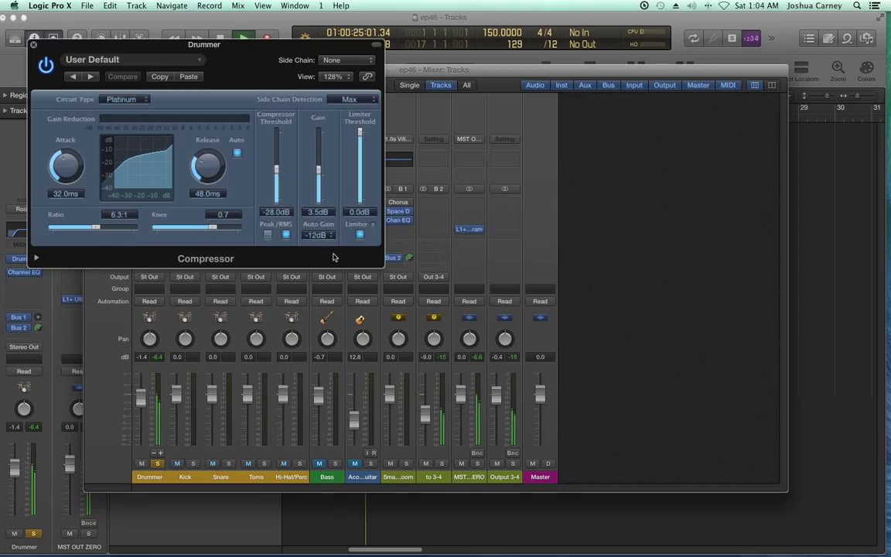
drag(91, 230, 82, 230)
key(space)
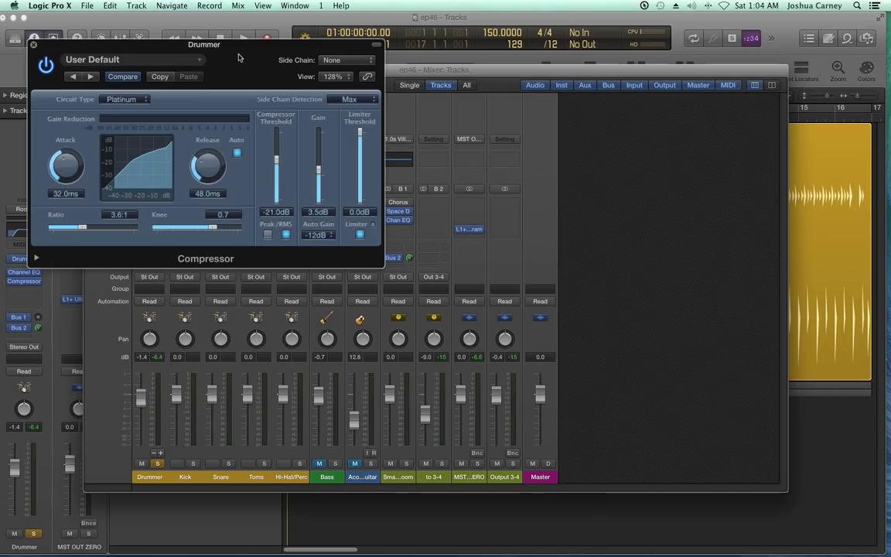
Close the Compressor, move the Mixer below the ruler and play the drums with a 16-bar cycle from bar 1 enabled
click(34, 45)
drag(232, 70, 237, 154)
key(space)
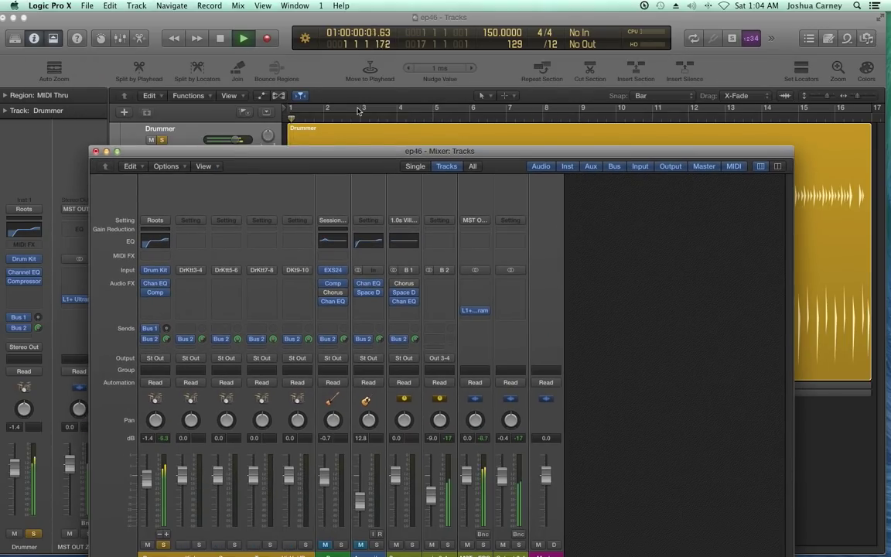
click(333, 107)
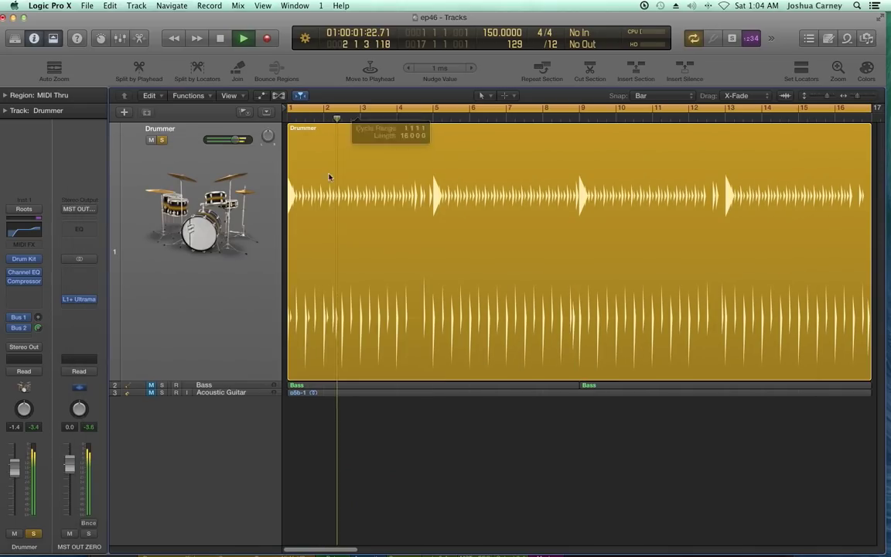
Show the Mixer, stop playback and lower the Drummer channel's fader to -5.1 dB
key(super+2)
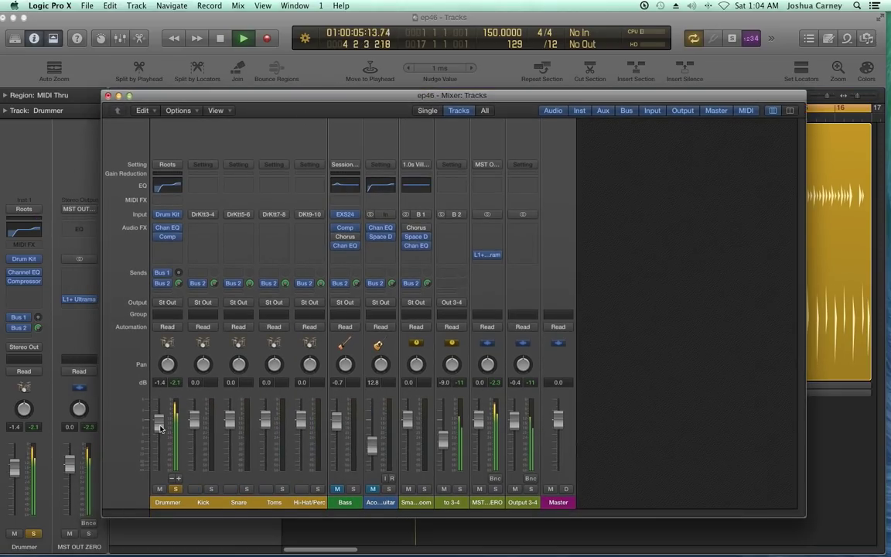
key(space)
drag(160, 429, 161, 438)
Solo the Kick channel, start playback and insert a stereo Channel EQ on it with the analyzer enabled
alt+click(211, 489)
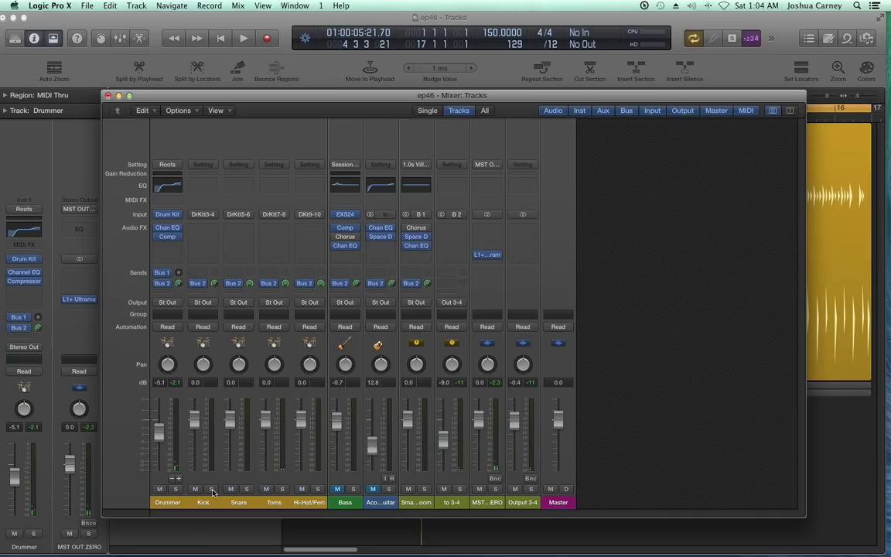
key(space)
click(202, 228)
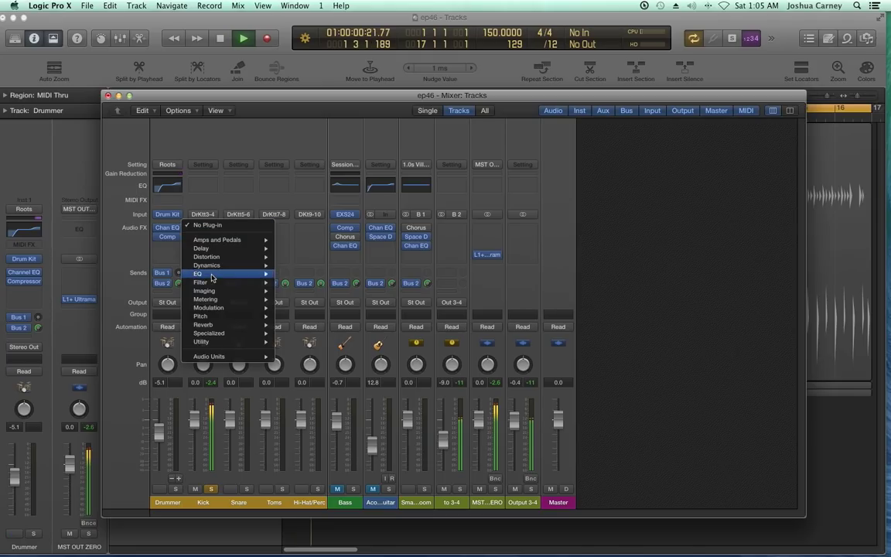
mouse_move(232, 273)
mouse_move(325, 274)
click(362, 277)
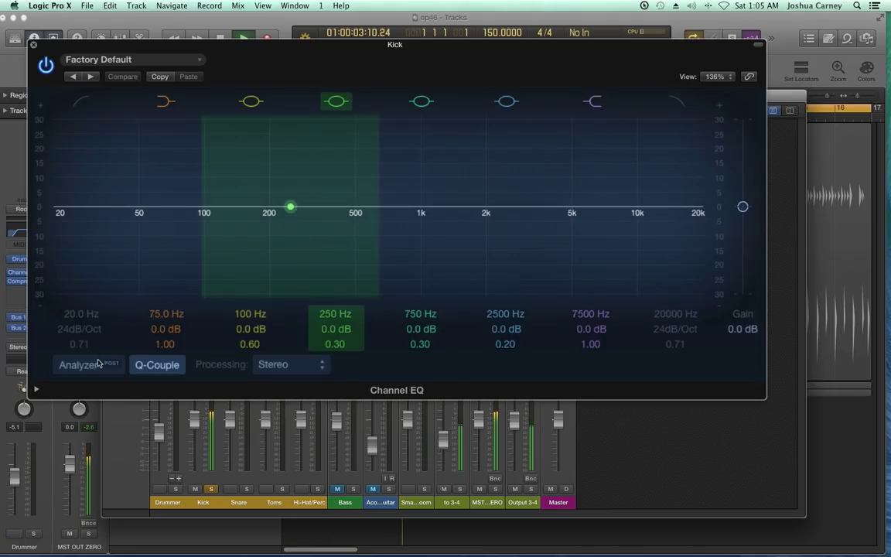
click(79, 366)
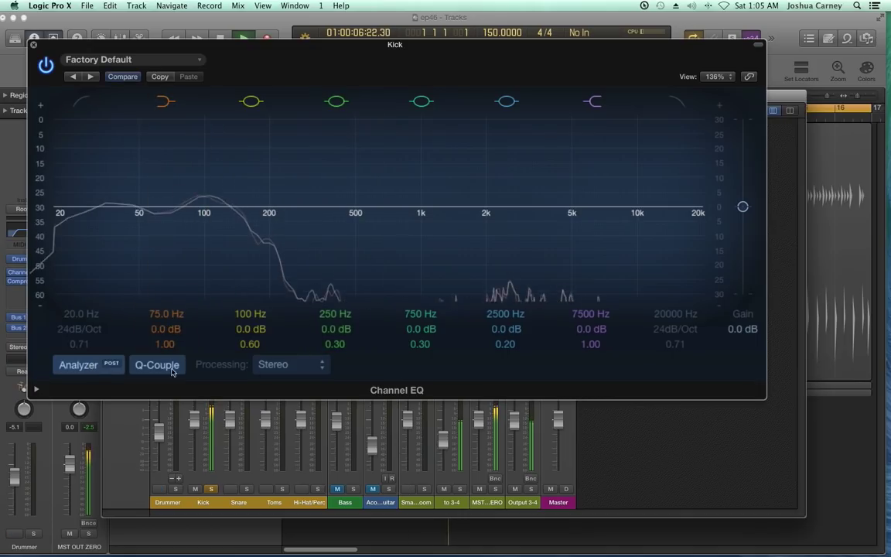
Shape the Kick EQ with +4.0 dB at 1420 Hz (Q 1.20), a +7.5 dB high shelf at 6700 Hz and -2.5 dB at 290 Hz
mouse_move(507, 329)
mouse_down()
mouse_move(506, 320)
mouse_move(506, 345)
mouse_move(507, 305)
mouse_move(506, 340)
mouse_up()
mouse_move(588, 329)
mouse_down()
mouse_move(588, 290)
mouse_move(592, 328)
mouse_up()
drag(203, 207, 304, 213)
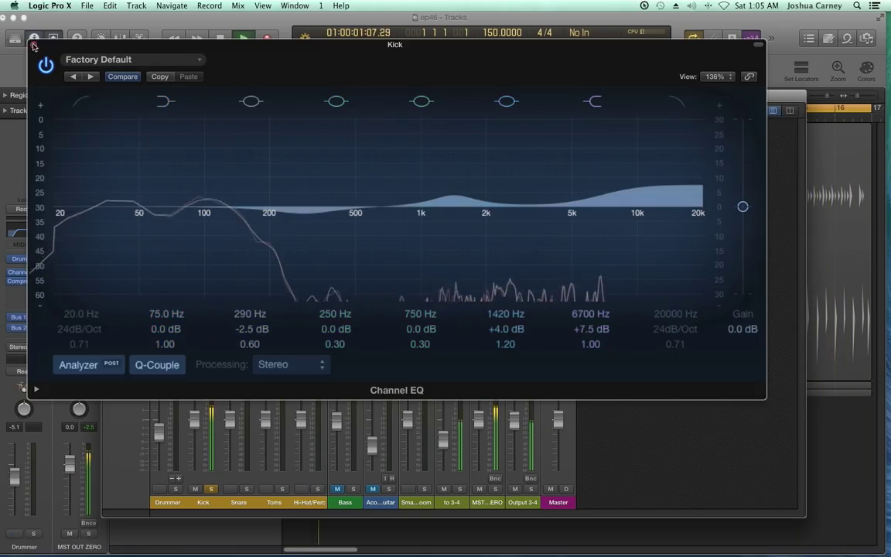
click(33, 44)
Solo only the Snare channel, insert a stereo Channel EQ with the analyzer enabled and play the drums
alt+click(246, 489)
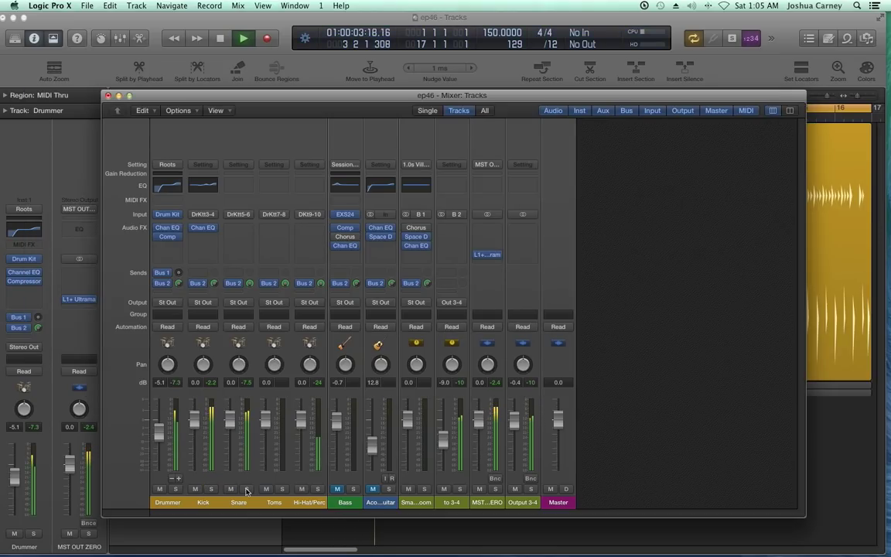
click(239, 228)
mouse_move(310, 277)
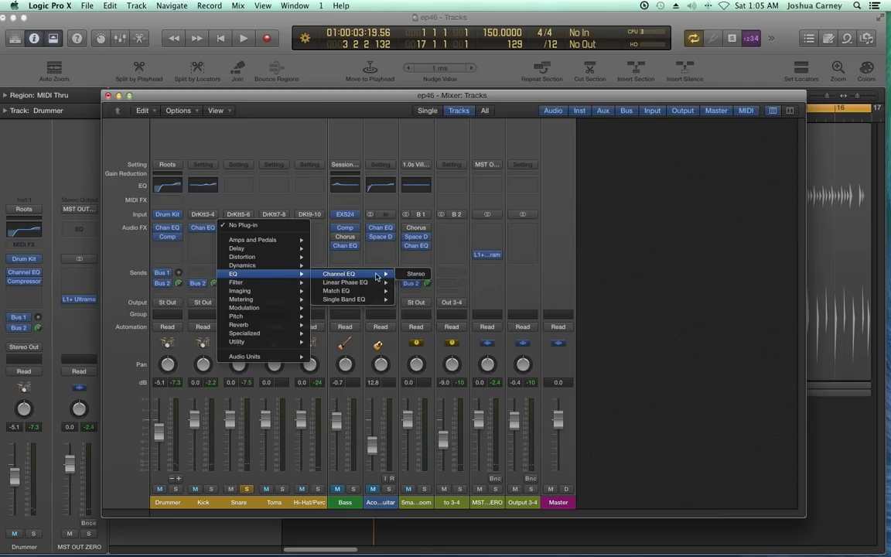
click(403, 275)
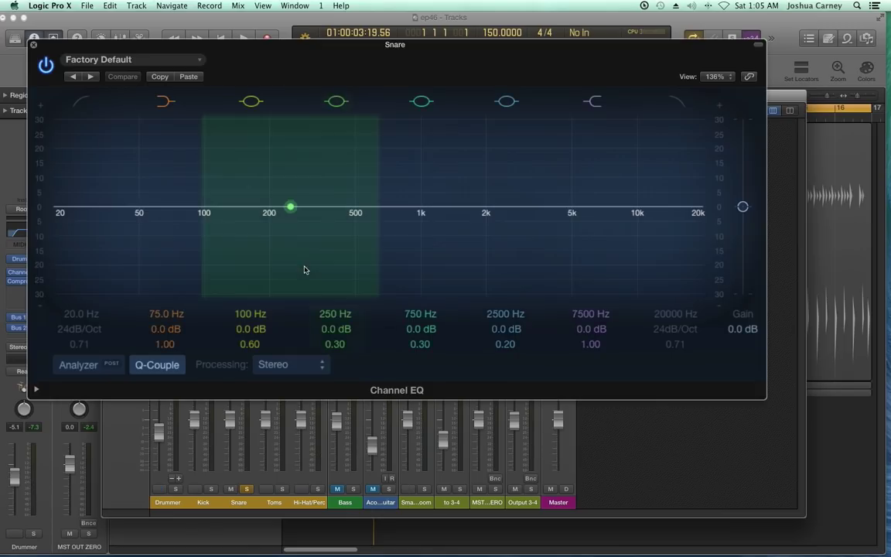
click(78, 365)
key(space)
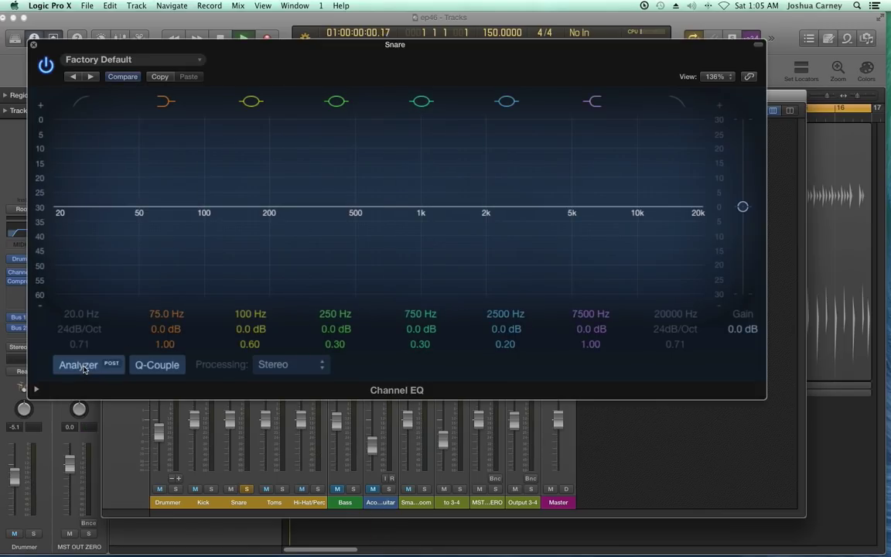
Shape the Snare EQ with +4.0 dB at 3000 Hz (Q 0.43), +5.0 dB at 220 Hz and a 48 dB/Oct low cut at 104 Hz
drag(507, 207, 507, 195)
drag(506, 343, 499, 310)
drag(205, 208, 278, 193)
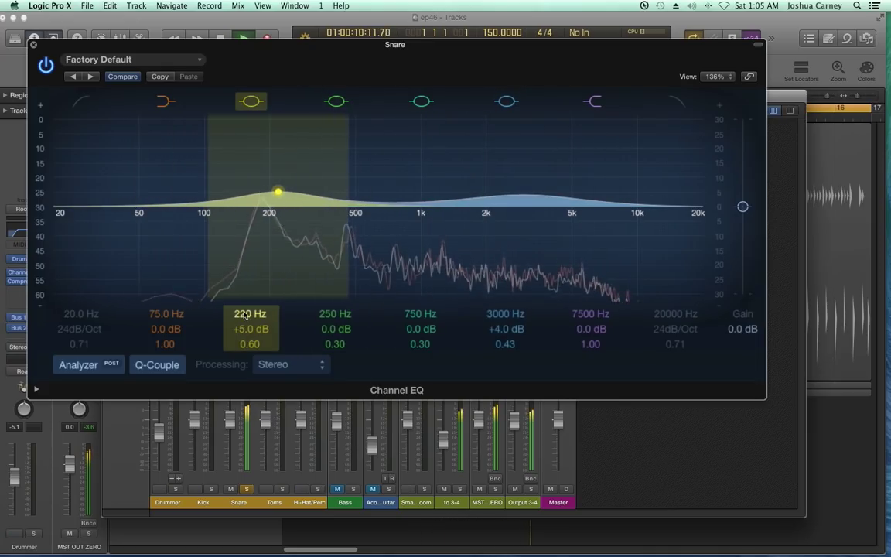
click(81, 101)
drag(72, 328, 81, 266)
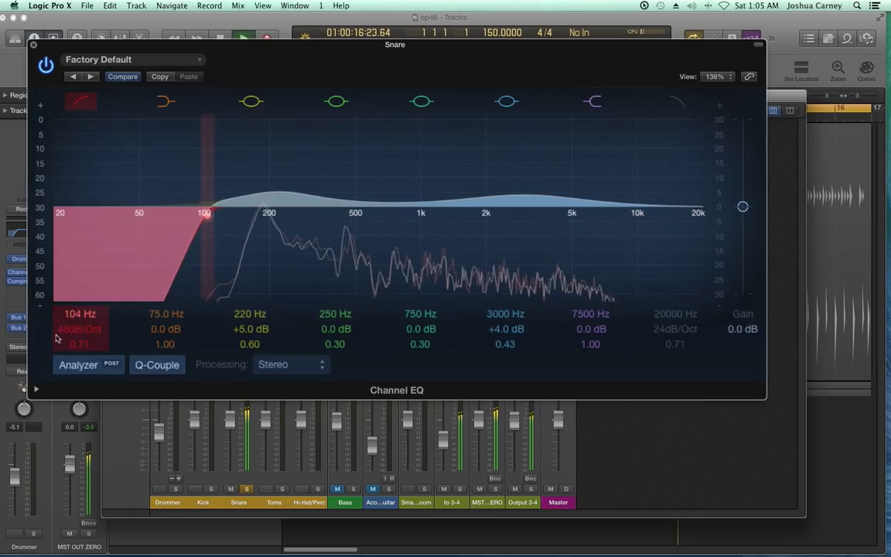
click(33, 45)
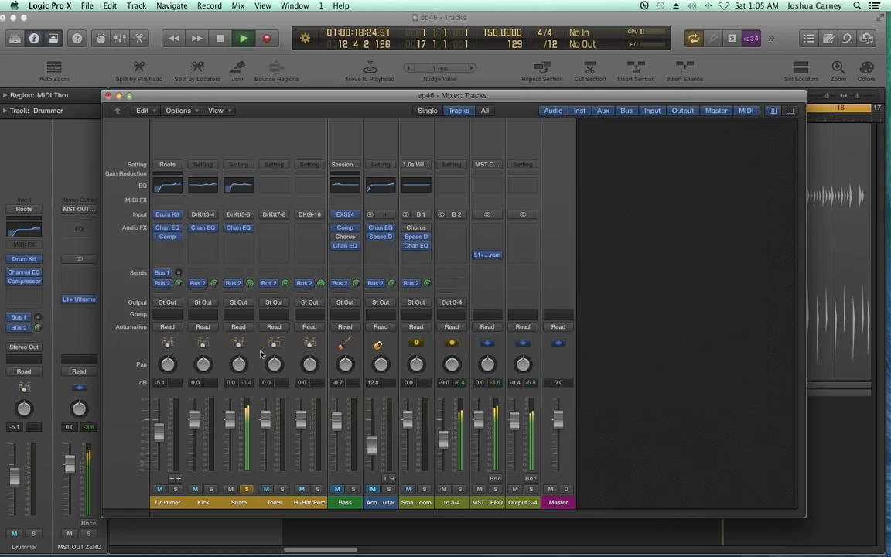
Insert a stereo Compressor on the Snare channel with a -13.5 dB threshold, Peak detection and a 930 ms release
click(237, 237)
mouse_move(312, 276)
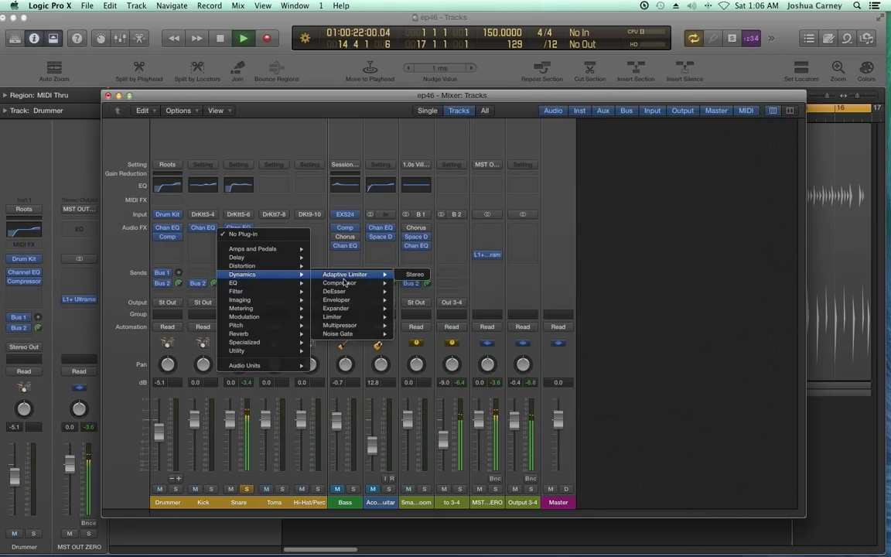
mouse_move(364, 283)
click(403, 283)
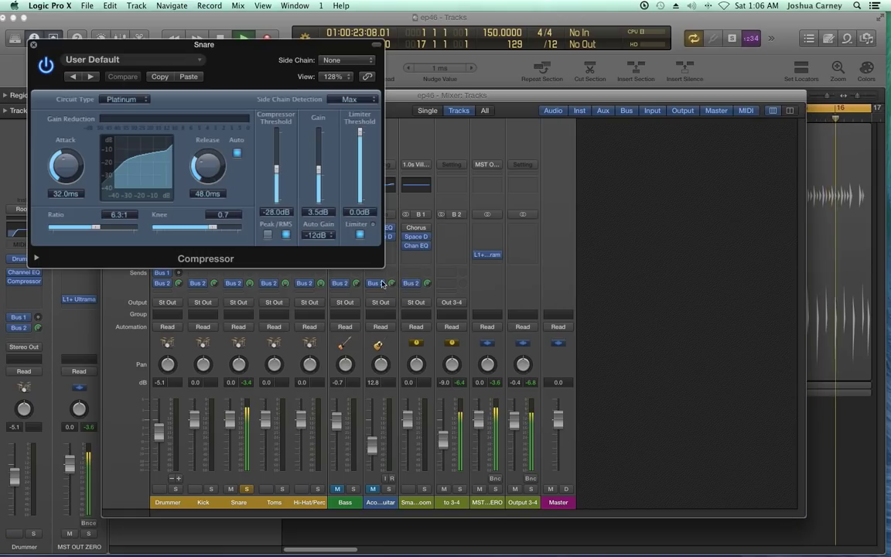
click(280, 149)
click(268, 234)
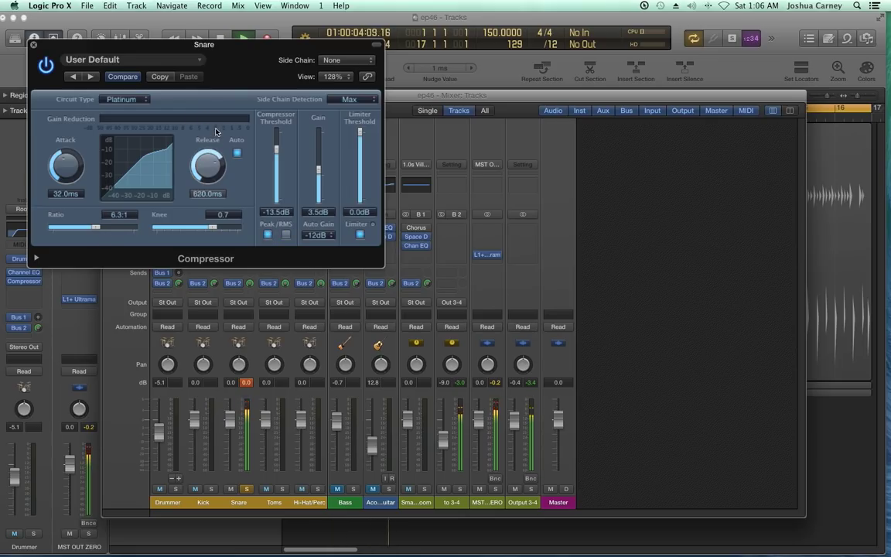
drag(208, 164, 208, 151)
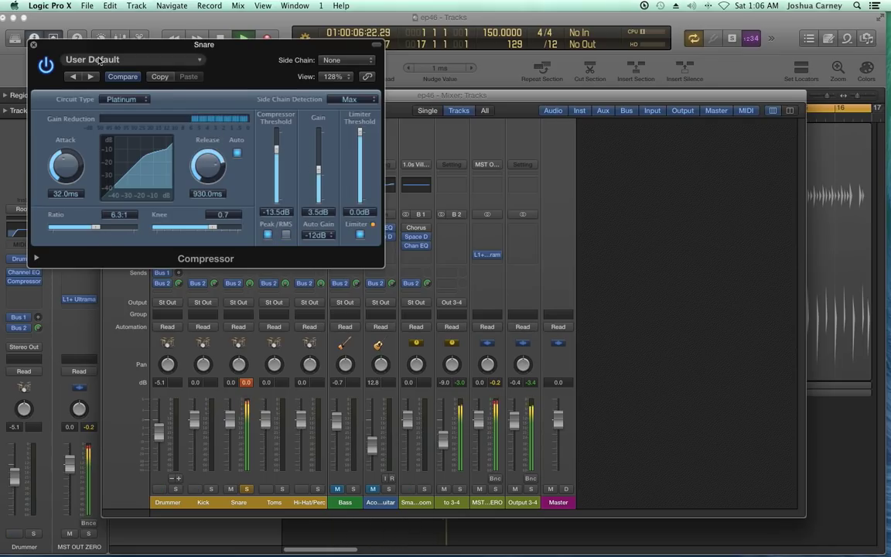
Close the Compressor, reset the Snare's level meter, lower its fader to -0.9 dB and unsolo the channel
click(33, 44)
click(245, 383)
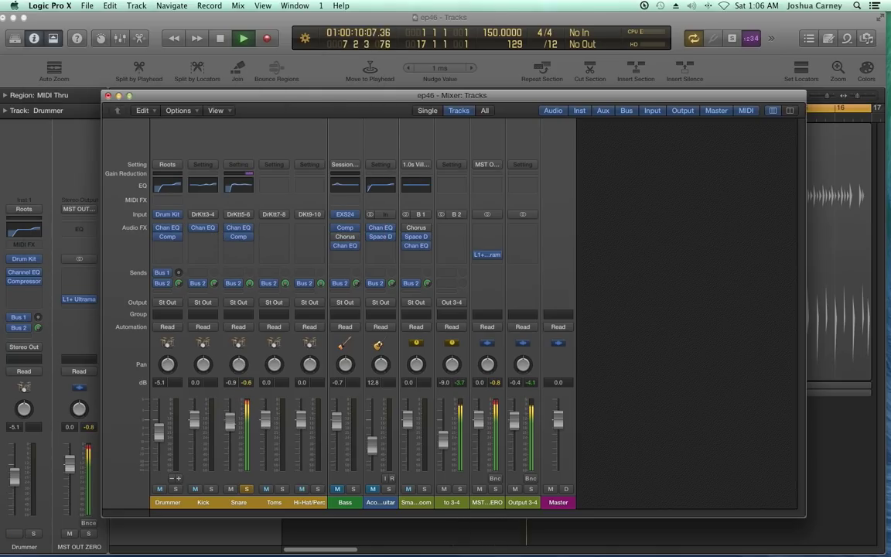
click(248, 490)
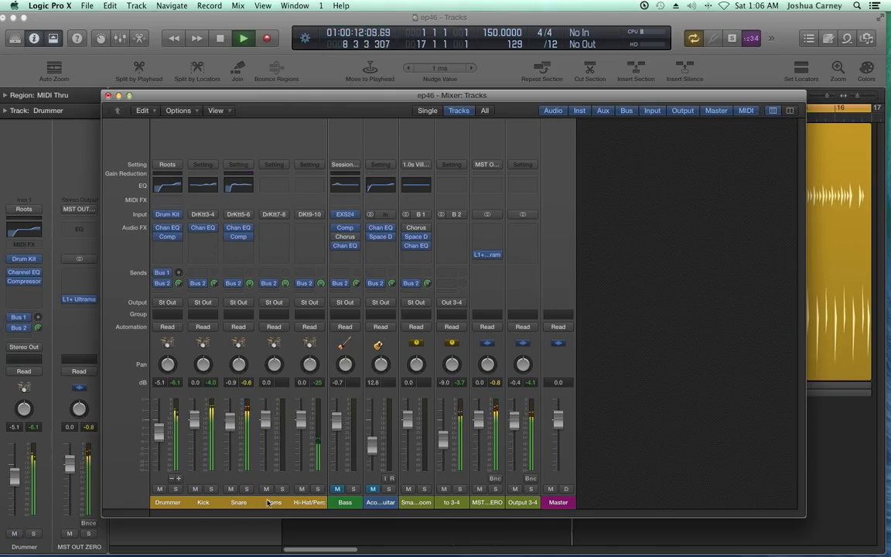
Stop playback, solo the Toms channel and insert a stereo Channel EQ on it with the analyzer enabled
key(space)
click(281, 489)
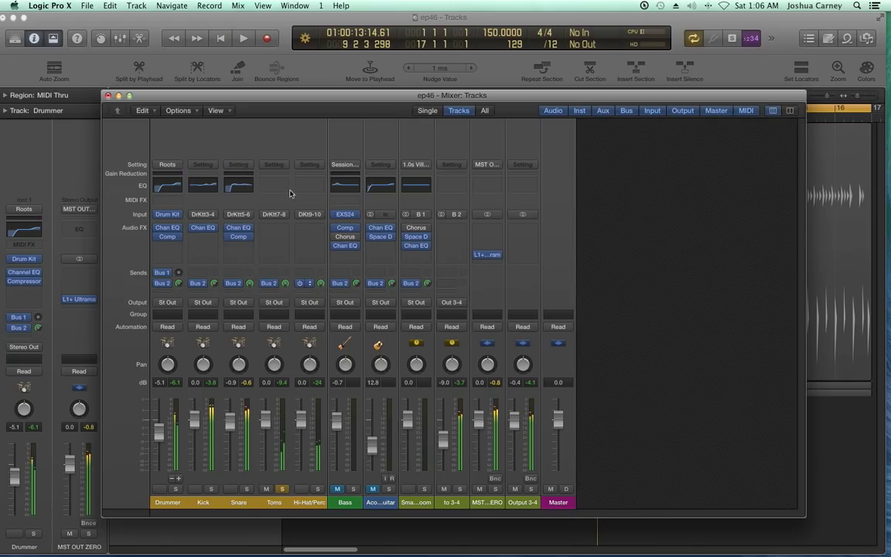
click(271, 227)
mouse_move(325, 274)
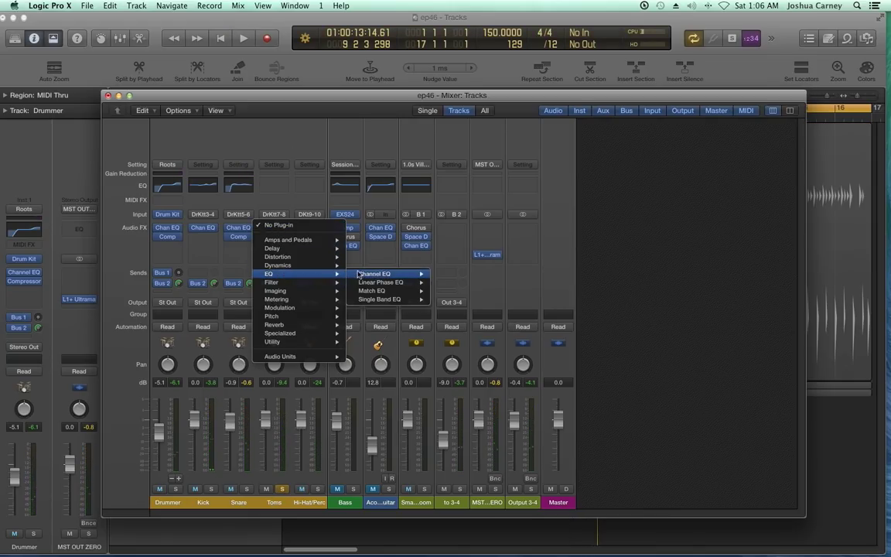
click(442, 275)
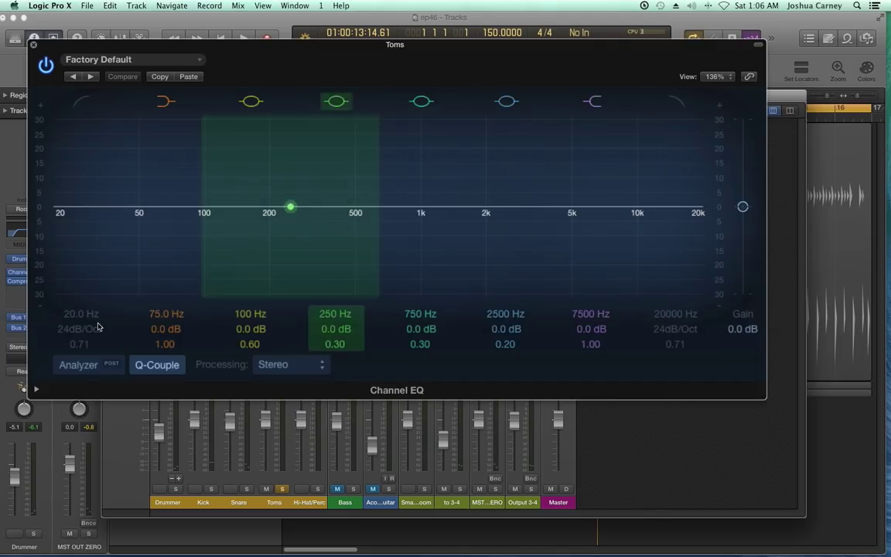
click(98, 366)
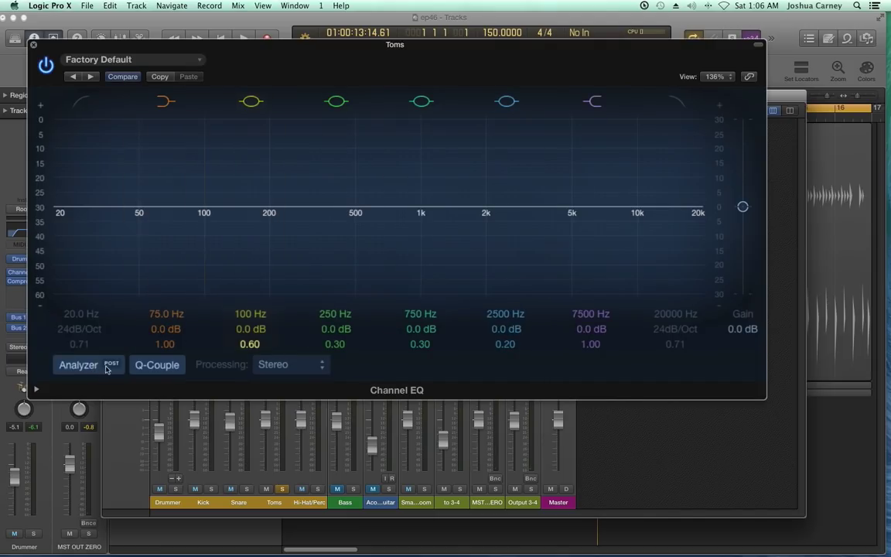
click(78, 364)
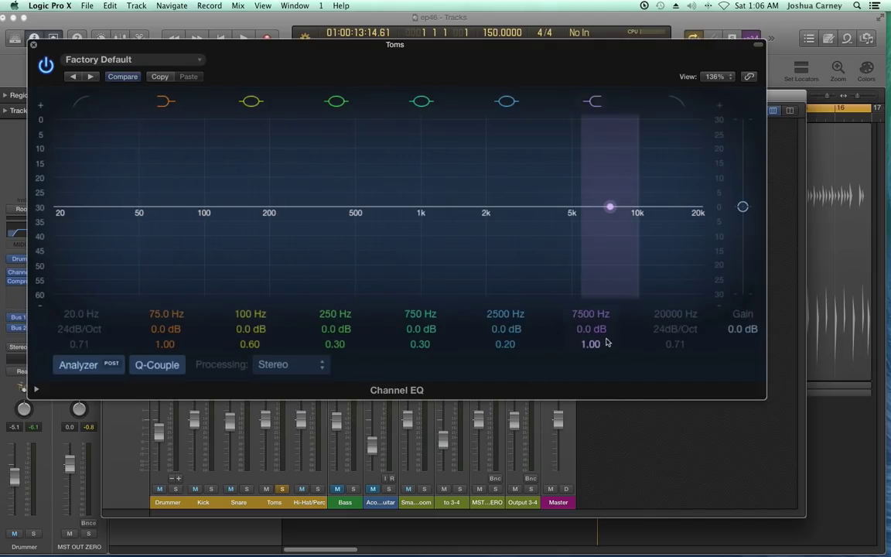
Set the Toms EQ to +5.0 dB at 120 Hz, -2.5 dB at 225 Hz, +2.0 dB at 750 Hz and +3.5 dB at 7500 Hz, with low cut on
drag(591, 329, 591, 319)
drag(421, 329, 420, 318)
mouse_move(250, 329)
mouse_down()
mouse_move(250, 338)
mouse_move(250, 298)
mouse_move(251, 334)
mouse_up()
click(165, 329)
drag(166, 329, 166, 303)
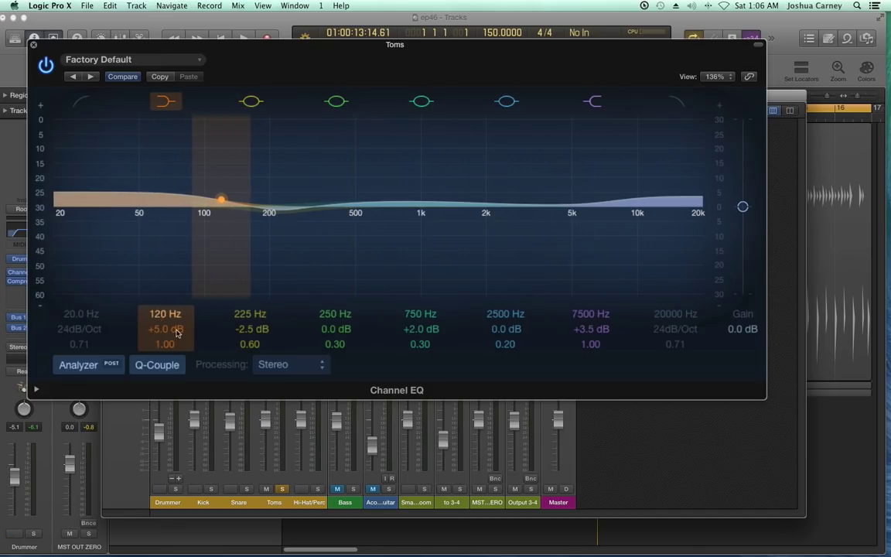
click(79, 100)
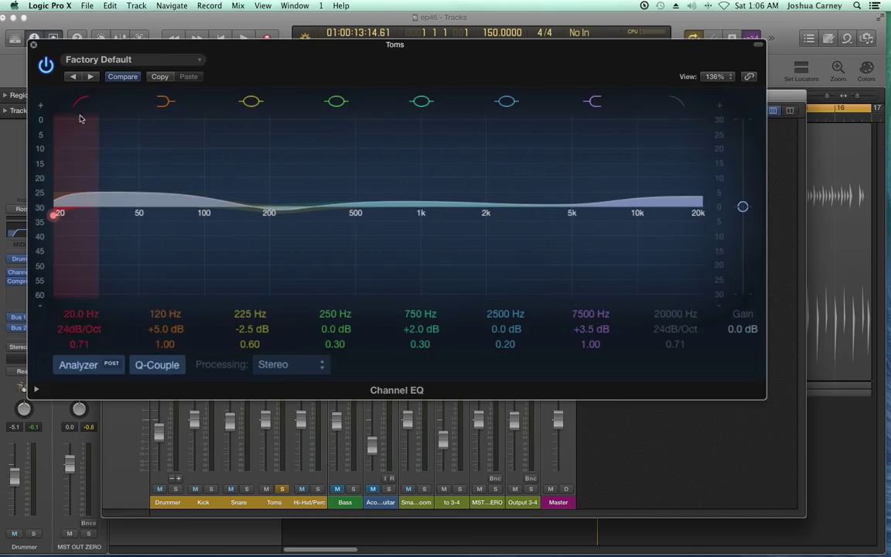
click(34, 47)
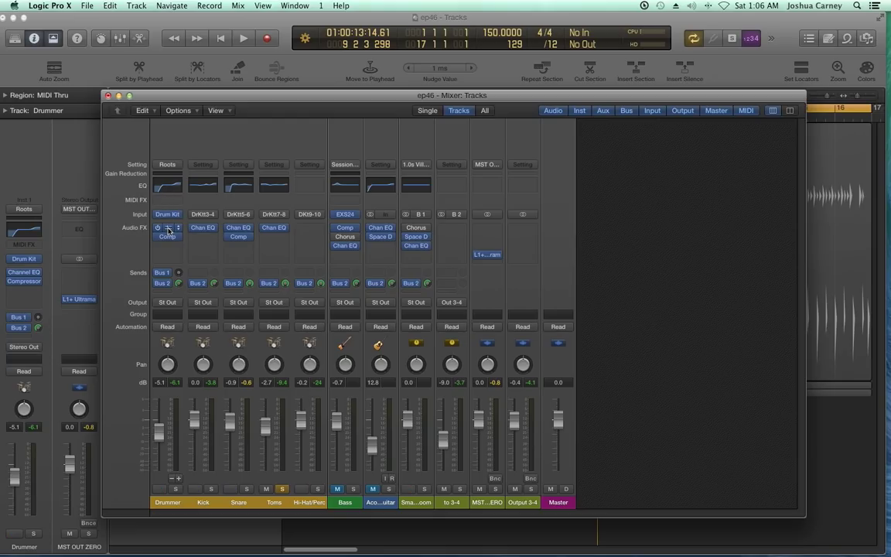
Copy the Drummer's Channel EQ to Hi-Hat/Perc, pan it +18, set its fader to -1.9 dB and Toms to -2.7 dB, and unsolo Toms
drag(169, 230, 309, 229)
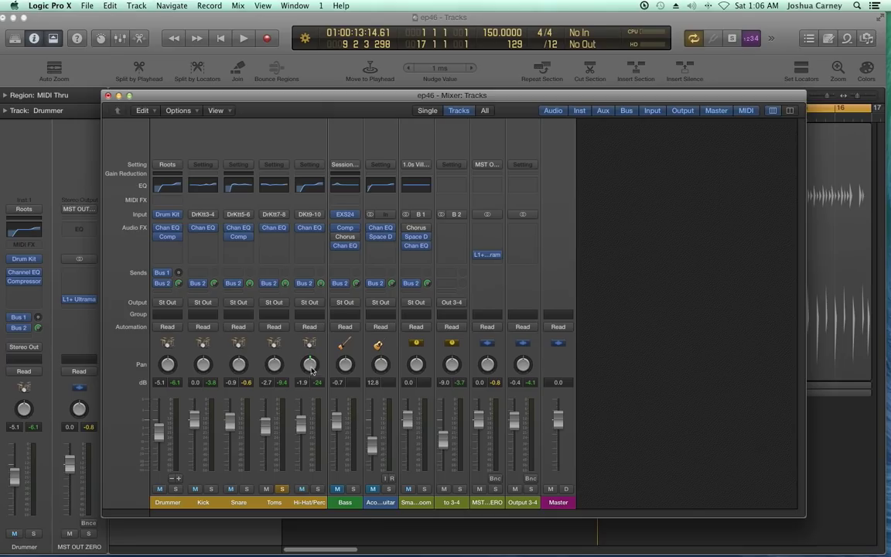
drag(309, 364, 309, 367)
click(282, 489)
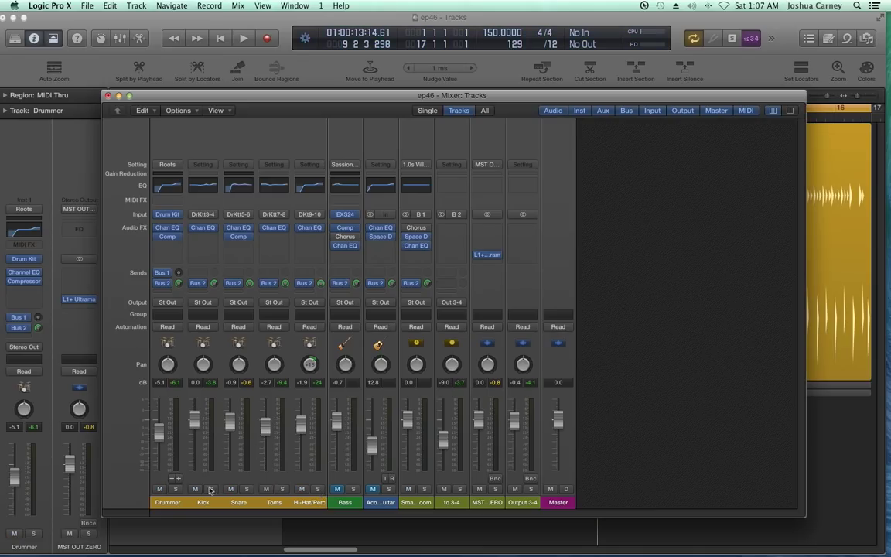
Play the full kit while lowering the Kick fader to -1.2 dB and the Snare fader to -1.9 dB
key(space)
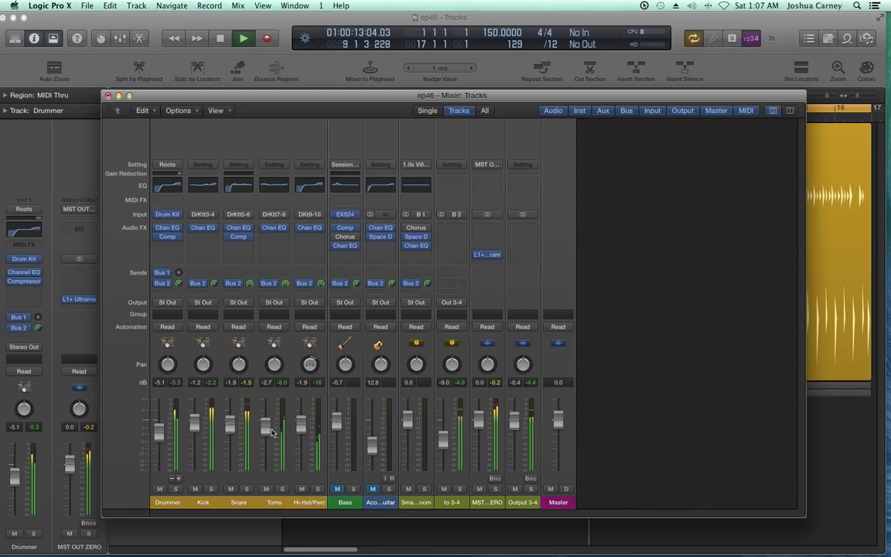
key(space)
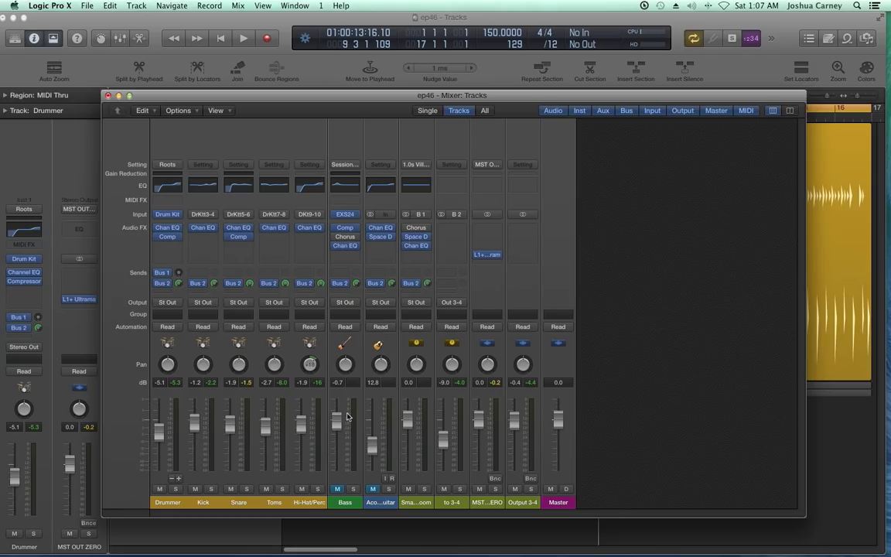
Remove the Bus 1 send from the Drummer channel and delete the Small Room aux channel
click(168, 274)
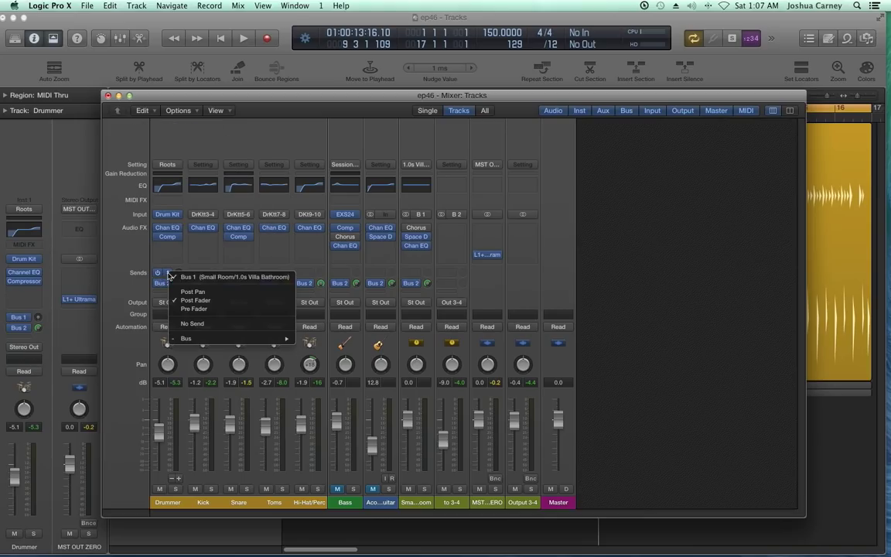
click(205, 325)
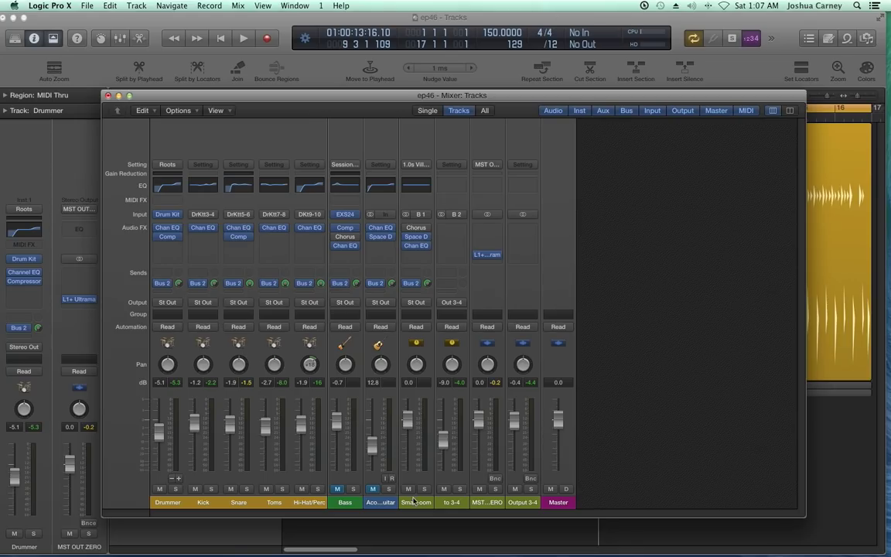
click(422, 350)
mouse_move(417, 238)
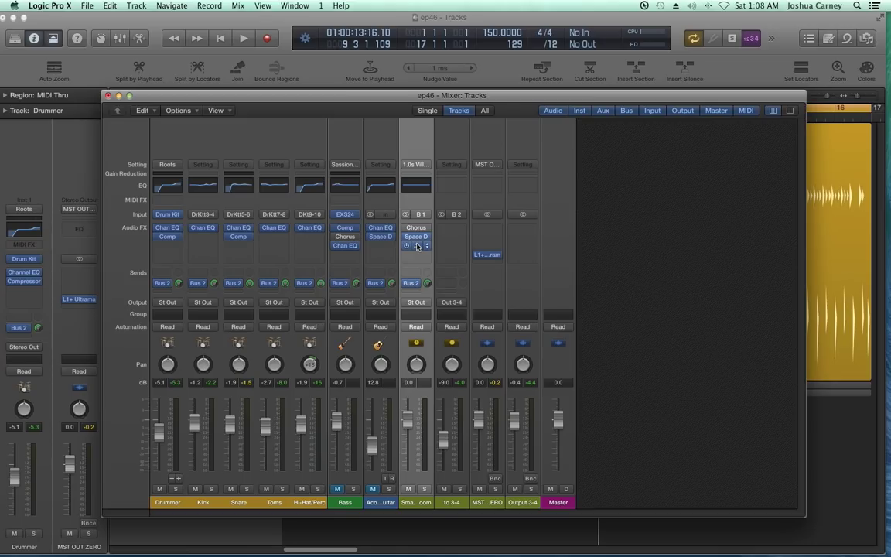
key(super+BackSpace)
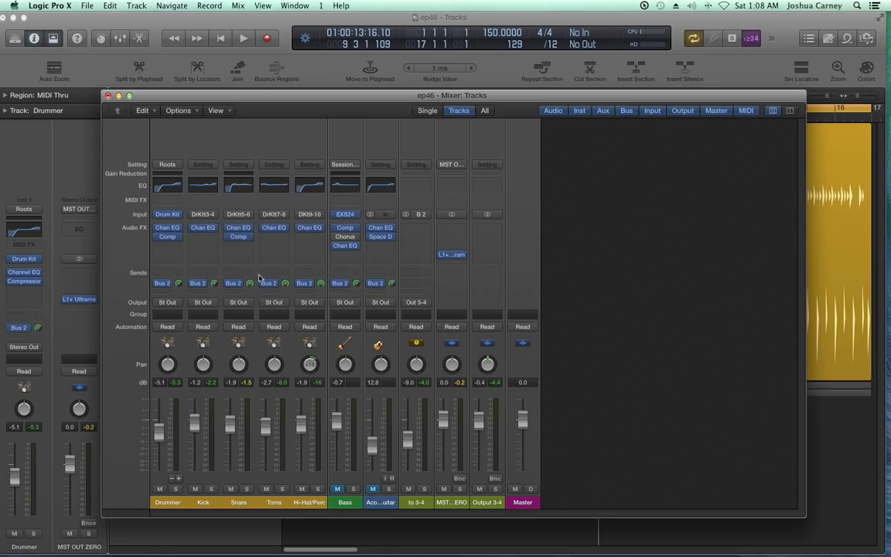
Create a new auxiliary channel strip in the Mixer and name it Drum Verb
click(179, 111)
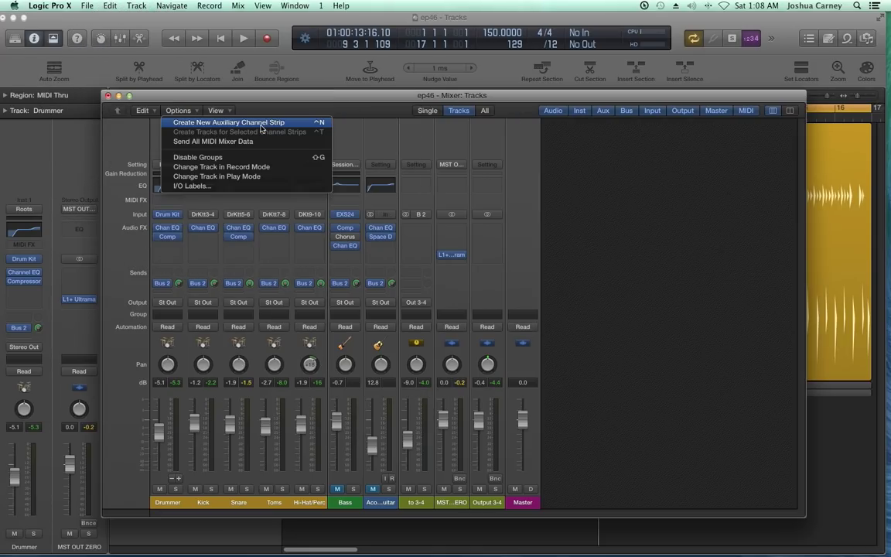
click(683, 236)
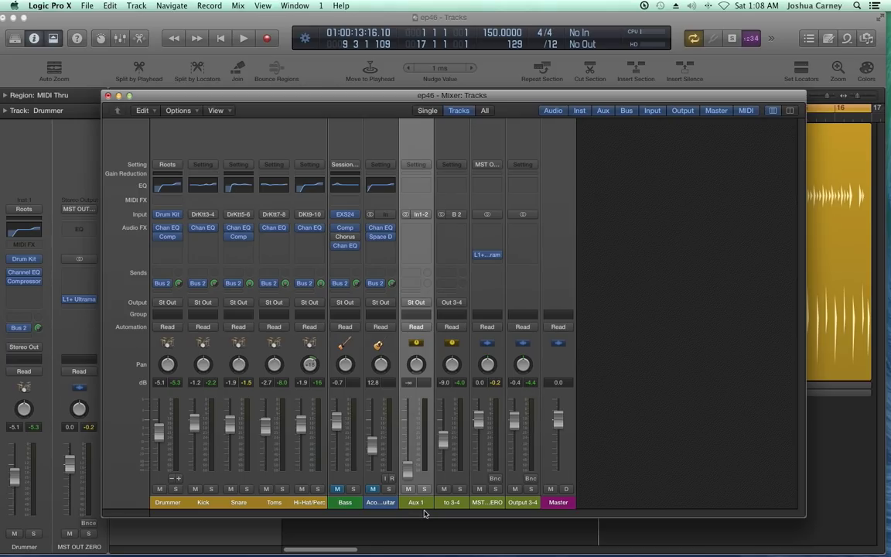
double_click(416, 502)
text(Drum Verb)
key(Return)
Insert a stereo Space Designer reverb on the Drum Verb channel
click(416, 228)
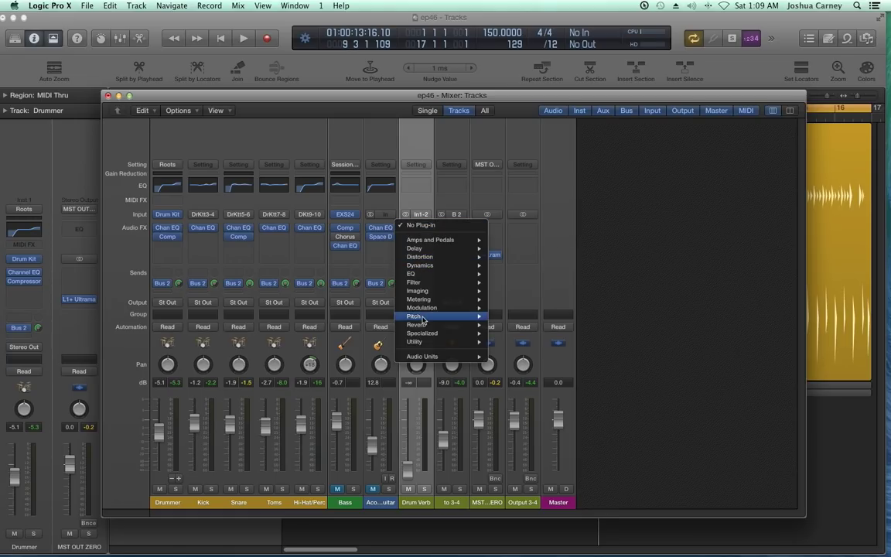
mouse_move(463, 327)
mouse_move(542, 351)
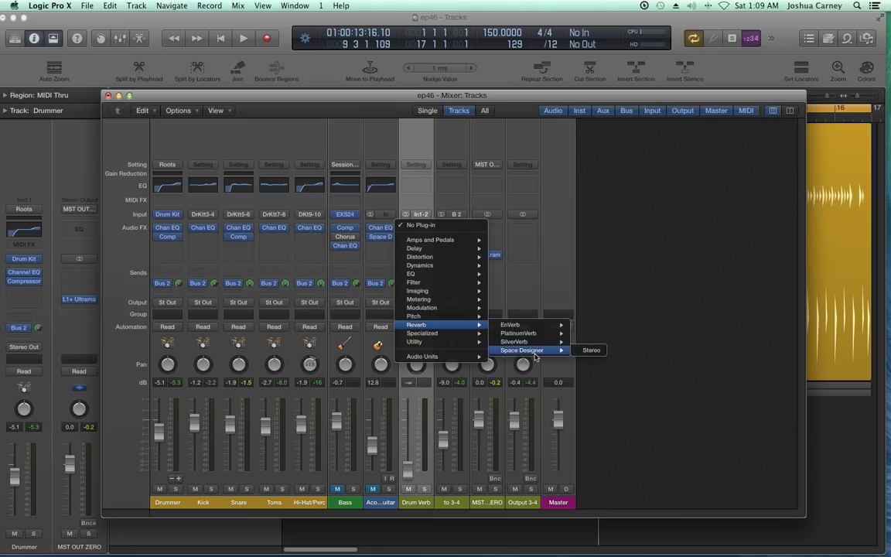
click(591, 351)
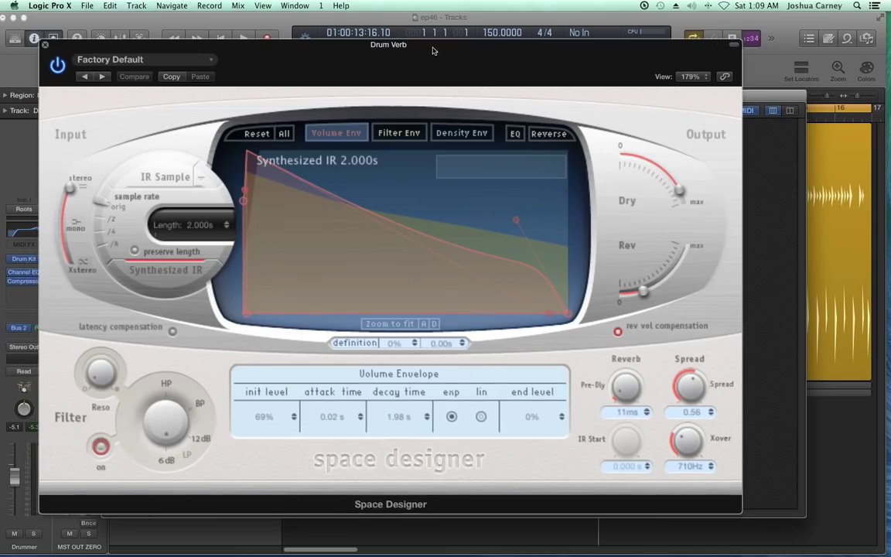
Load the 1.8s Drum Plate preset from the medium-space plate reverbs in Space Designer and close the plug-in window
click(174, 61)
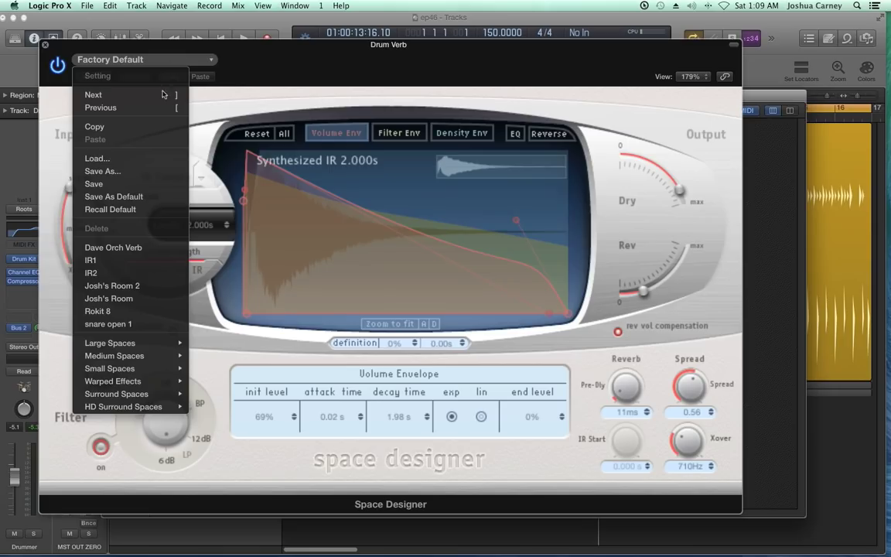
mouse_move(133, 356)
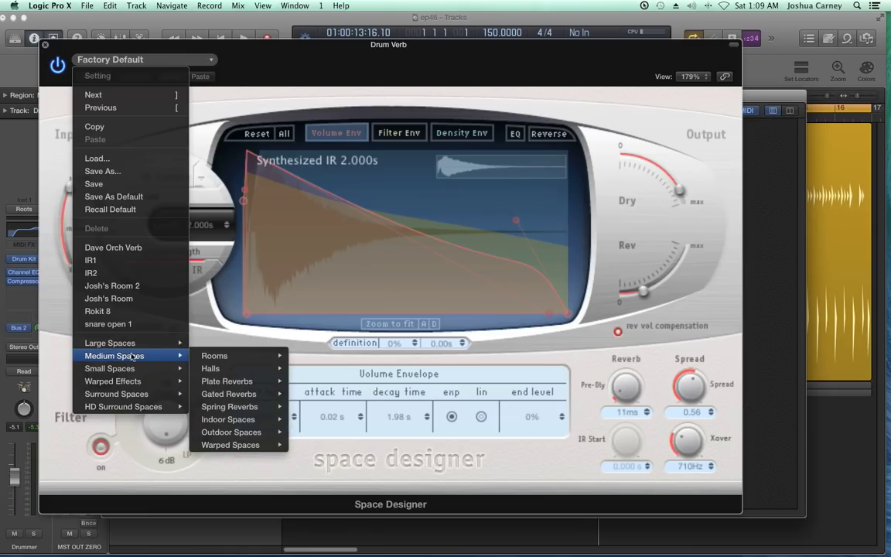
mouse_move(216, 359)
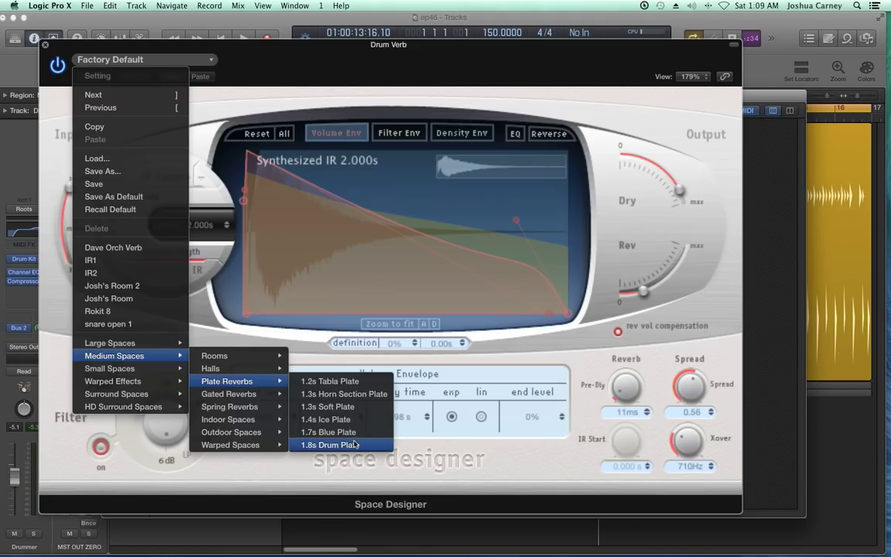
click(358, 445)
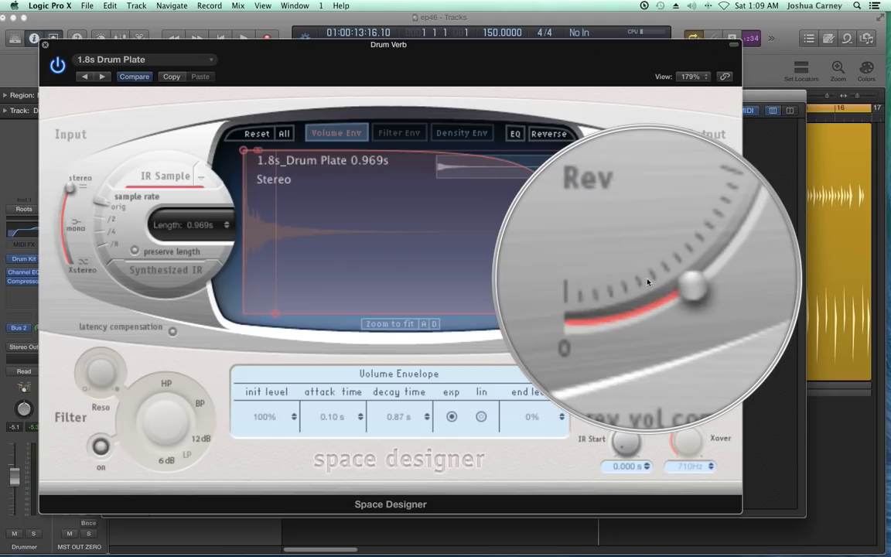
drag(647, 280, 689, 294)
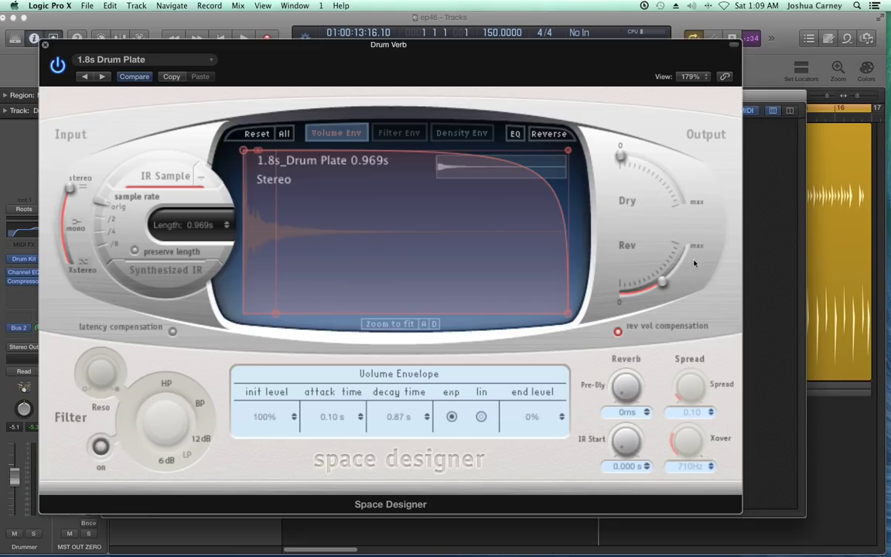
click(44, 43)
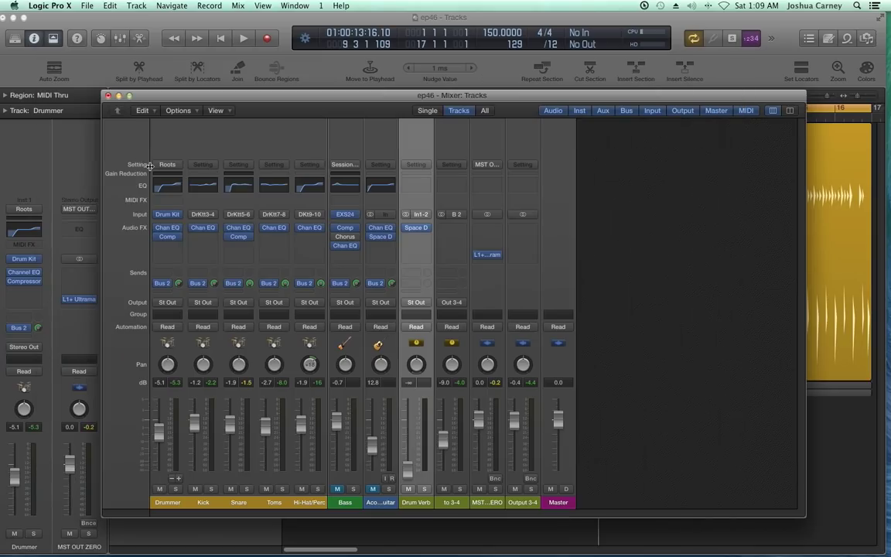
Set the Drum Verb fader to 0.0 dB and its input to No Input
alt+click(408, 467)
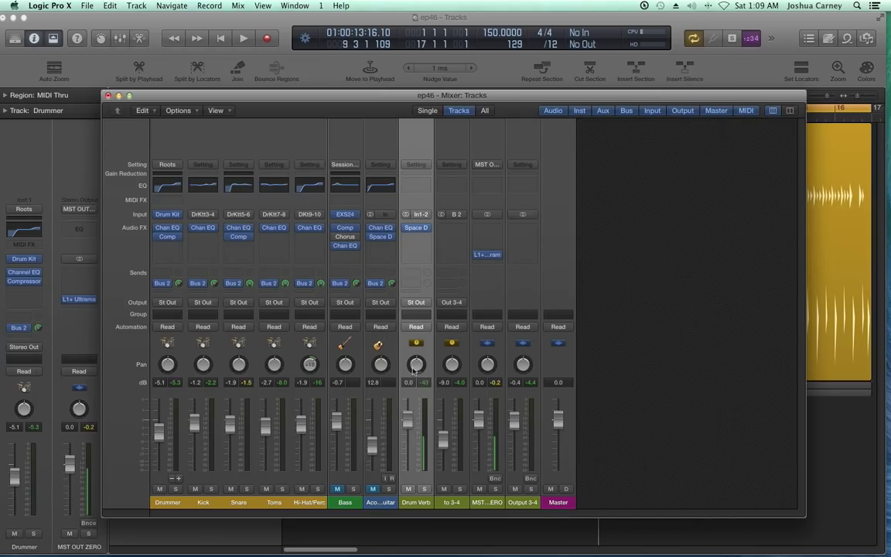
click(421, 214)
click(428, 325)
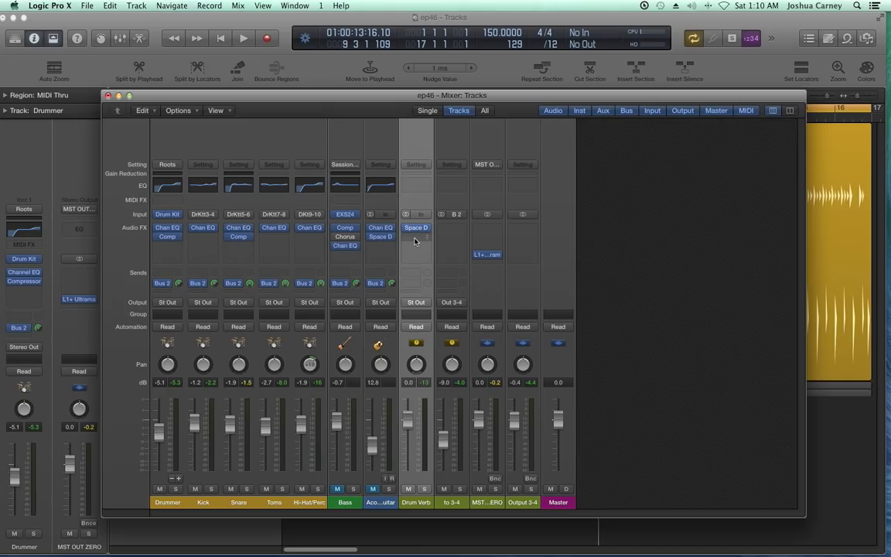
Hide the Bass and Acoustic Guitar tracks and reopen the Mixer
click(358, 504)
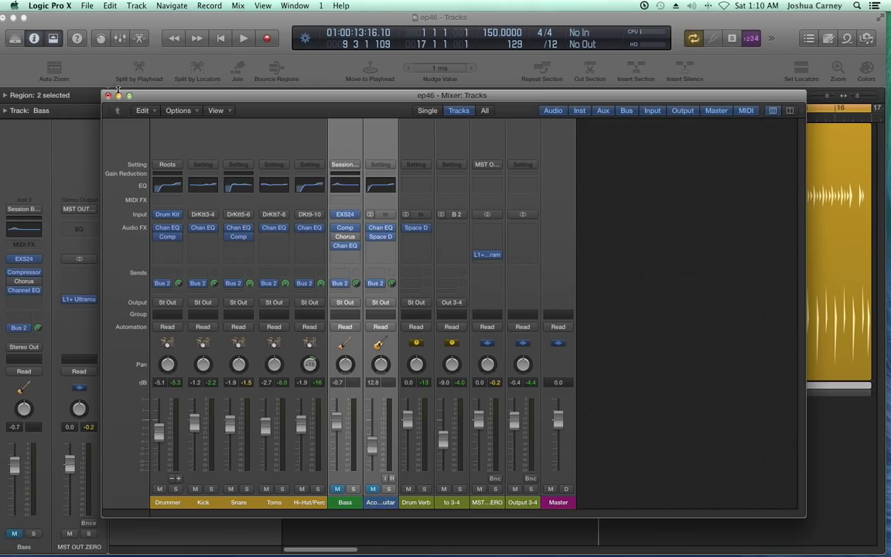
click(109, 95)
click(432, 445)
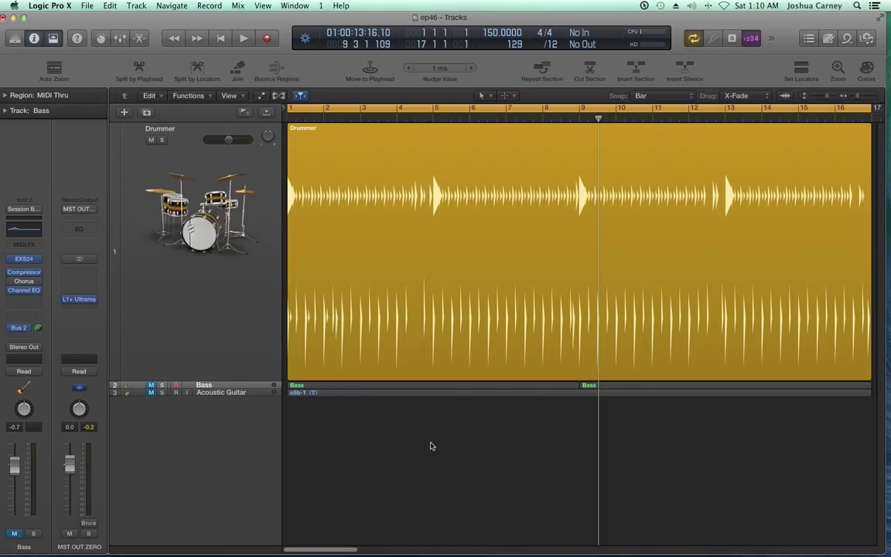
key(ctrl+h)
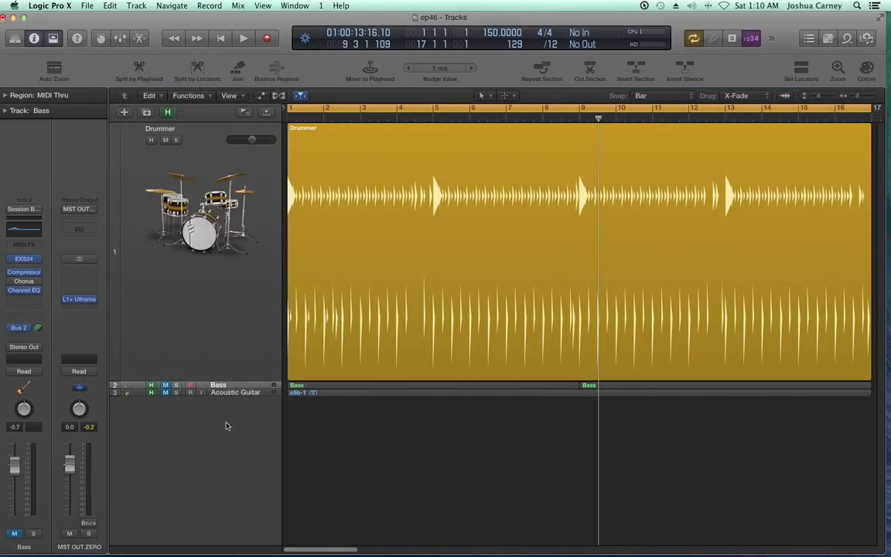
key(h)
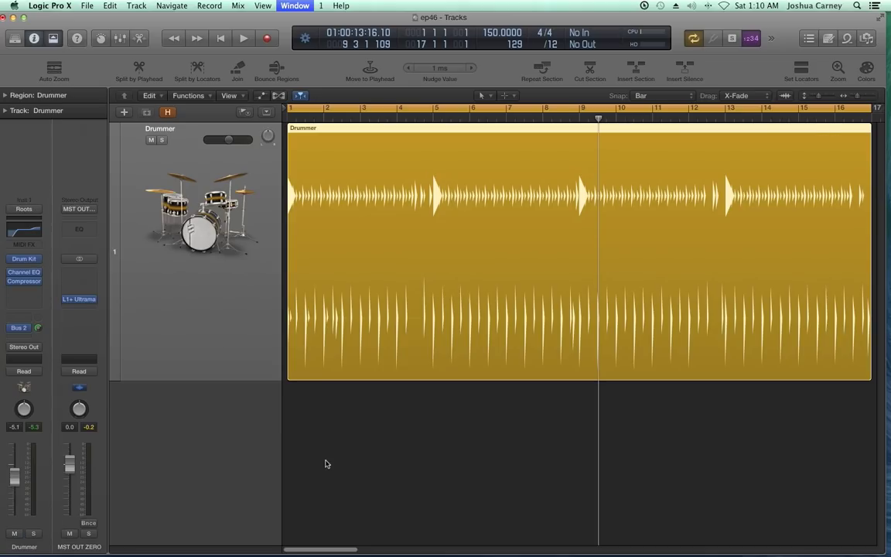
key(super+2)
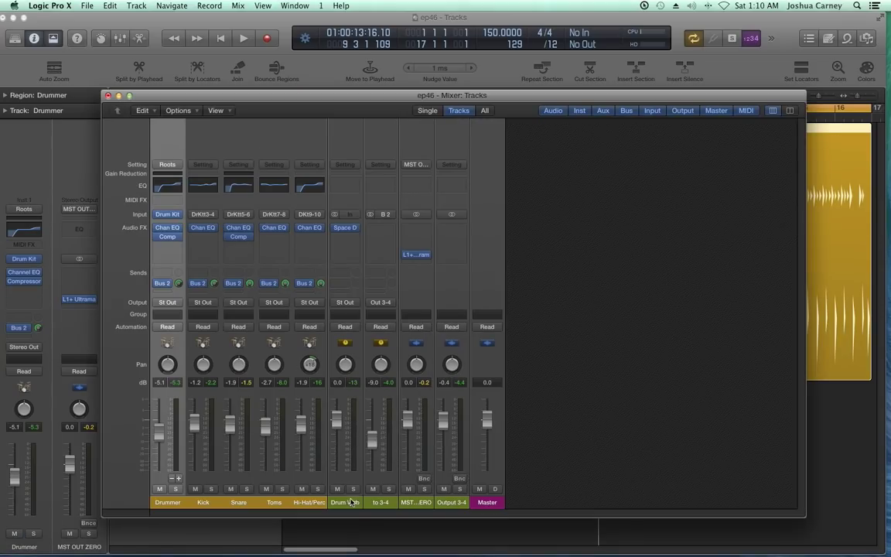
Set the input of the Drum Verb channel to Bus 1
click(352, 503)
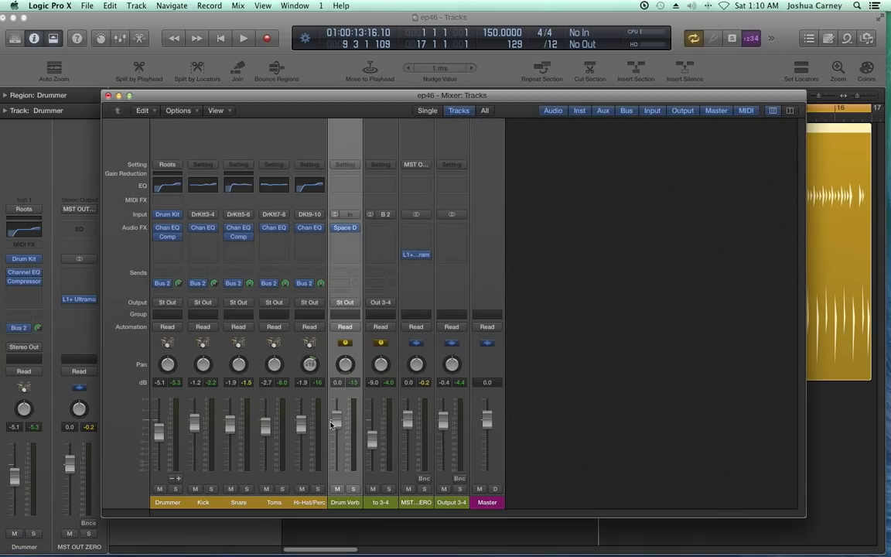
drag(205, 506, 299, 505)
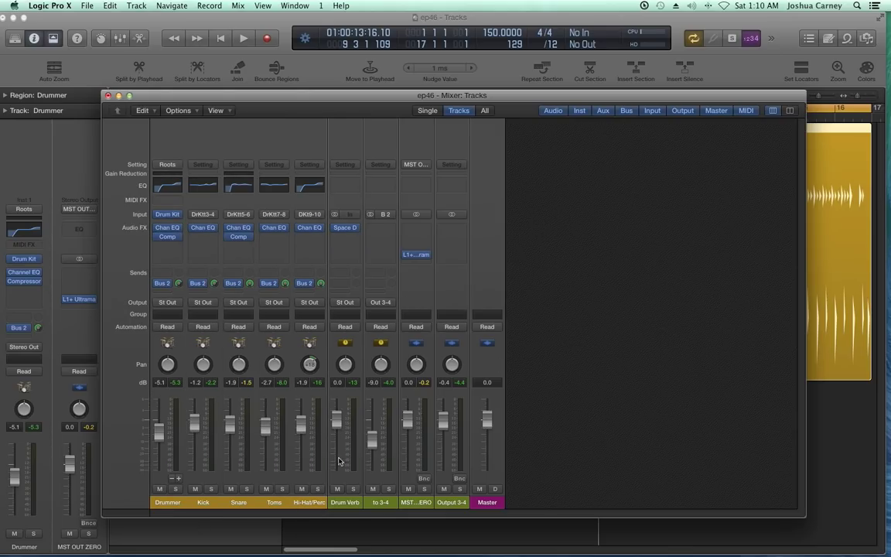
click(346, 503)
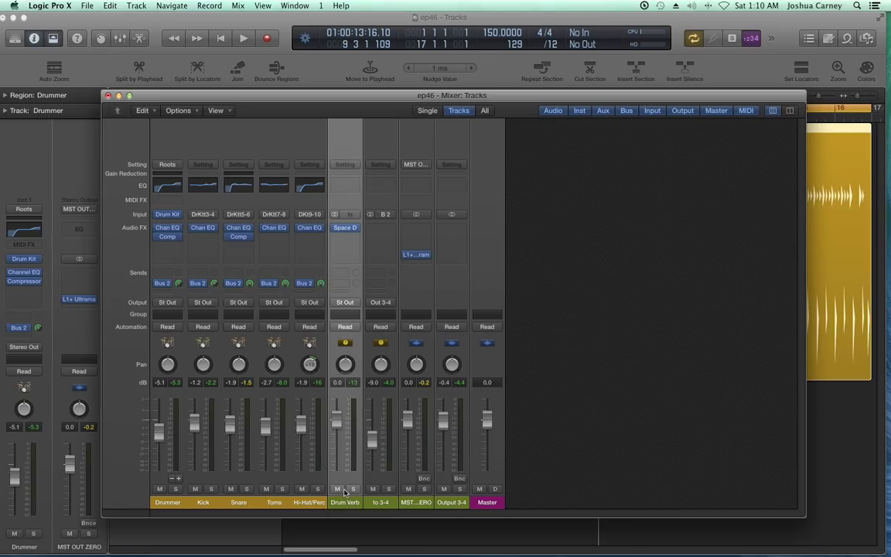
click(345, 215)
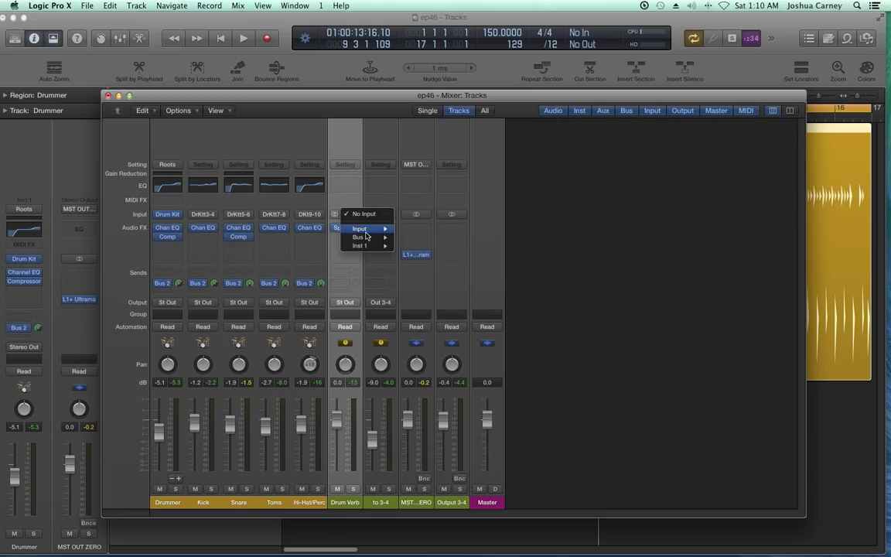
mouse_move(360, 237)
click(424, 239)
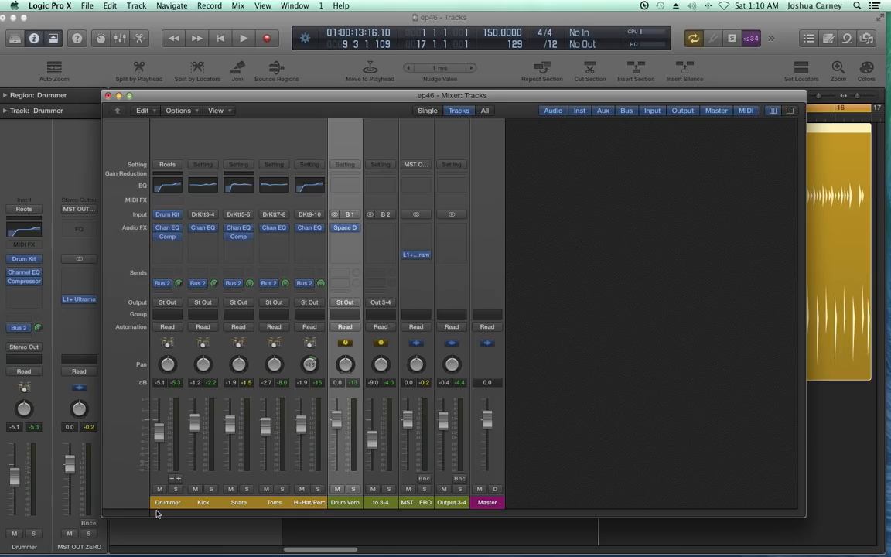
Add a Bus 1 (Drum Verb) send to the Drummer, Kick, Snare, Toms and Hi-Hat/Perc channels together
drag(175, 504, 298, 504)
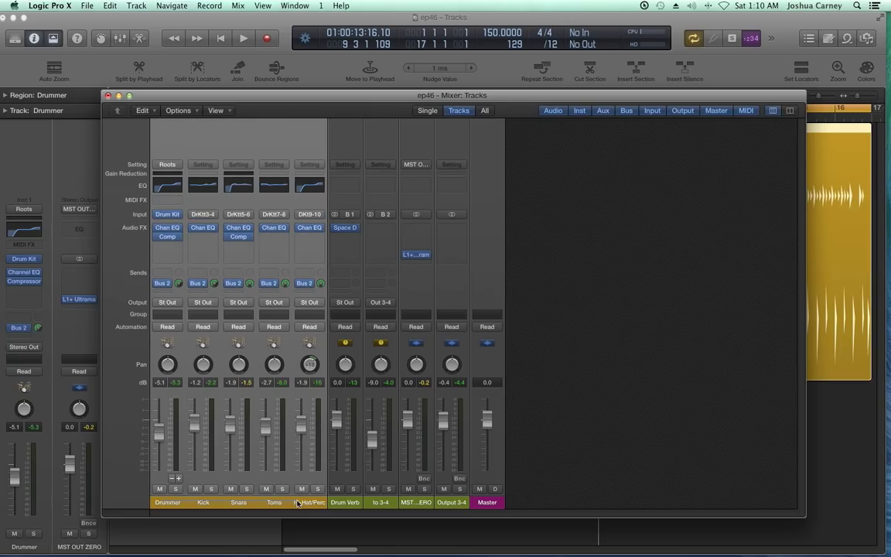
click(164, 284)
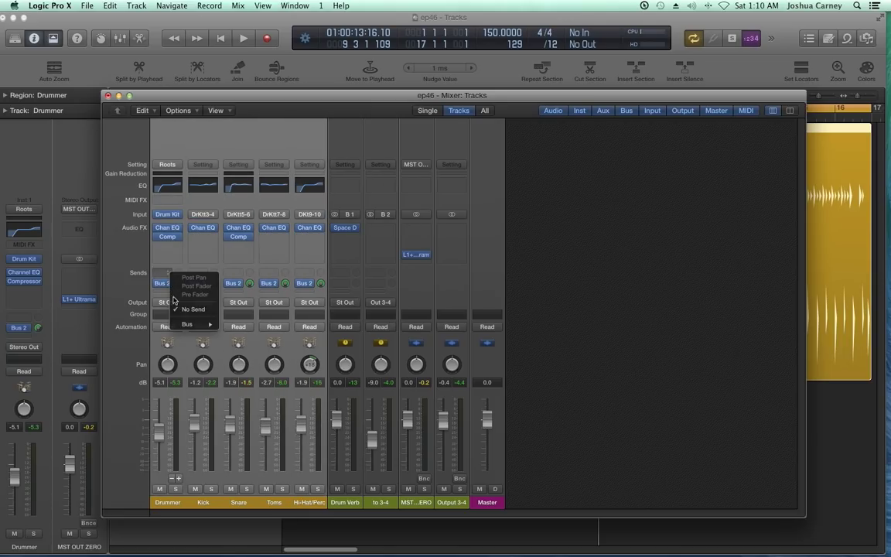
mouse_move(200, 325)
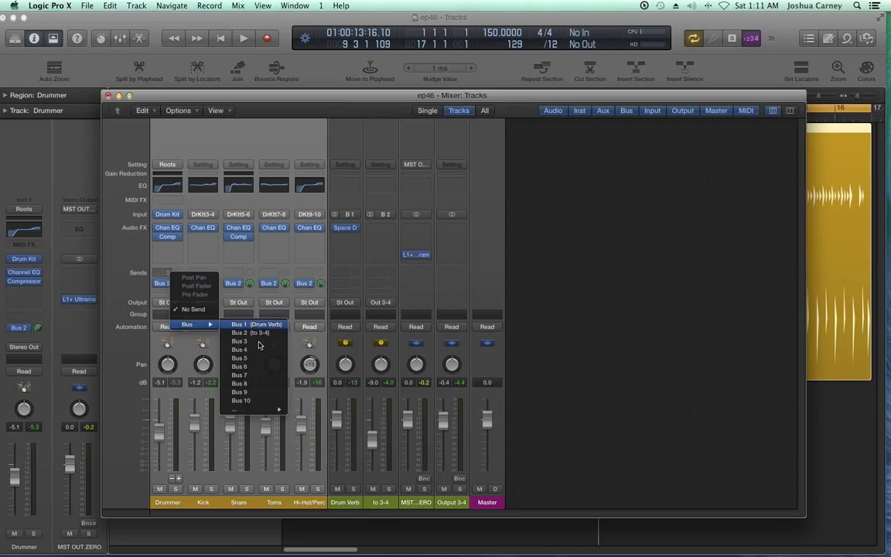
click(252, 325)
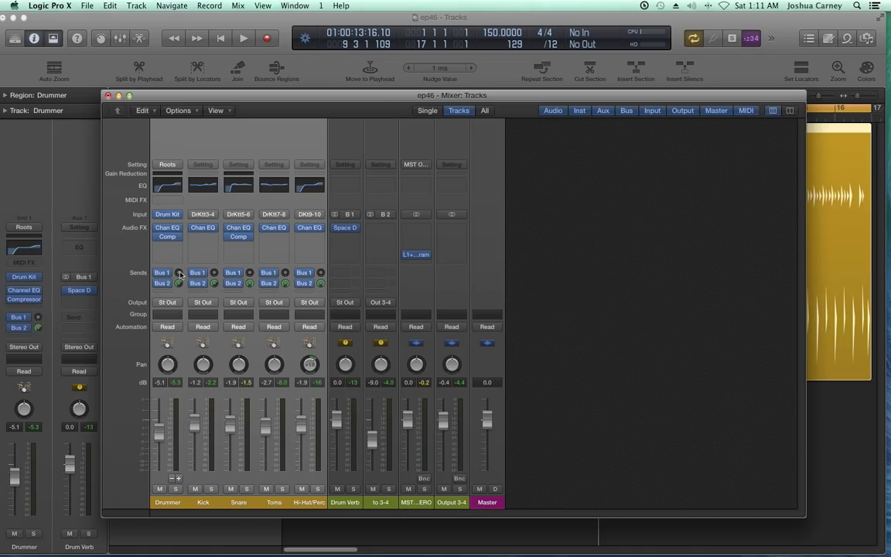
Raise the Bus 1 sends on all drum channels and fine-tune the Drummer, Kick, Snare and Hi-Hat/Perc amounts individually
drag(179, 272, 179, 263)
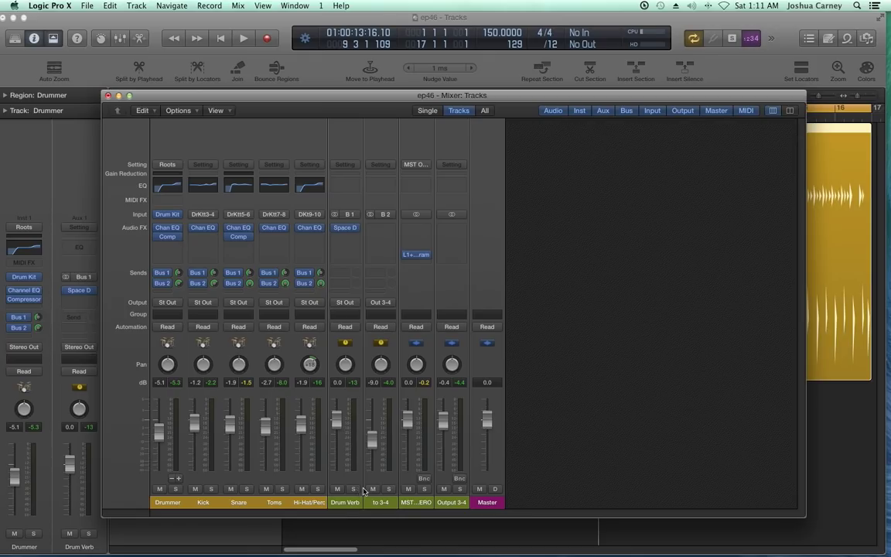
drag(177, 272, 177, 273)
drag(216, 274, 216, 274)
drag(249, 272, 249, 273)
drag(321, 272, 321, 272)
Play the full kit with reverb, solo Drum Verb to hear it alone from the start, and unsolo it
key(space)
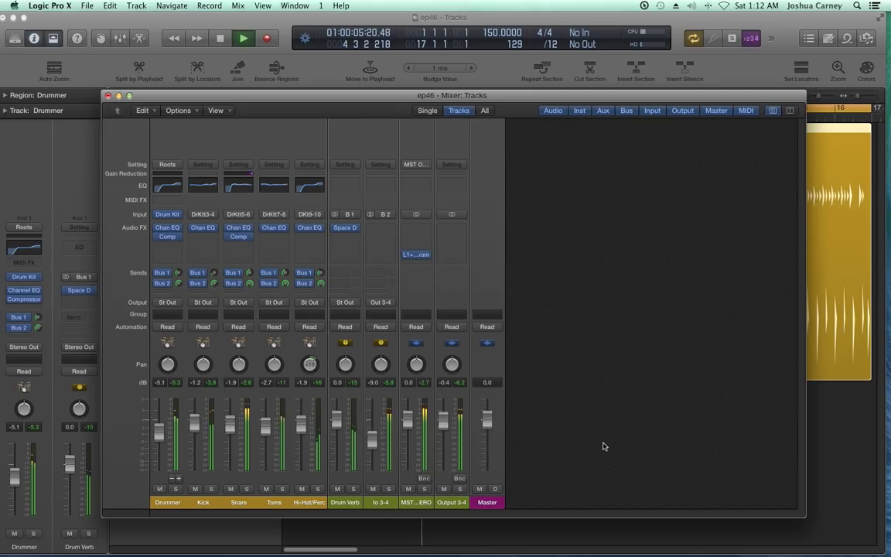
key(space)
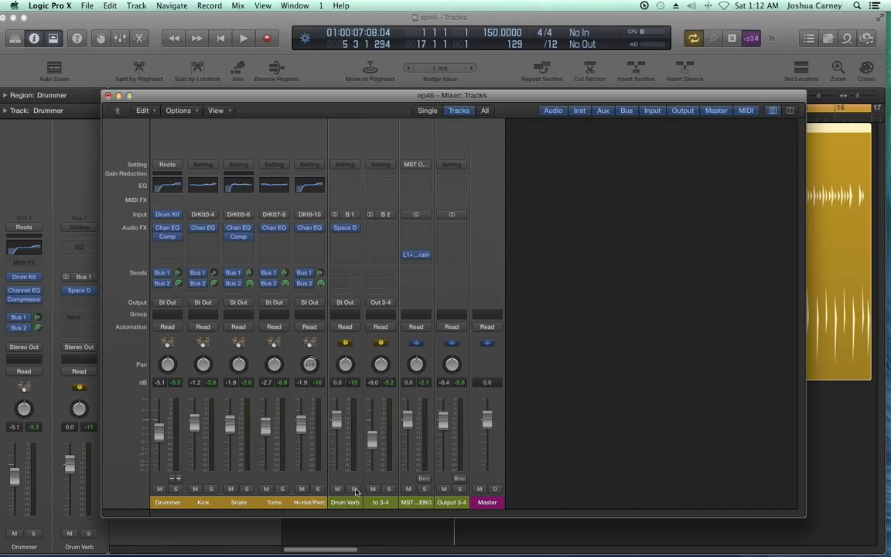
click(356, 490)
key(Return)
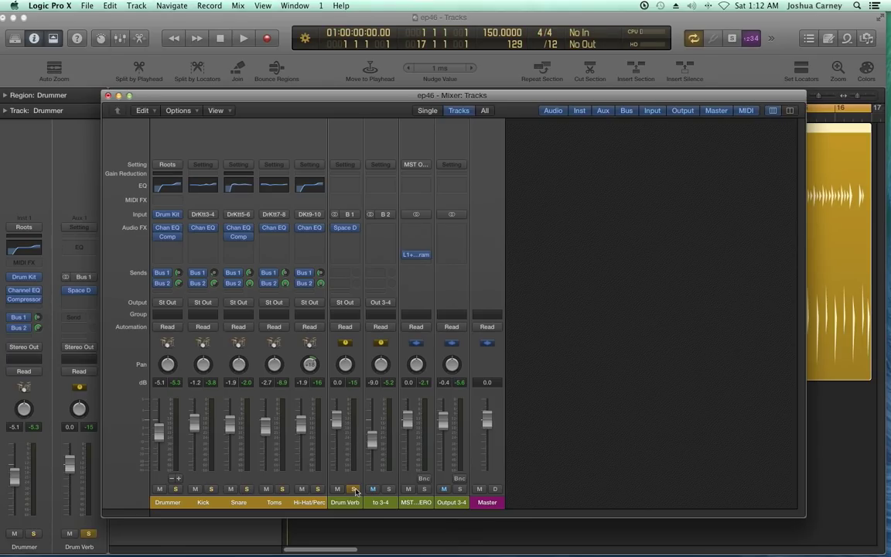
key(space)
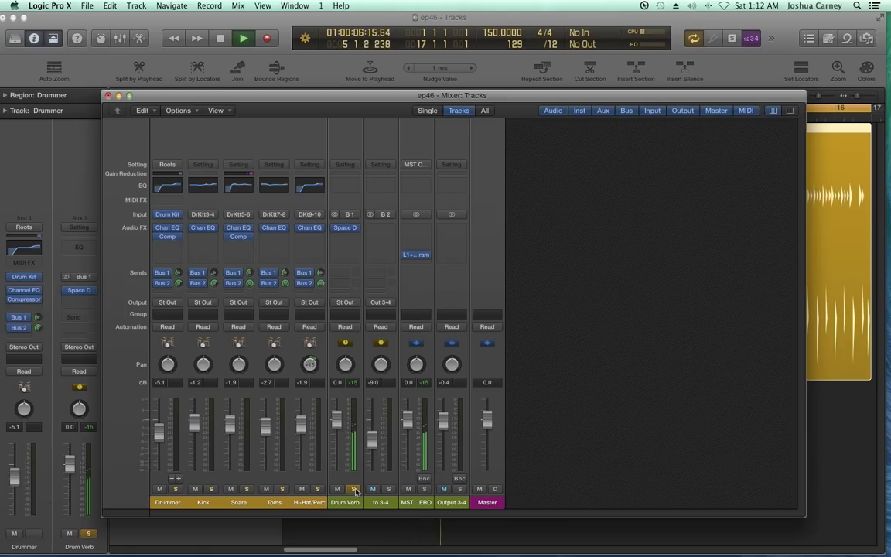
key(space)
click(353, 489)
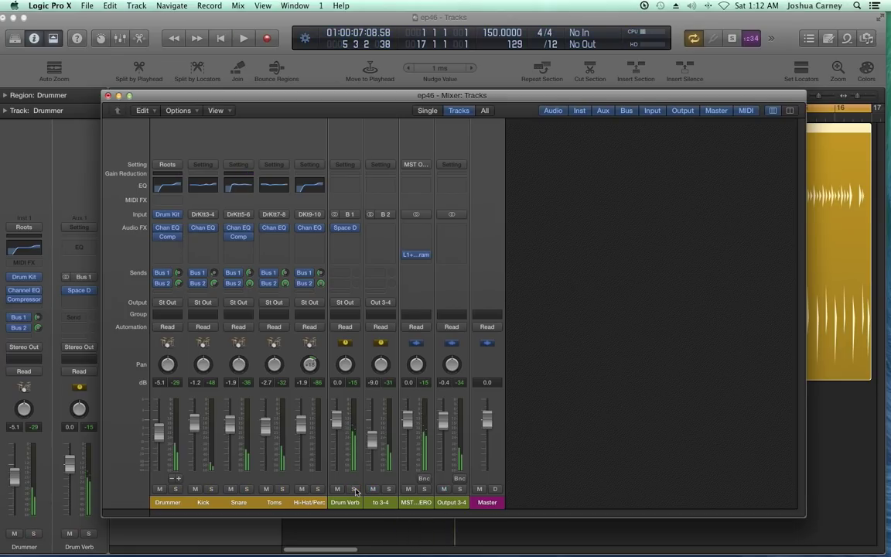
Add a Bus 2 send to the Drum Verb channel
click(345, 282)
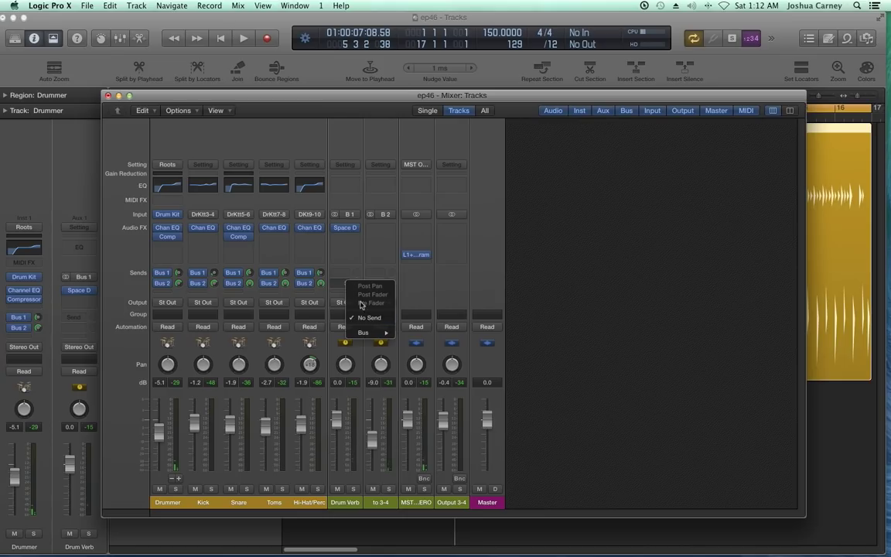
mouse_move(364, 332)
click(418, 341)
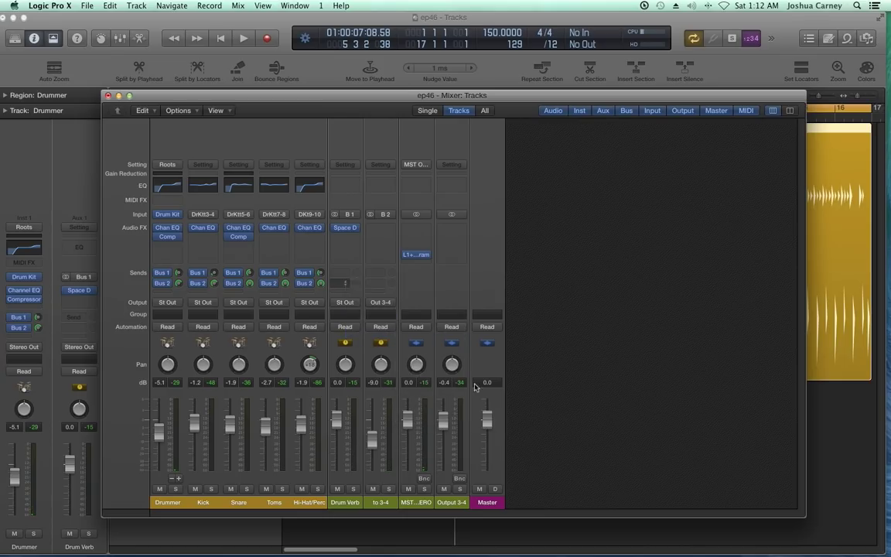
Solo the Drum Verb channel, play it from the start to hear the reverb alone, and unsolo it
key(space)
click(355, 489)
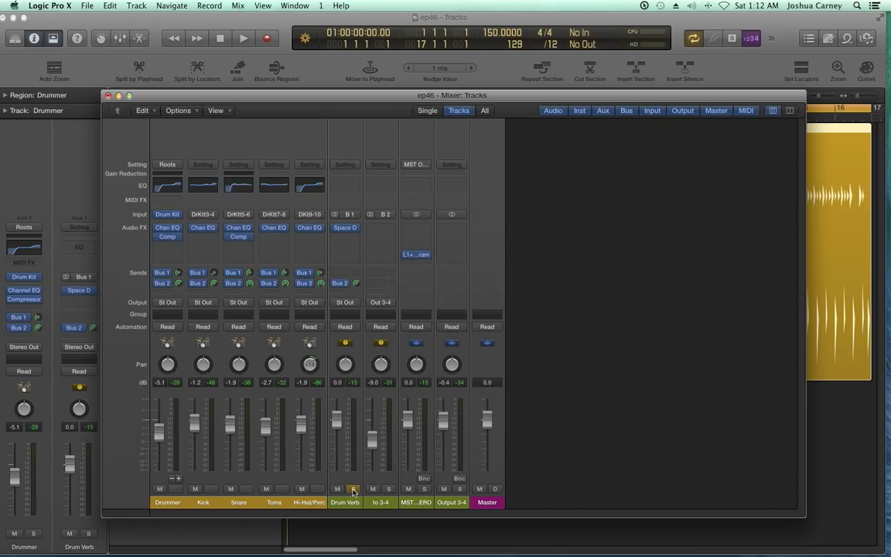
key(space)
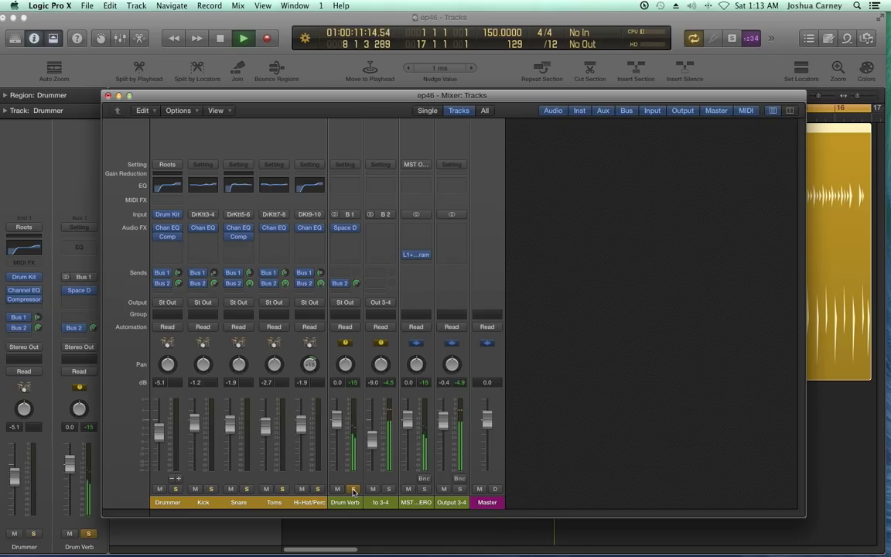
key(space)
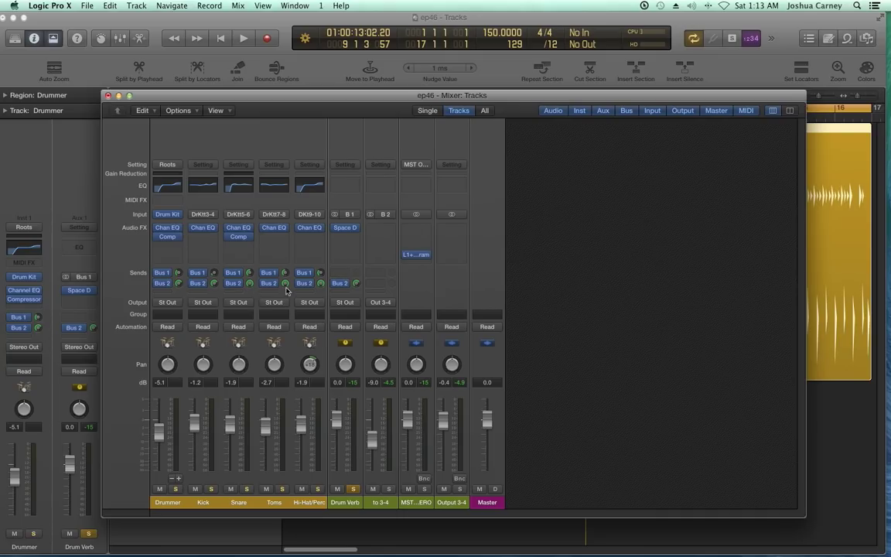
click(353, 490)
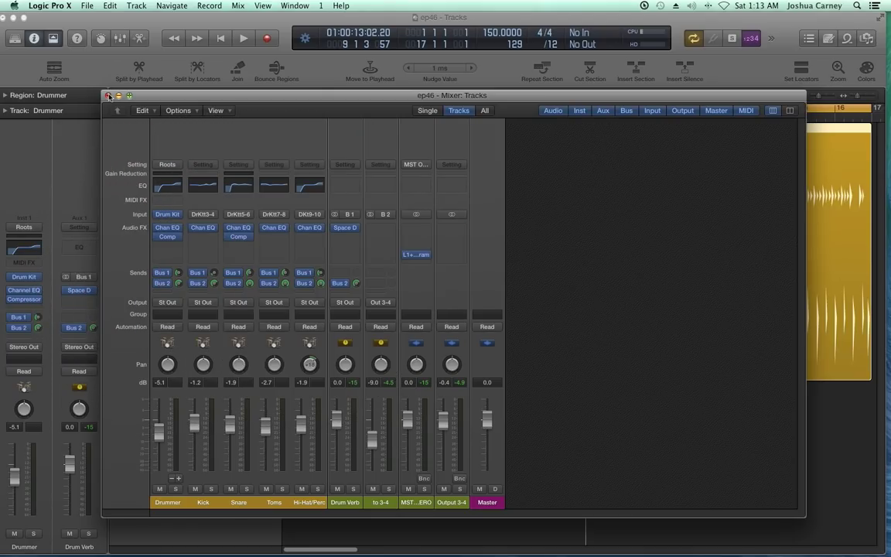
Close the mixer, enlarge the Drummer track vertically and play the mixed drums on their own
click(109, 96)
click(650, 438)
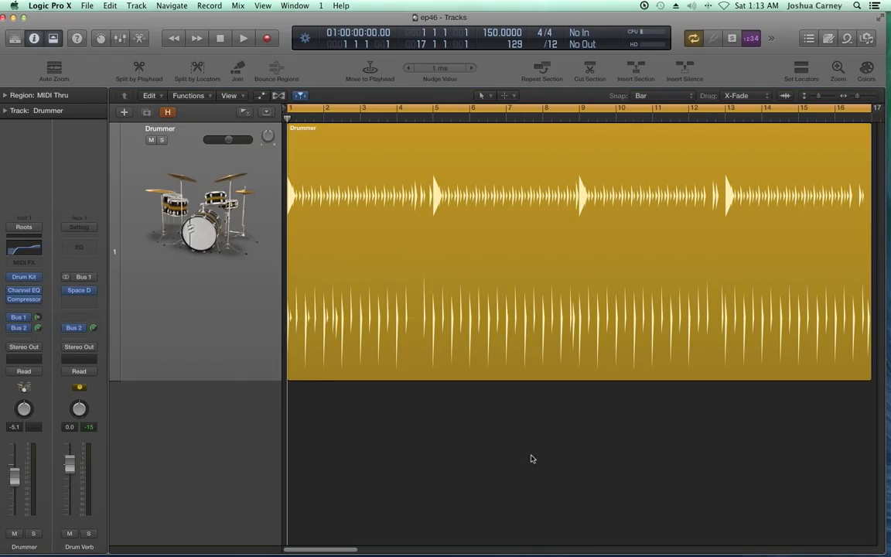
key(super+Down)
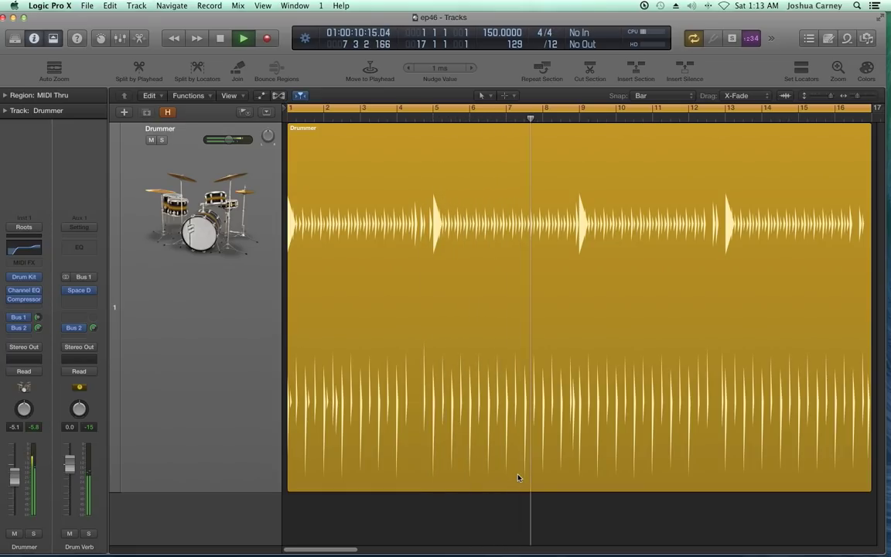
key(space)
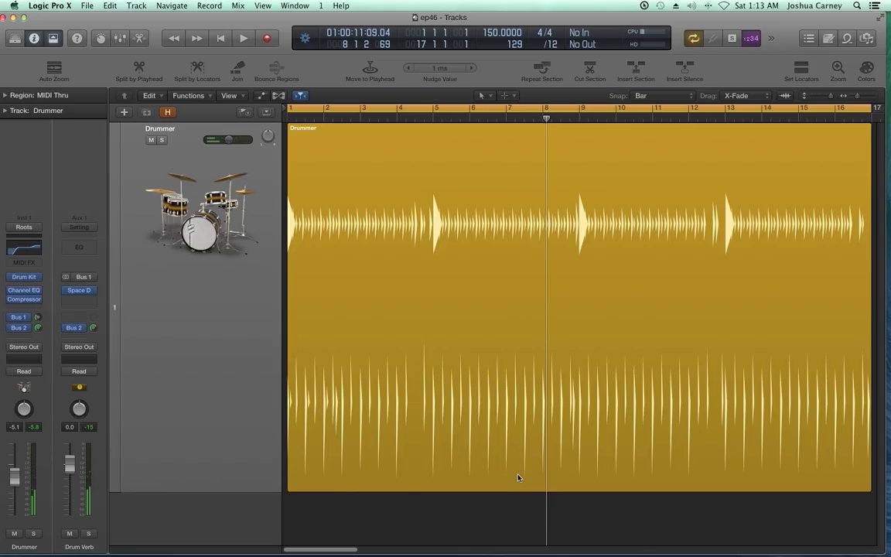
Shrink the Drummer track, enlarge and unmute Bass and Acoustic Guitar, and play all three tracks from the start
drag(148, 489, 149, 249)
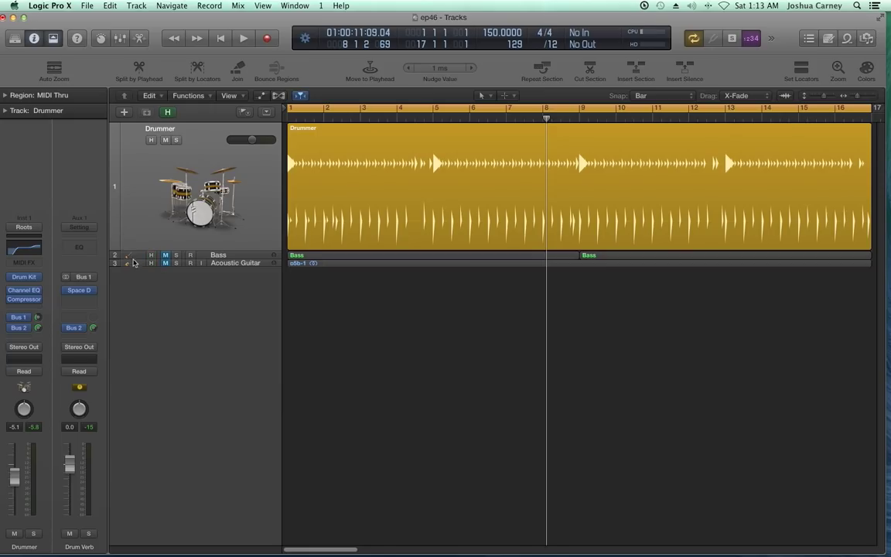
drag(115, 258, 124, 447)
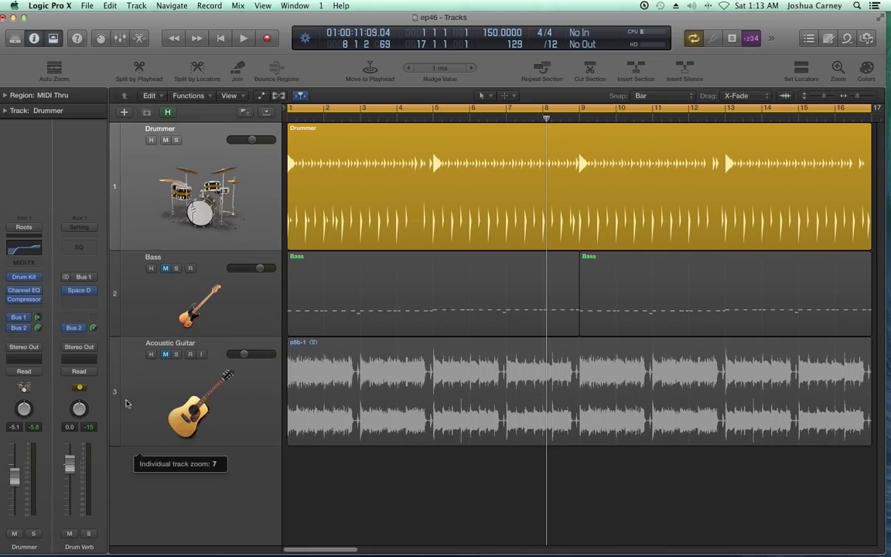
click(165, 268)
click(165, 355)
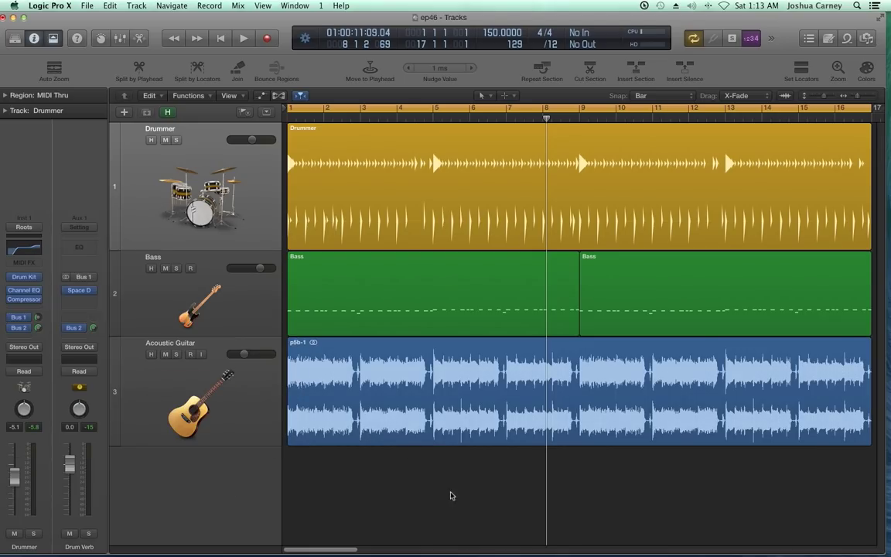
key(Return)
key(space)
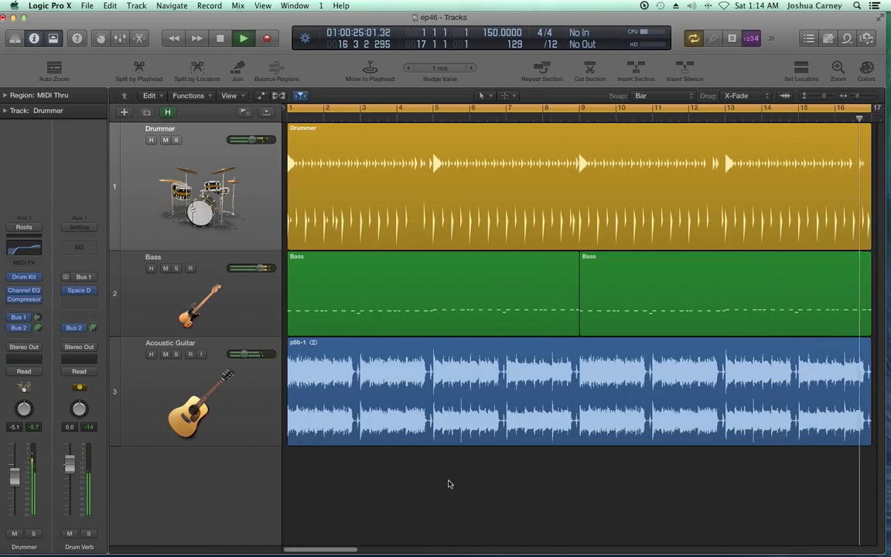
key(space)
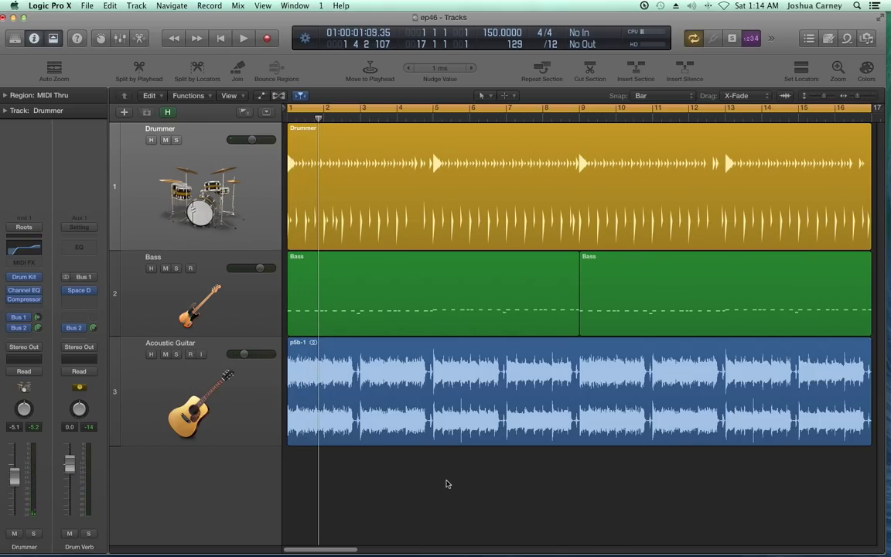
Delete the Bass track with its regions and the Acoustic Guitar track
click(244, 326)
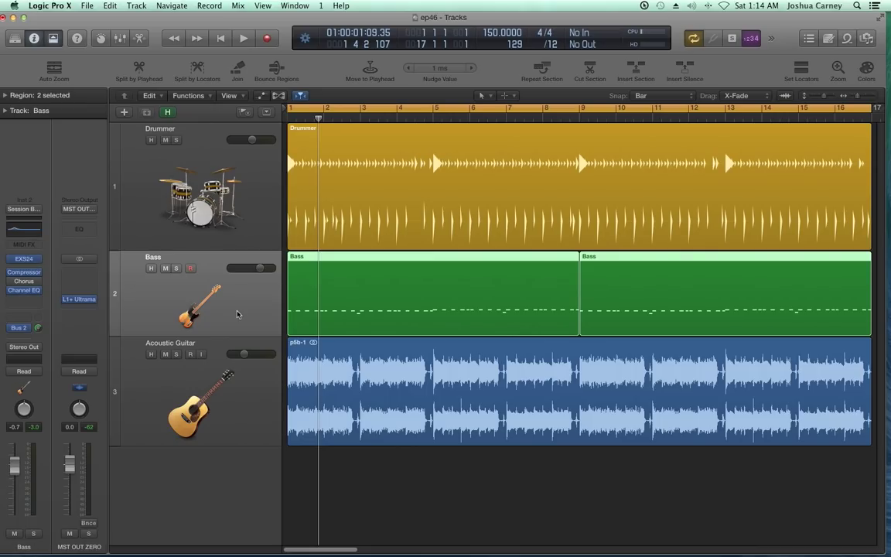
key(BackSpace)
key(super+BackSpace)
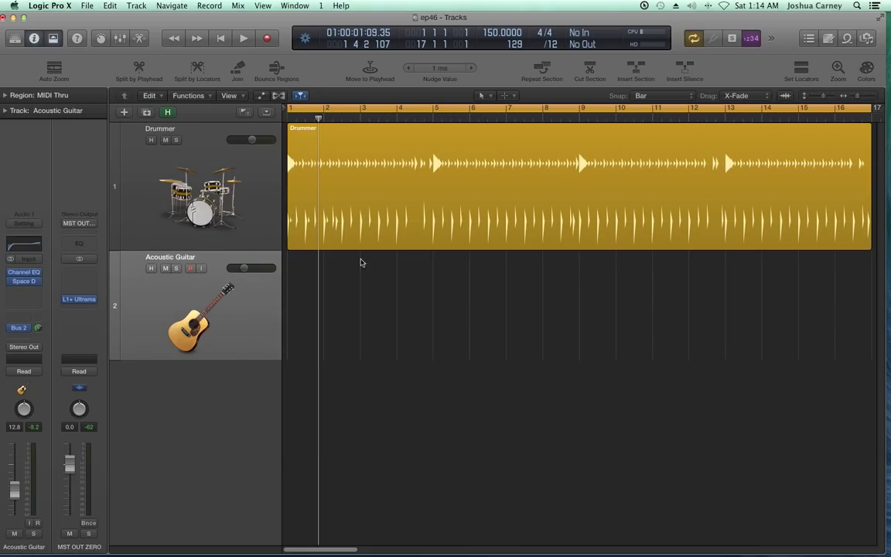
key(super+BackSpace)
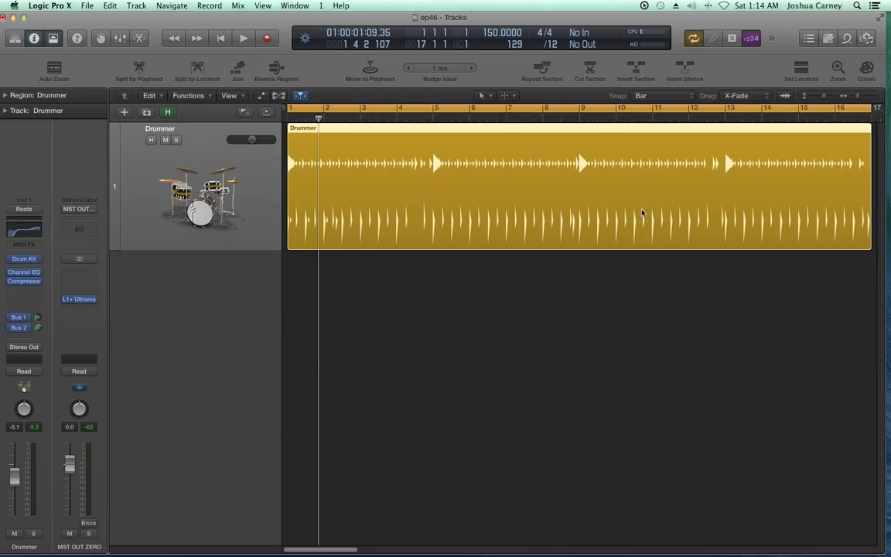
click(592, 308)
Examine the channels from Drummer through Drum Verb in the mixer to establish how many audio tracks are needed
key(x)
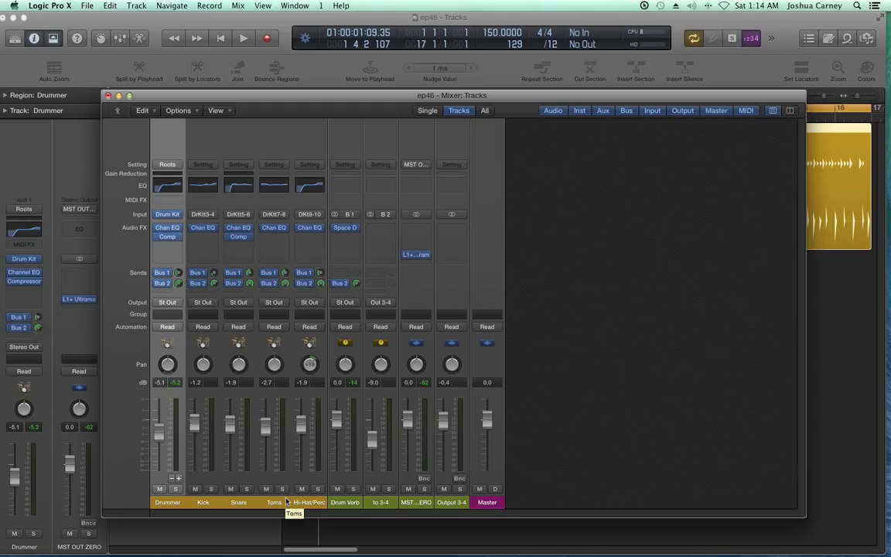
drag(169, 507, 335, 510)
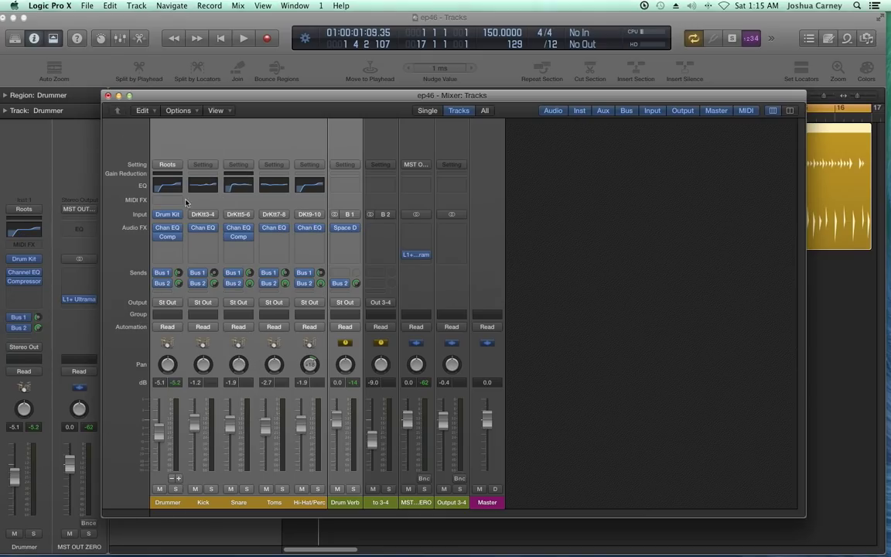
click(107, 95)
click(363, 281)
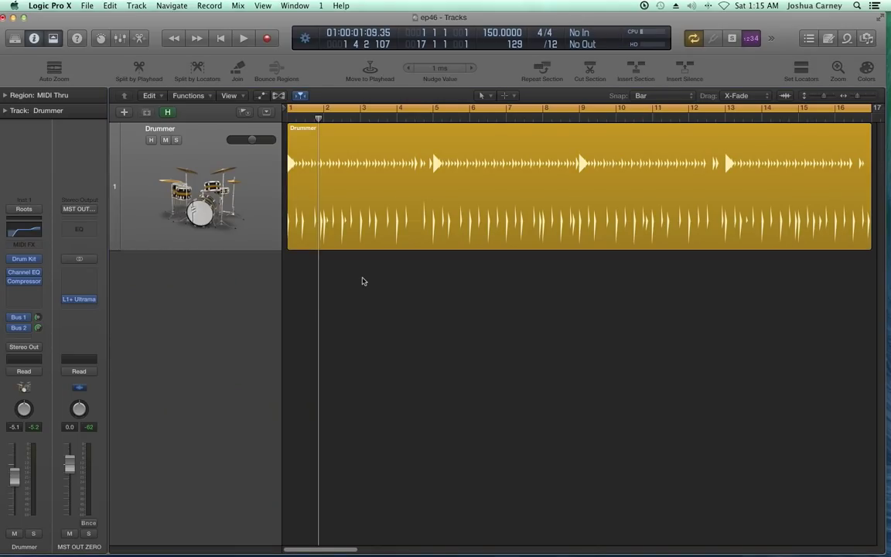
key(super+2)
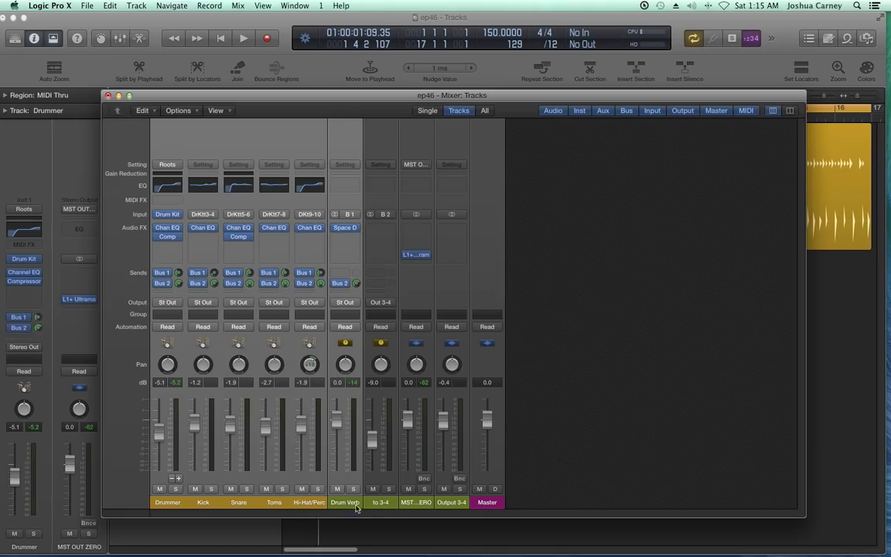
click(108, 96)
click(124, 113)
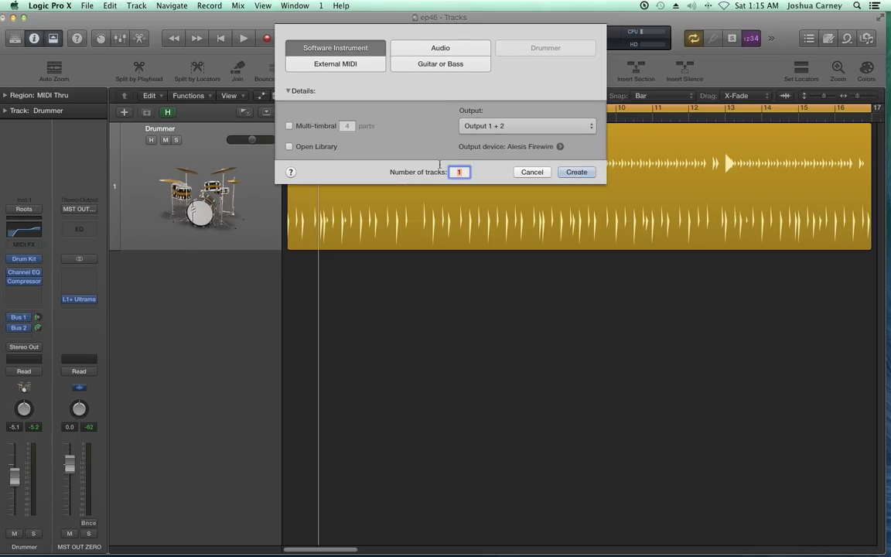
text(6)
click(576, 172)
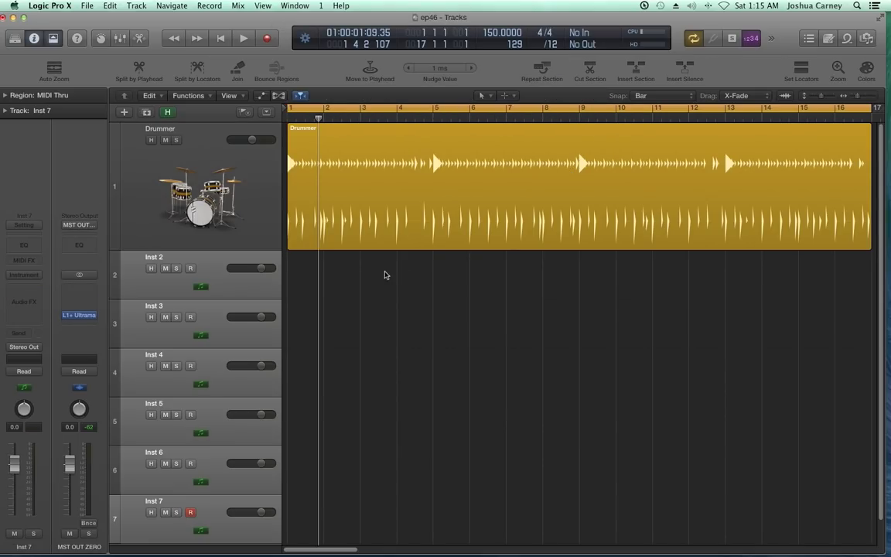
key(super+z)
Create six new audio tracks below the Drummer track with no input and output 1 + 2
click(142, 134)
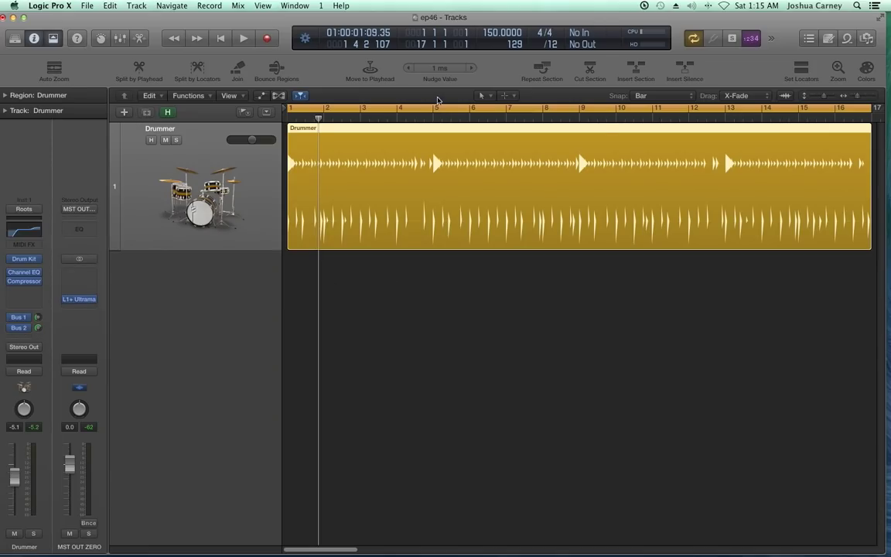
key(alt+super+n)
click(440, 48)
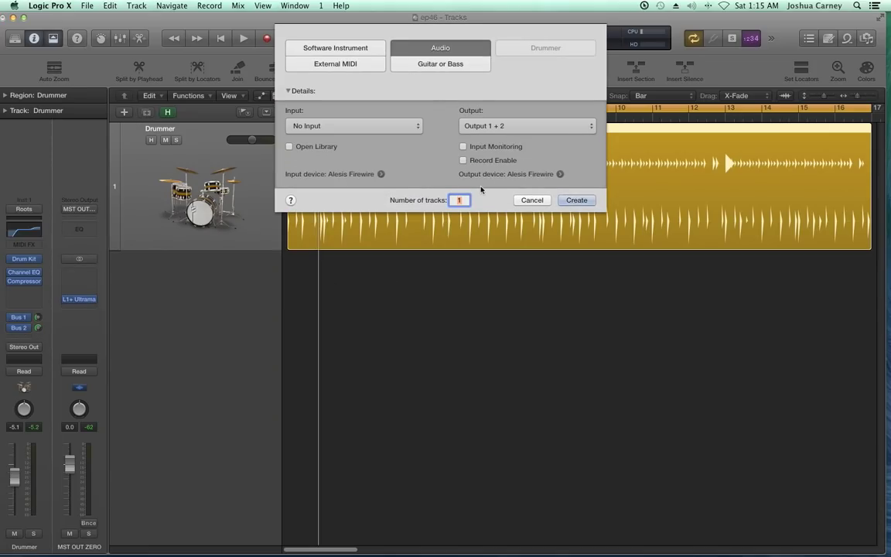
text(6)
click(577, 200)
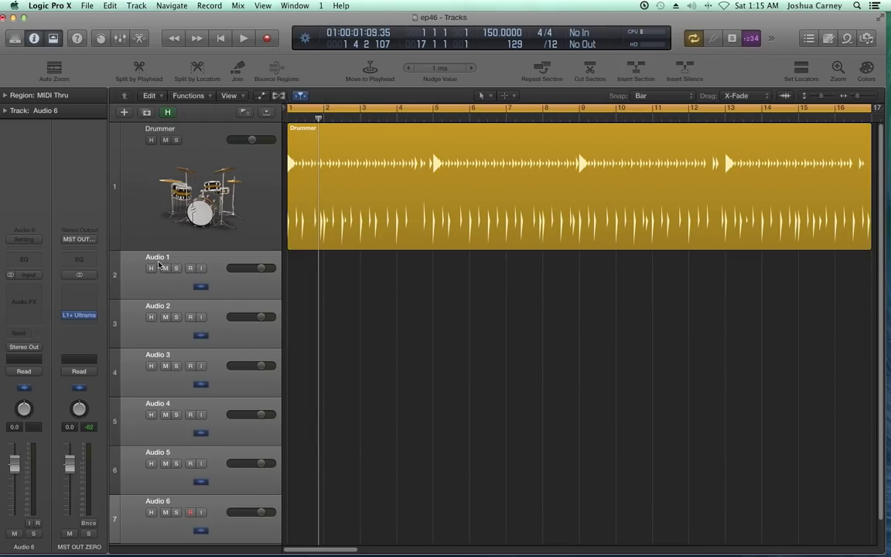
Rename the six audio tracks in order as Cymbals, Kick, Snare, Toms, HH and Reverb, and return the playhead to the start
double_click(159, 263)
text(Cymbal)
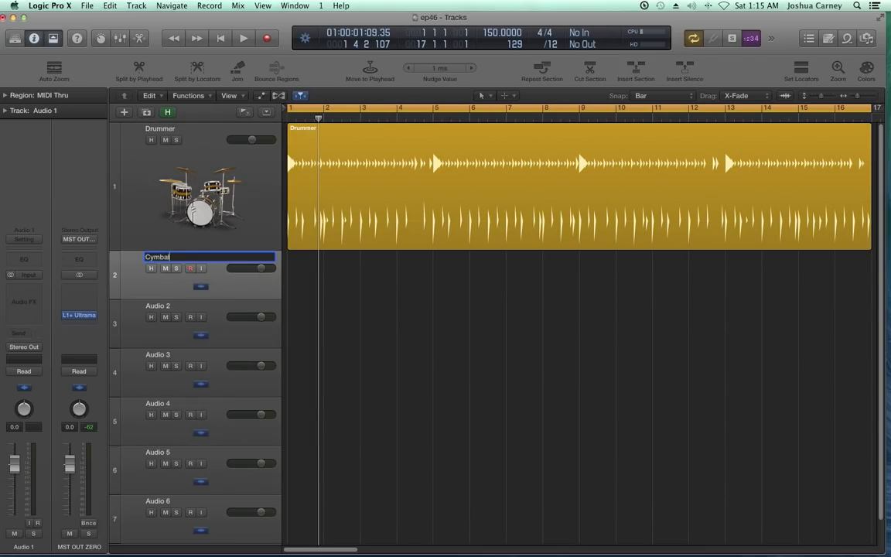
text(s)
key(Tab)
text(Kick)
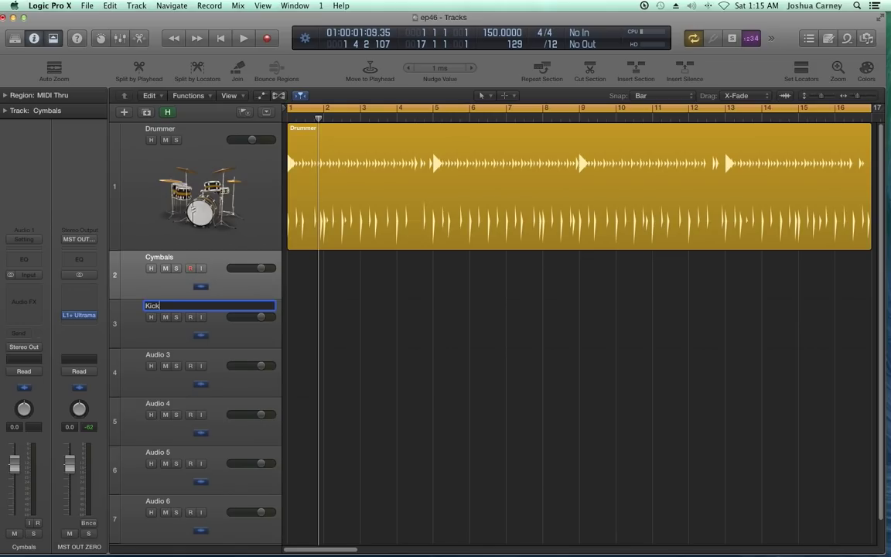
key(Tab)
text(Snare)
key(Tab)
text(Toms)
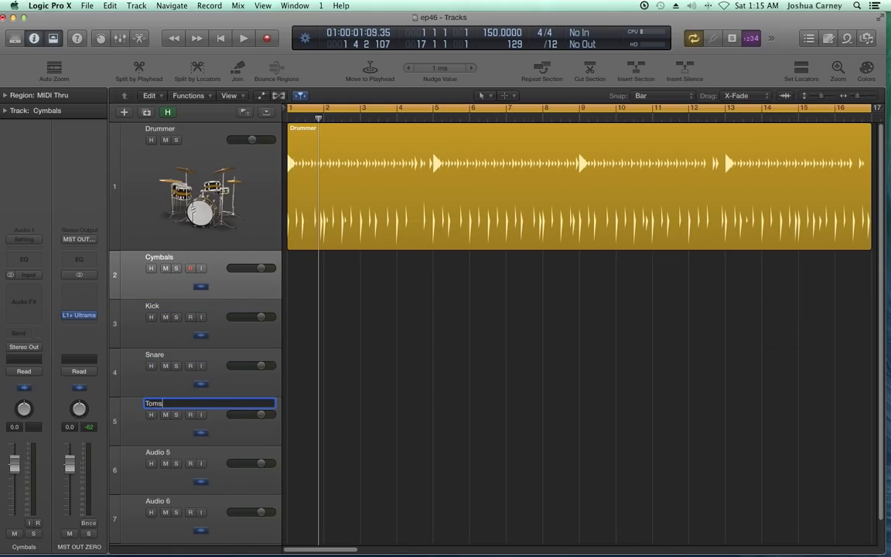
key(Tab)
text(HH)
key(Tab)
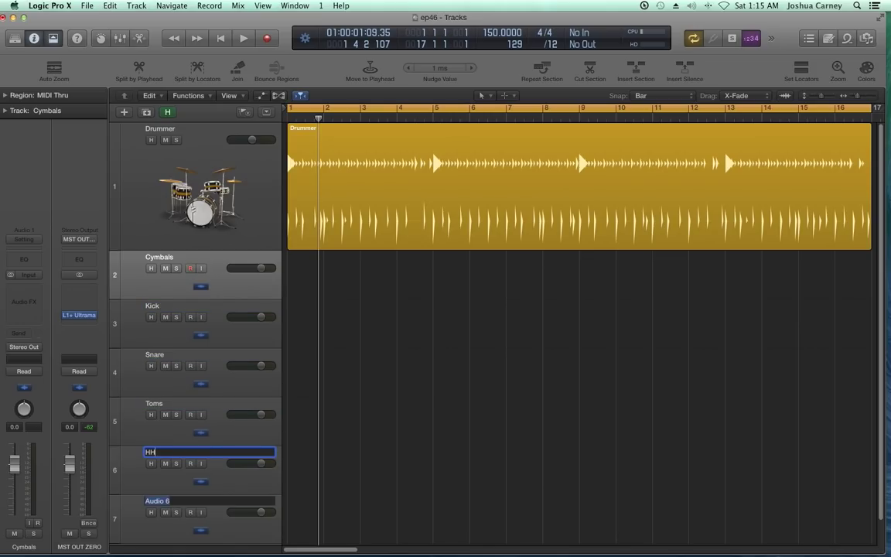
text(Reve)
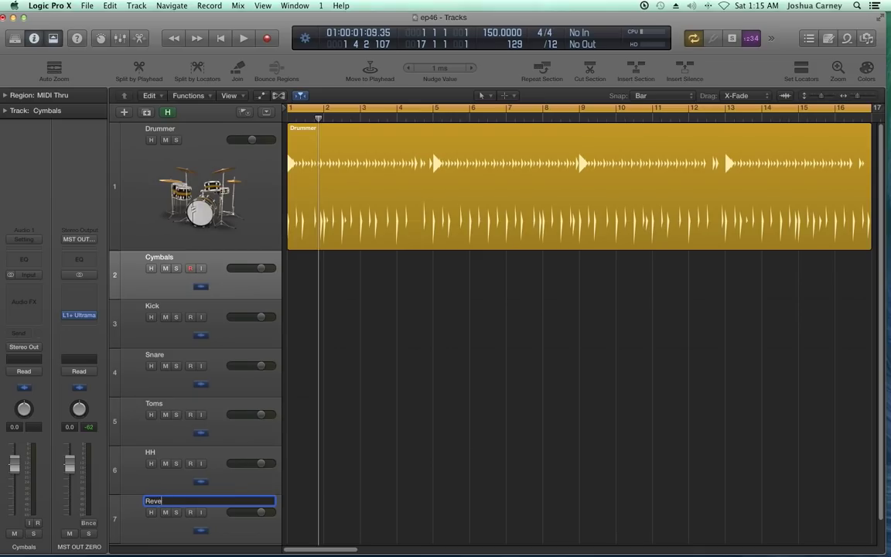
key(Return)
key(Return)
Assign ascending bus inputs Bus 3 through Bus 8 to the Cymbals, Kick, Snare, Toms, HH and Reverb channels, and deselect them
key(super+2)
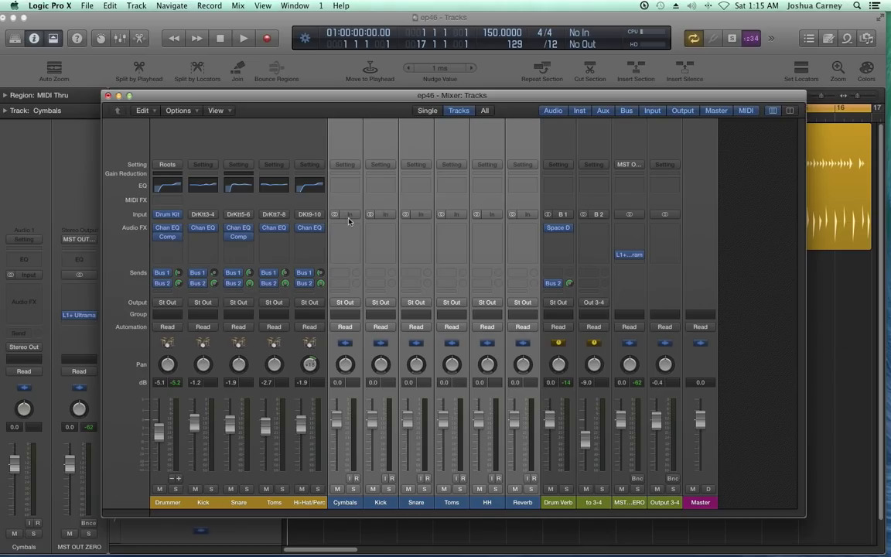
click(350, 215)
mouse_move(368, 236)
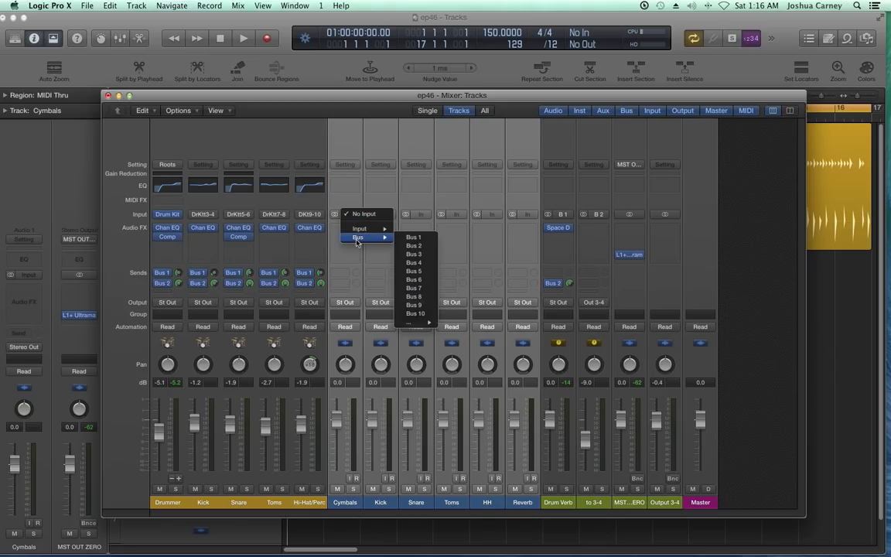
alt+click(433, 256)
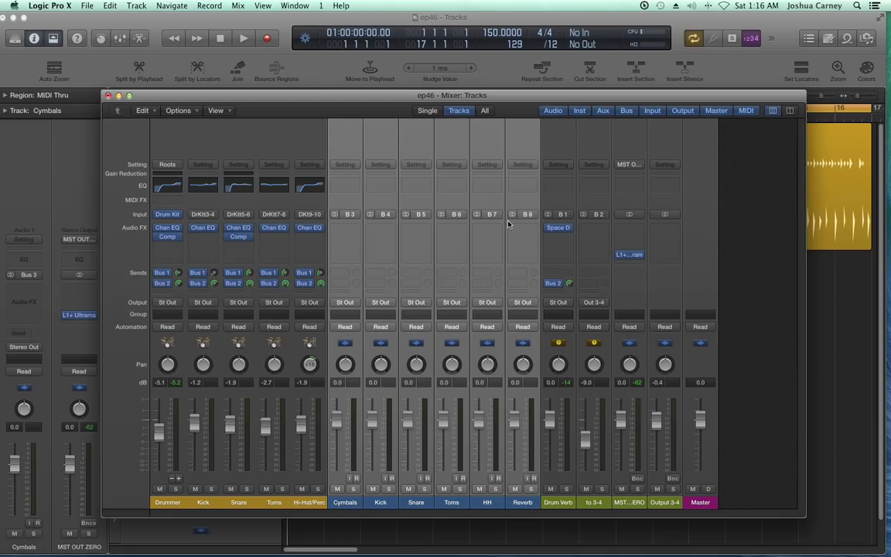
click(753, 252)
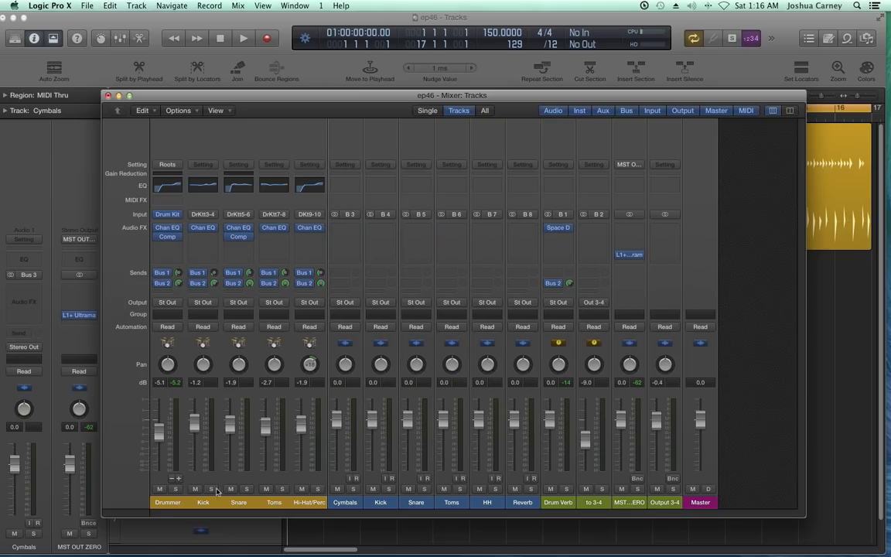
Route the outputs of the Drummer, Kick, Snare, Toms and Hi-Hat/Perc channels to ascending buses, Bus 3 through Bus 7, and deselect them
drag(171, 506, 297, 507)
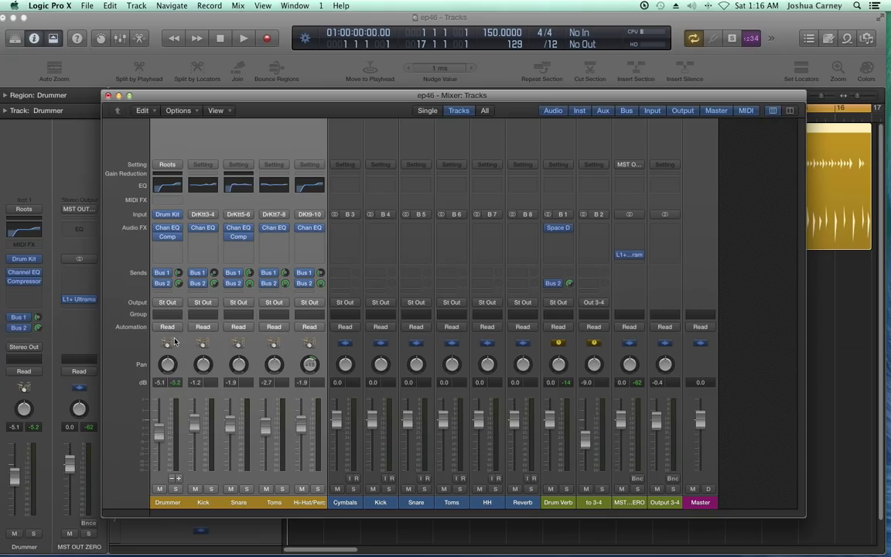
click(164, 303)
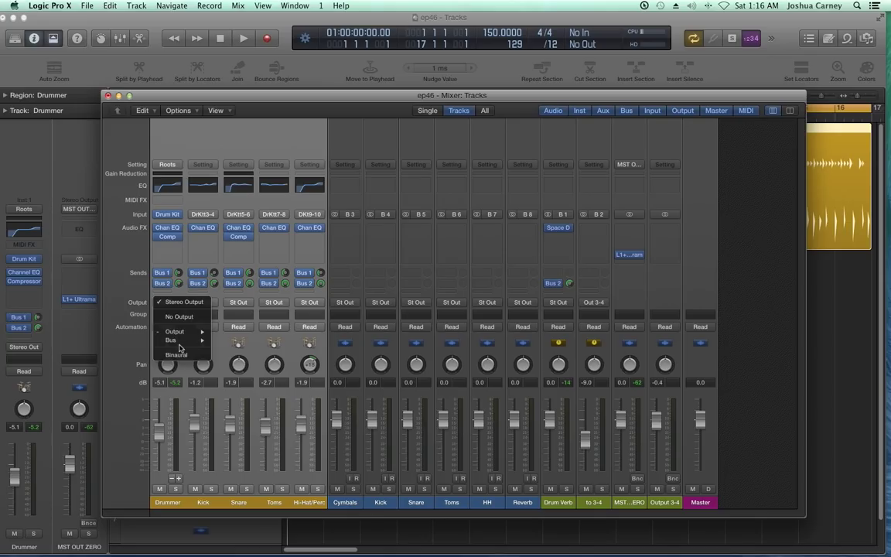
mouse_move(186, 341)
click(259, 369)
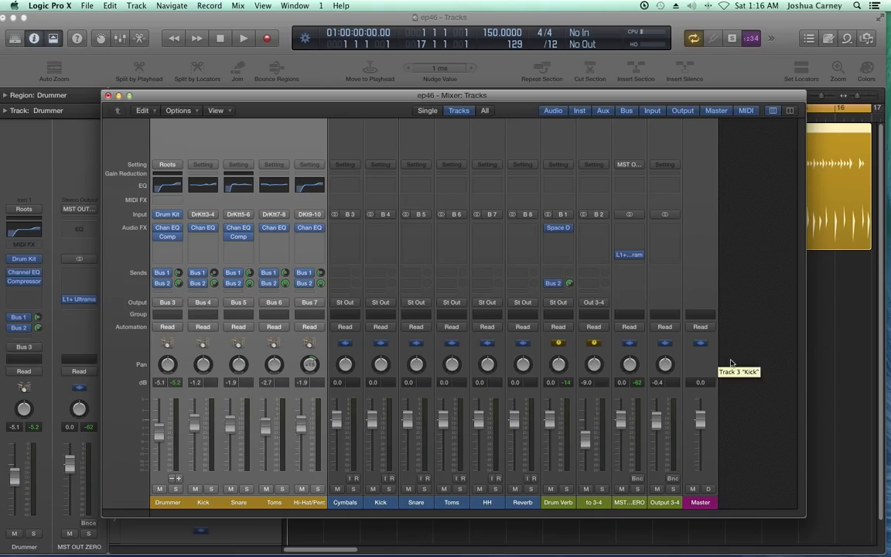
click(774, 370)
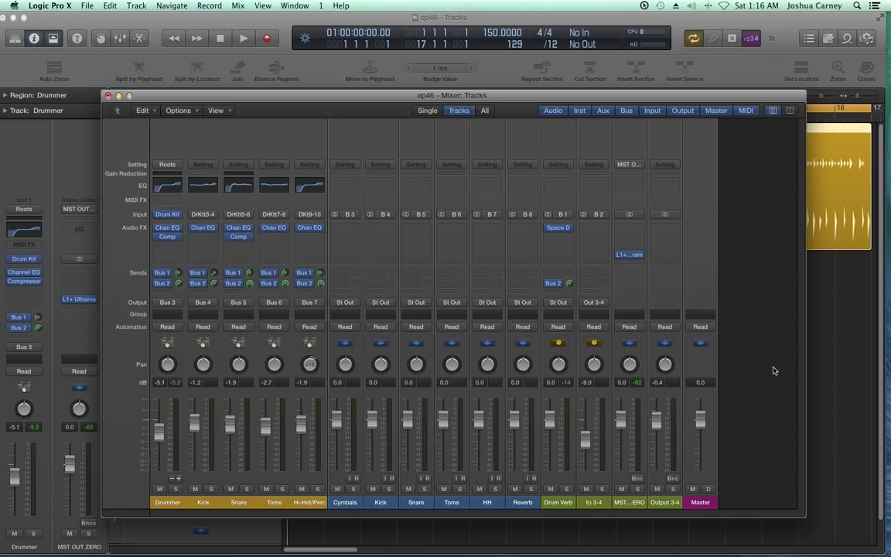
Route the Drum Verb channel's output to Bus 8 and close the mixer
click(567, 501)
click(567, 305)
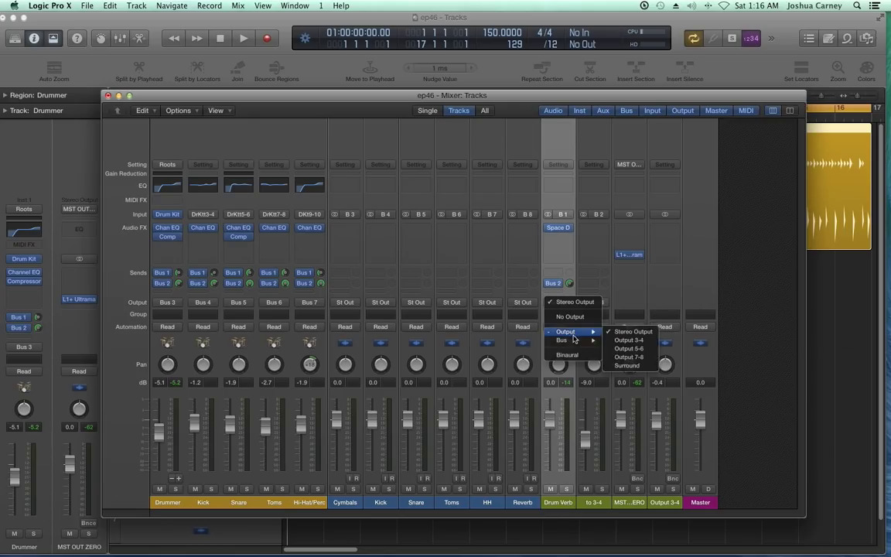
mouse_move(576, 341)
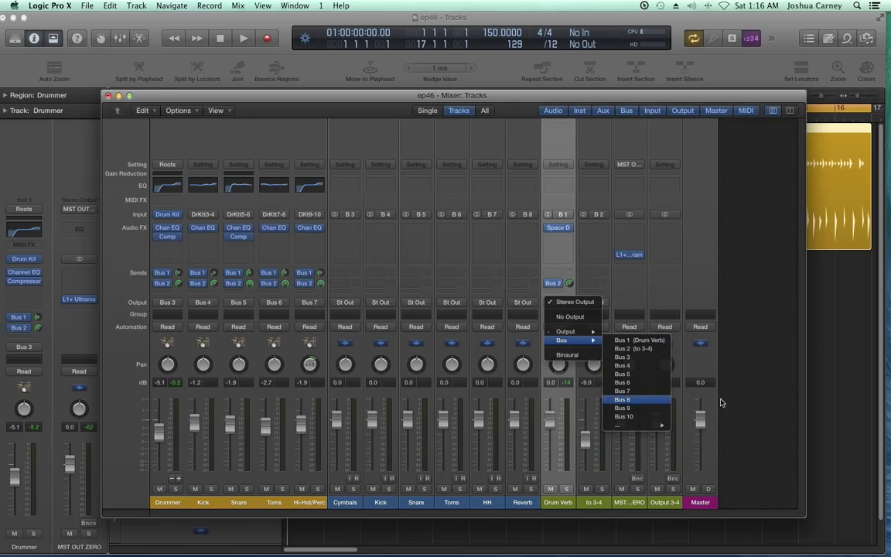
click(640, 399)
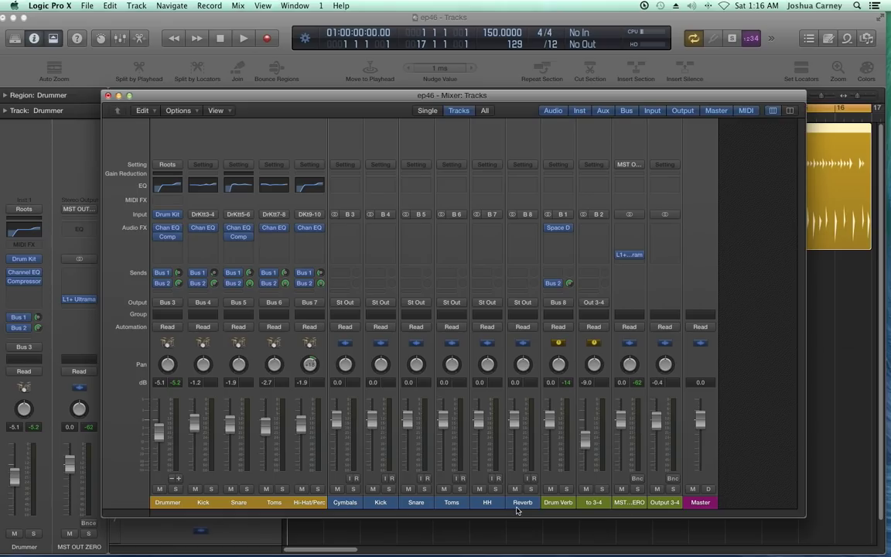
click(108, 96)
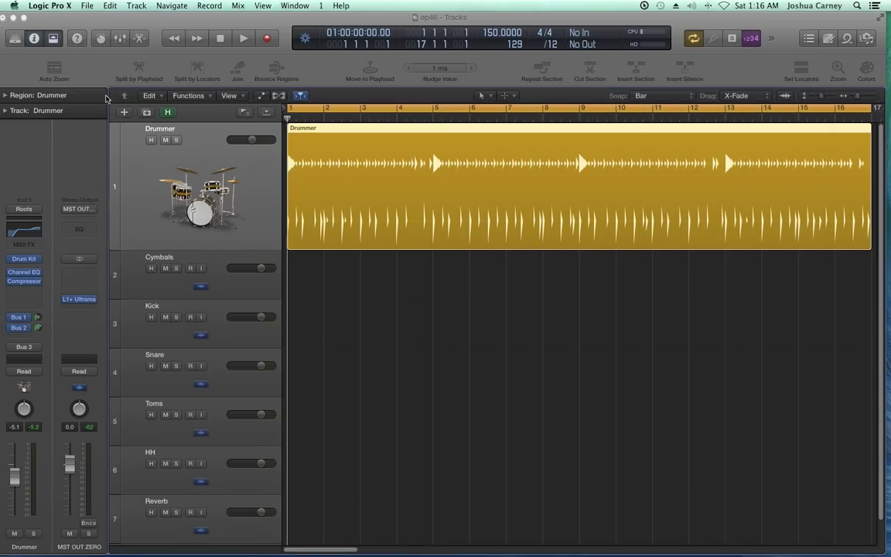
Record-enable the six audio tracks from Cymbals to Reverb and record the Drummer part past bar 17 with cycle mode turned off
click(442, 338)
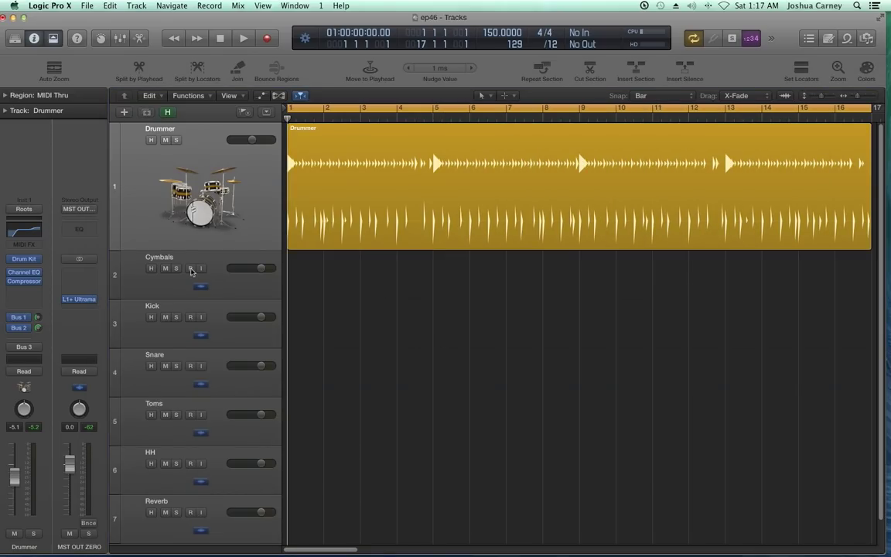
drag(189, 270, 191, 317)
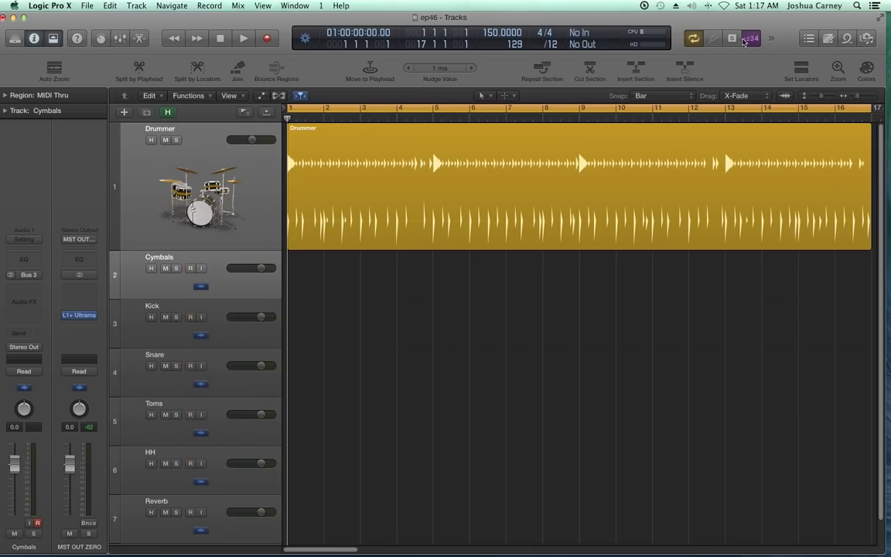
key(r)
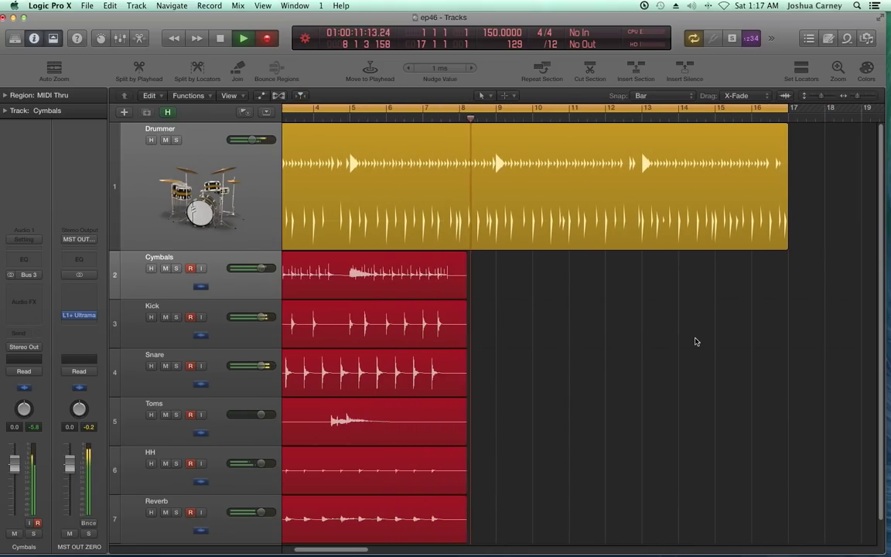
key(c)
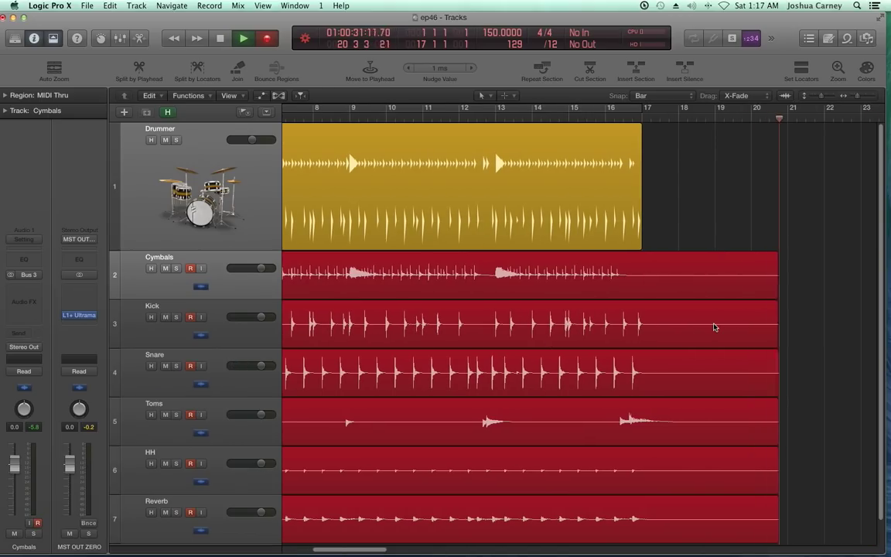
key(space)
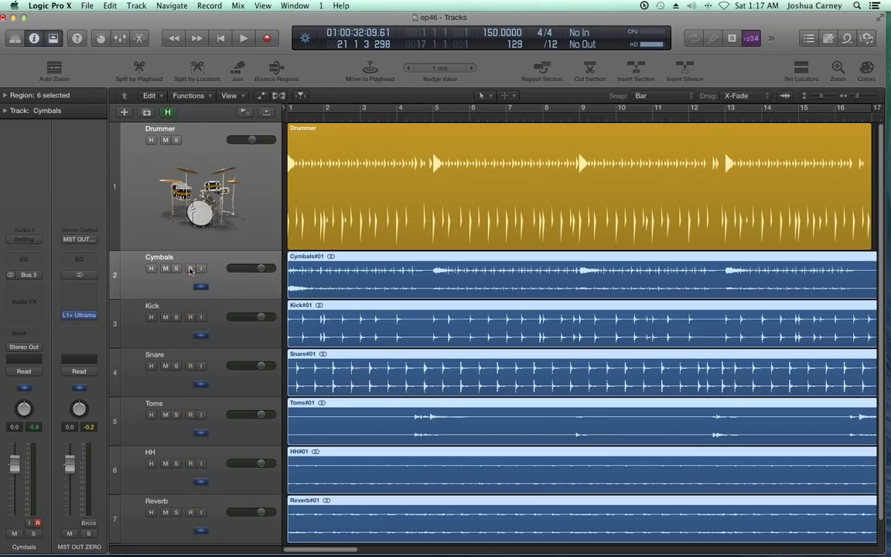
Disarm the recorded audio tracks and delete the Drummer track together with its region
click(189, 512)
click(321, 516)
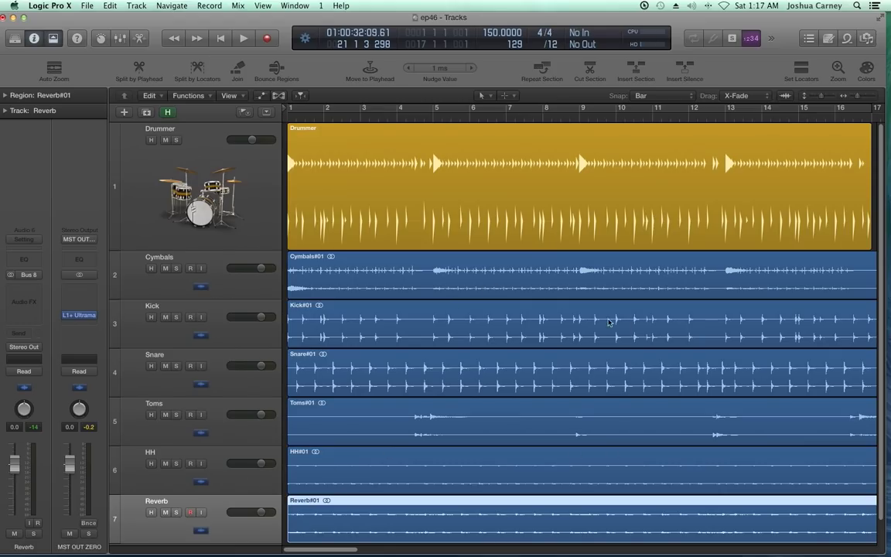
click(161, 192)
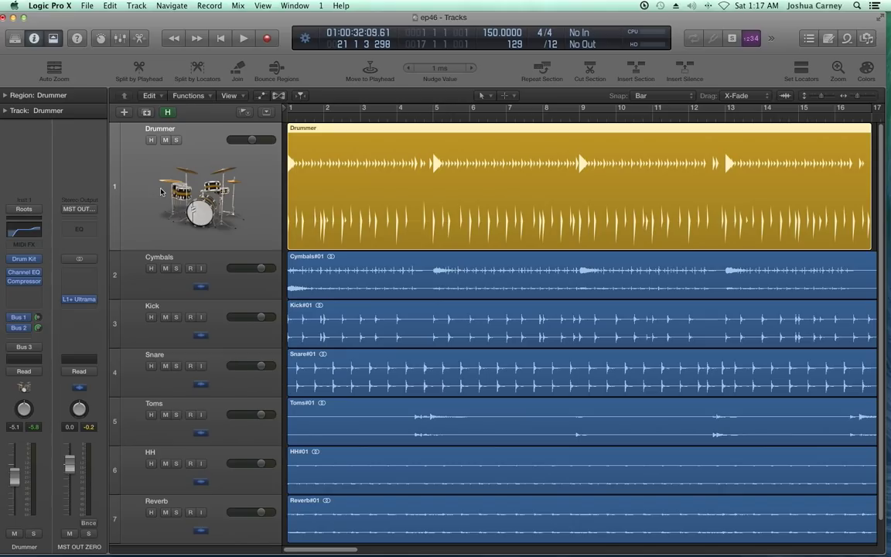
key(Delete)
key(super+BackSpace)
Delete the Drum Verb channel from the mixer
key(super+2)
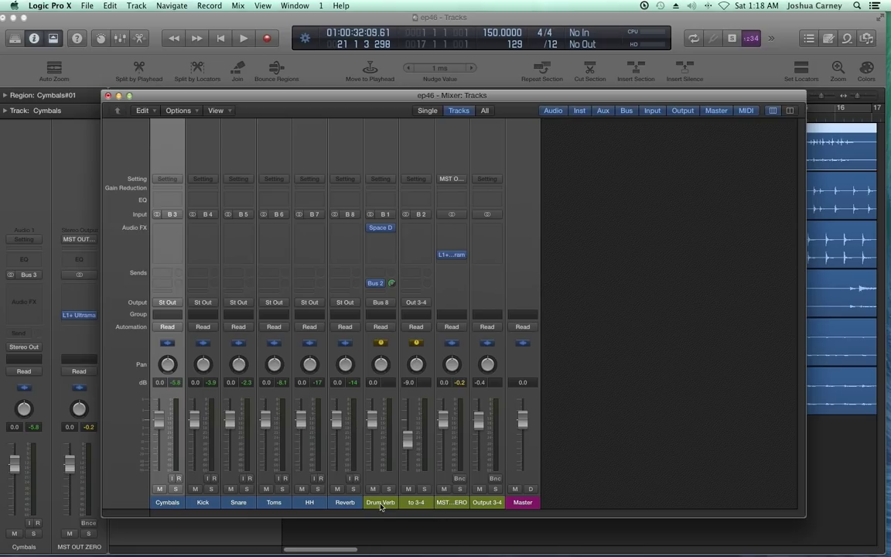
click(380, 505)
key(Delete)
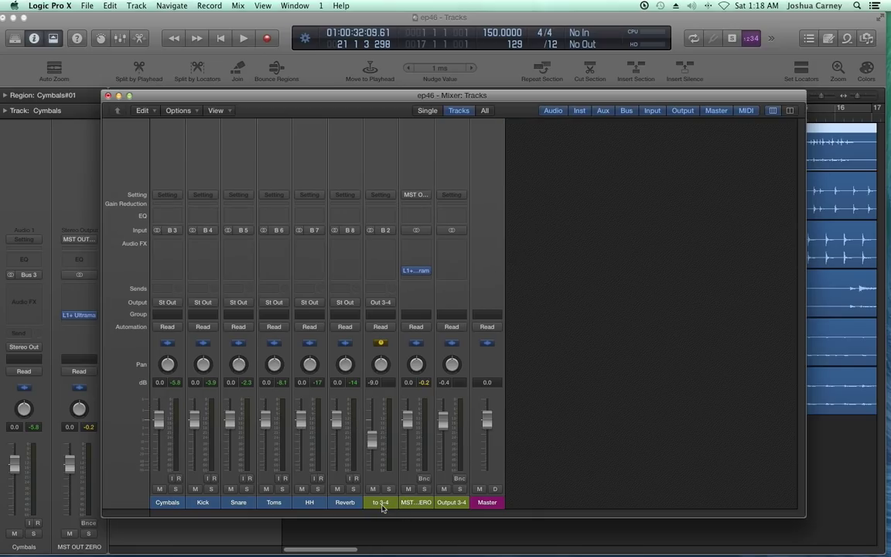
Add a Bus 2 send to all six audio channels, Cymbals through Reverb, and raise their send levels together
shift+click(345, 504)
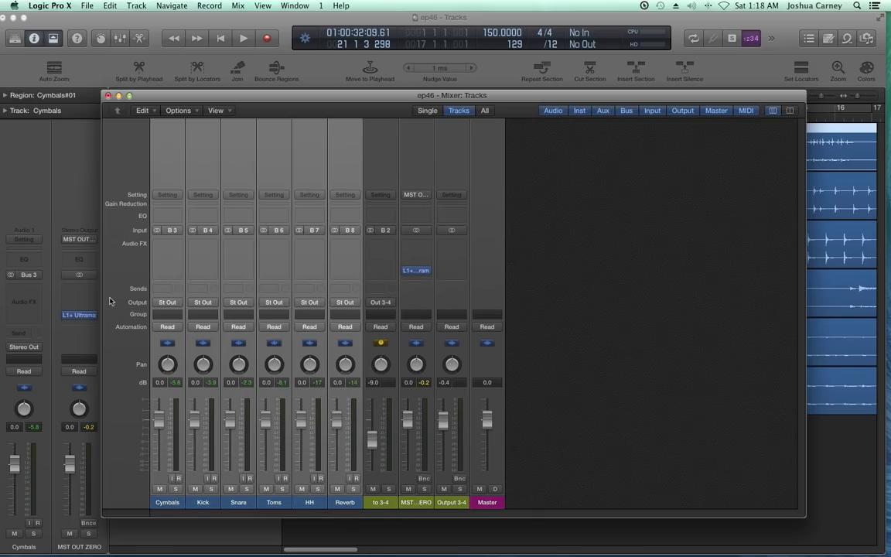
click(167, 289)
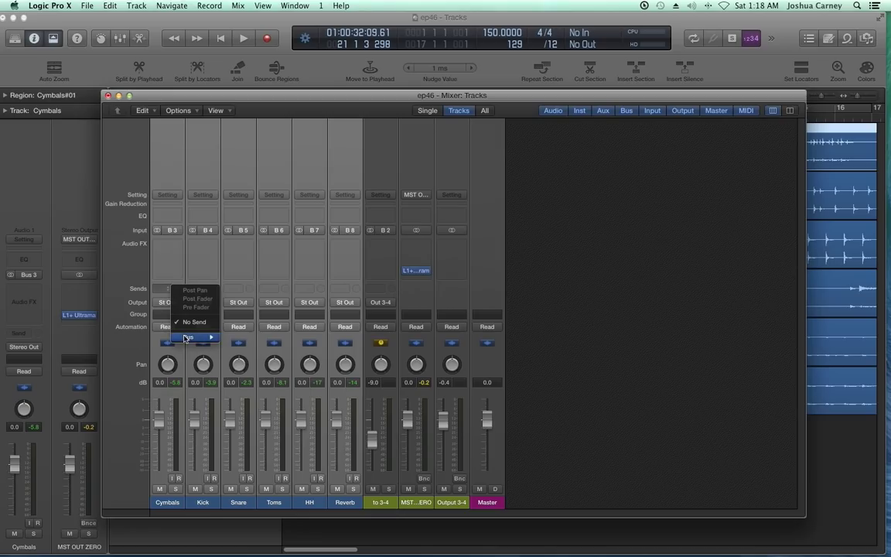
mouse_move(187, 336)
click(223, 346)
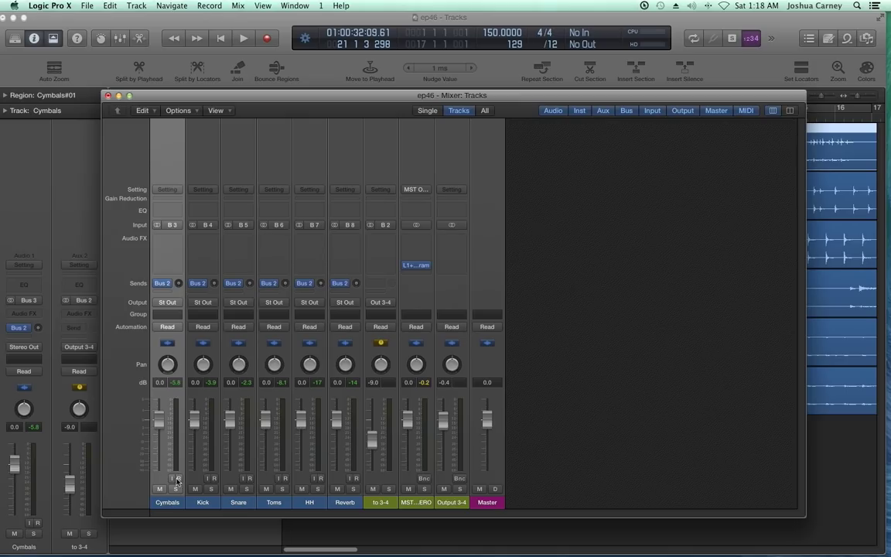
drag(157, 456, 303, 450)
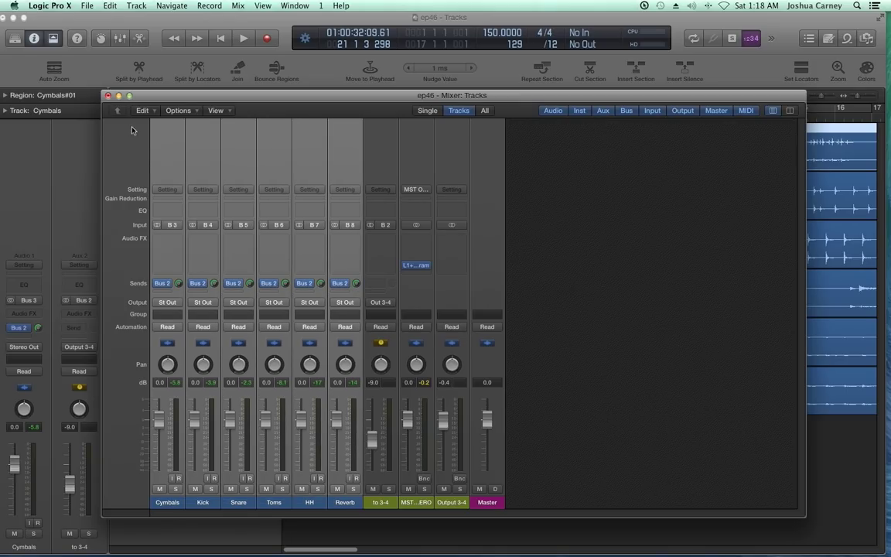
Close the mixer and play the recorded audio tracks from the start of the project
click(108, 96)
click(490, 485)
key(Return)
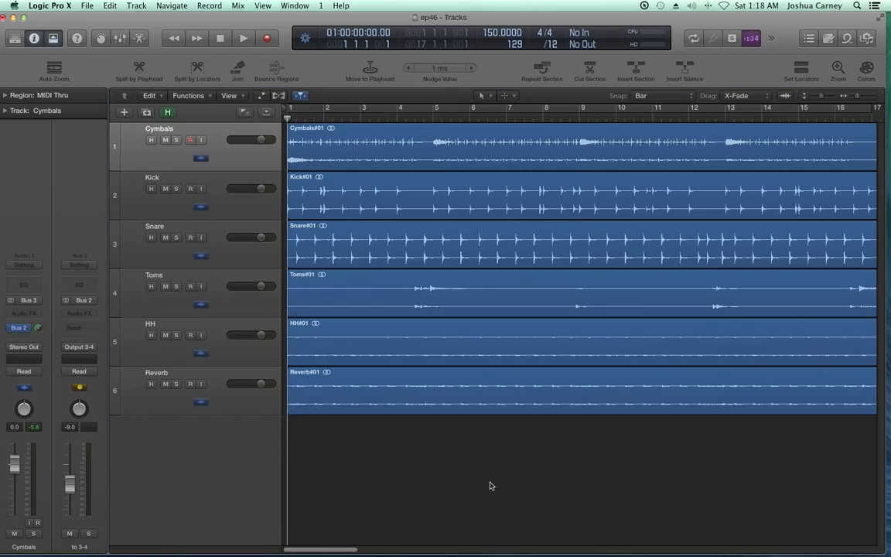
drag(588, 516, 348, 174)
click(448, 466)
key(space)
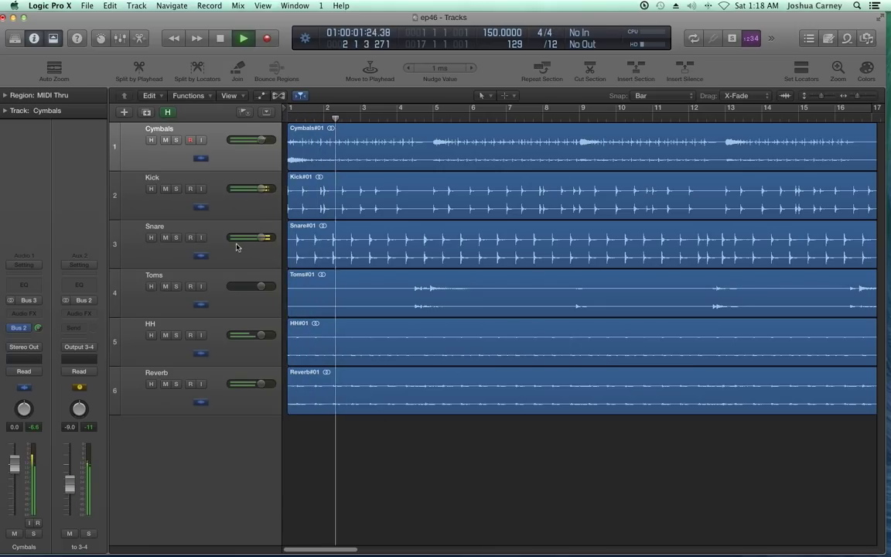
Solo the Kick track to hear it alone, unsolo it and stop playback
click(176, 189)
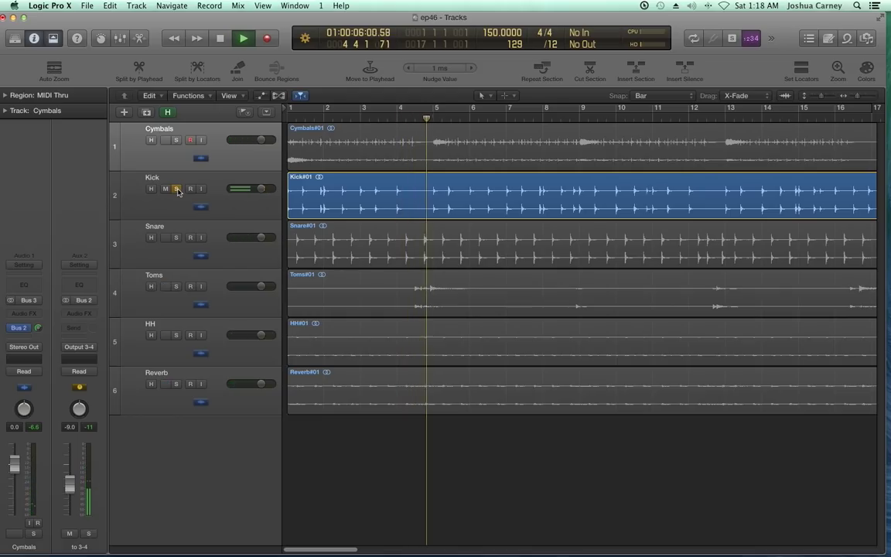
click(176, 188)
key(super+a)
key(space)
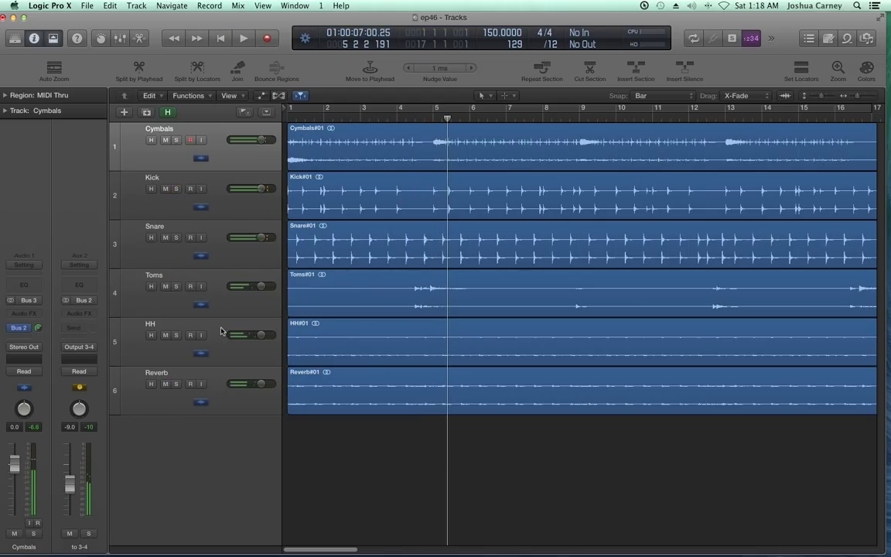